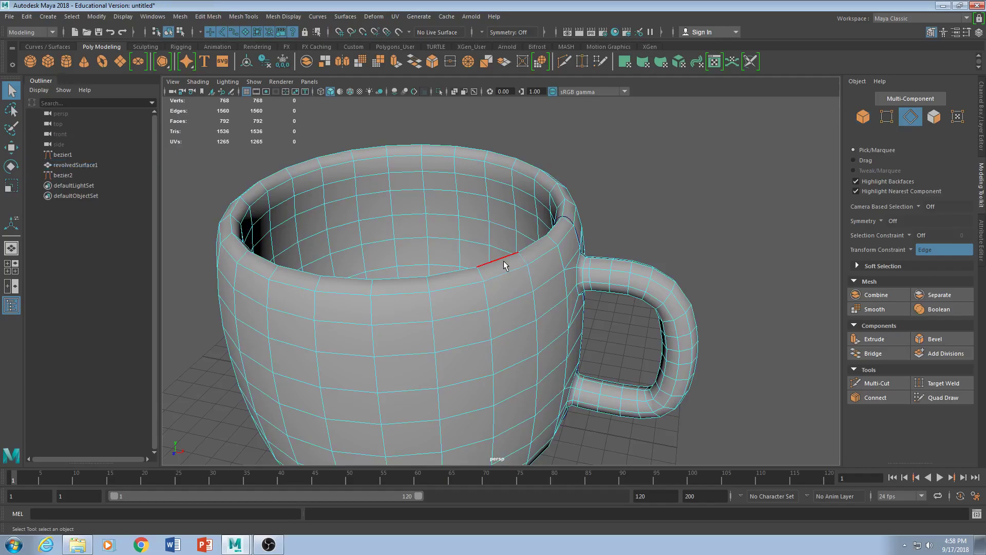
# - Select the edge loop on the mug's upper rim and examine the mesh around the rim and handle joints
pyautogui.doubleClick(504, 264)
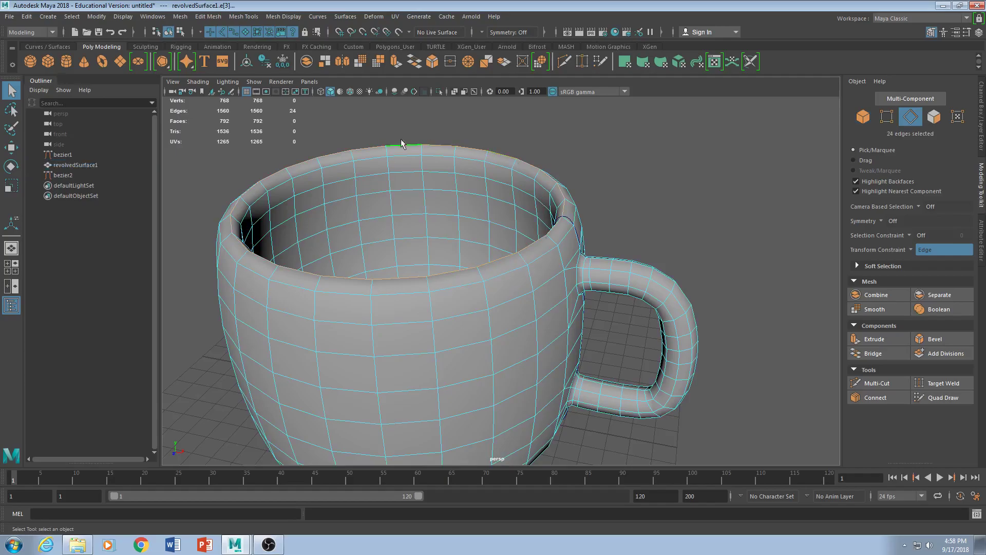
pyautogui.keyDown('alt'); pyautogui.moveTo(390, 277); pyautogui.dragTo(432, 280); pyautogui.keyUp('alt')
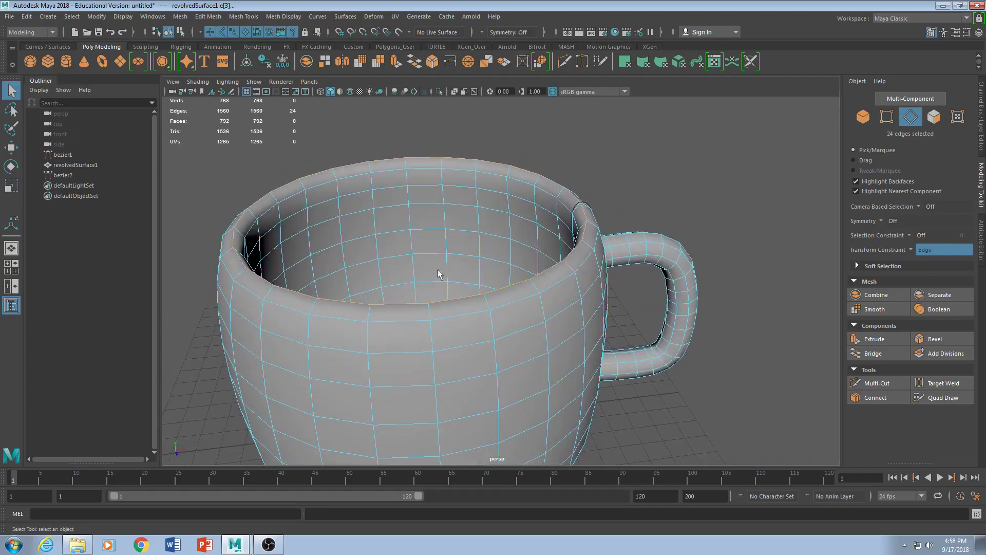
pyautogui.keyDown('alt'); pyautogui.moveTo(476, 253); pyautogui.dragTo(452, 307); pyautogui.keyUp('alt')
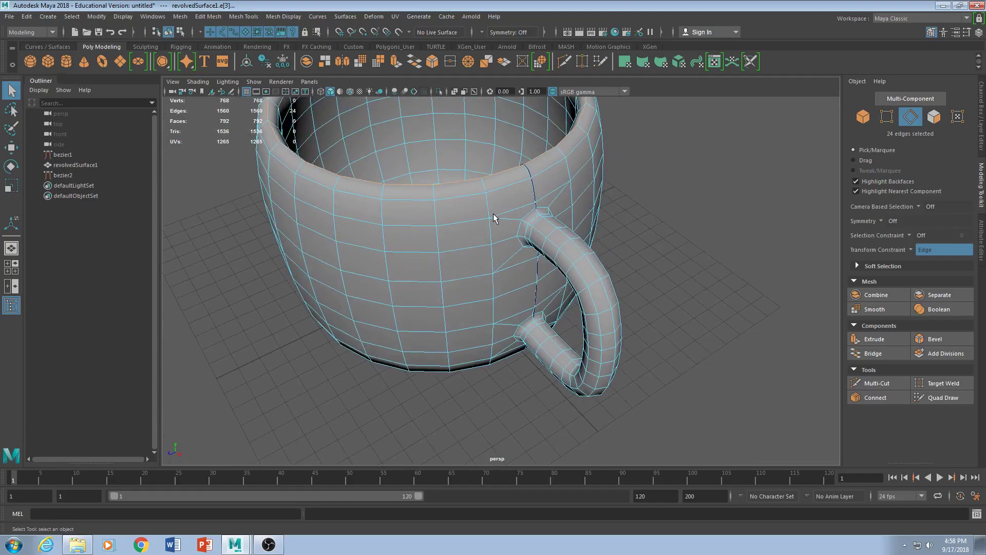
pyautogui.keyDown('alt'); pyautogui.moveTo(494, 218); pyautogui.dragTo(492, 229); pyautogui.keyUp('alt')
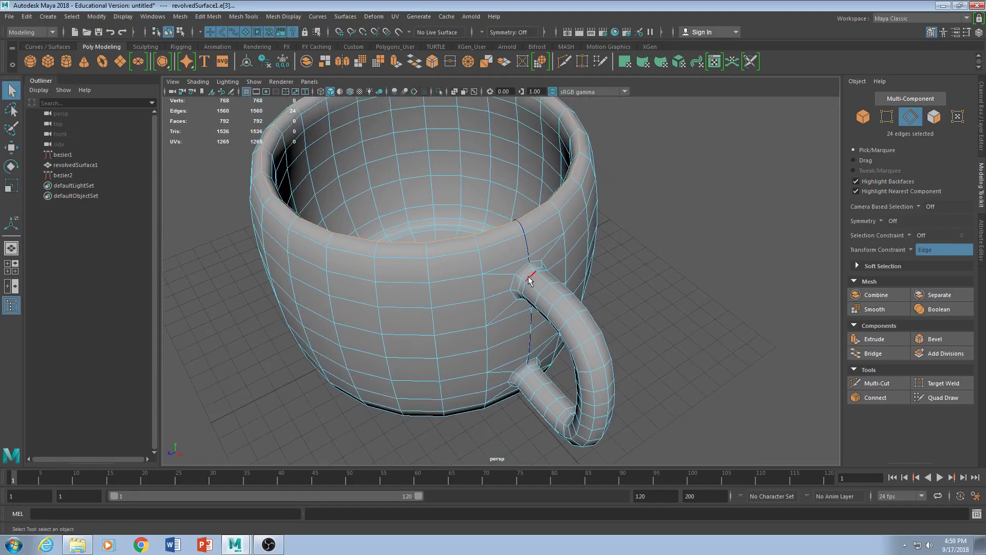
pyautogui.keyDown('alt'); pyautogui.moveTo(452, 280); pyautogui.dragTo(447, 306); pyautogui.keyUp('alt')
pyautogui.scroll(3, 515, 266)
pyautogui.scroll(-1, 515, 267)
pyautogui.scroll(2, 516, 266)
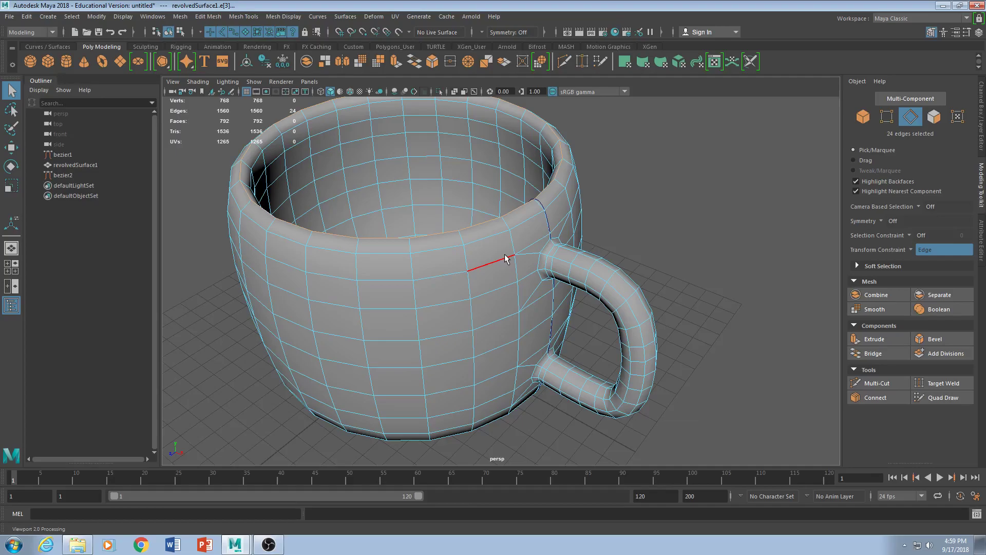
pyautogui.keyDown('alt'); pyautogui.moveTo(526, 274); pyautogui.dragTo(540, 264); pyautogui.keyUp('alt')
# - Switch to the UV Editing workspace and widen the perspective view of the mug beside the UV Editor
pyautogui.click(969, 19)
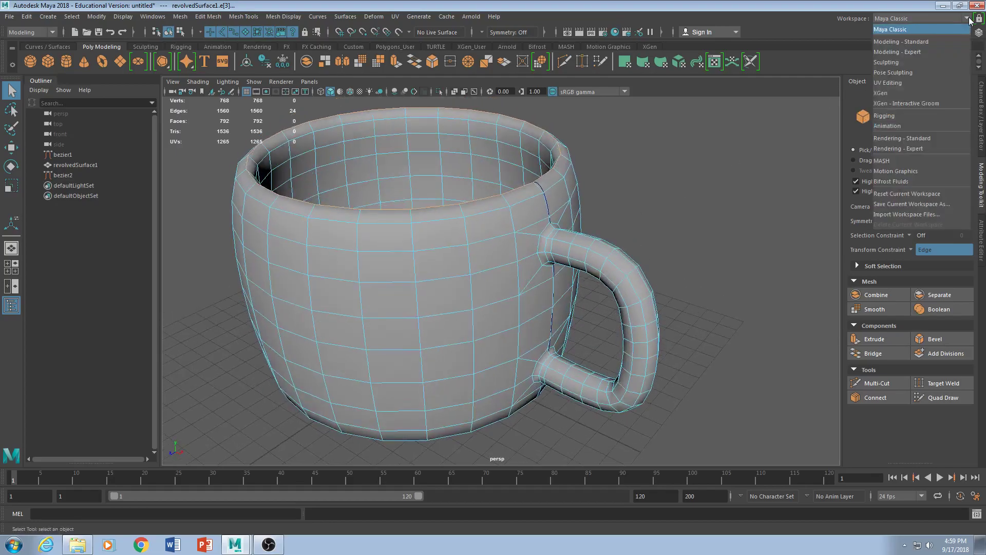
pyautogui.click(905, 85)
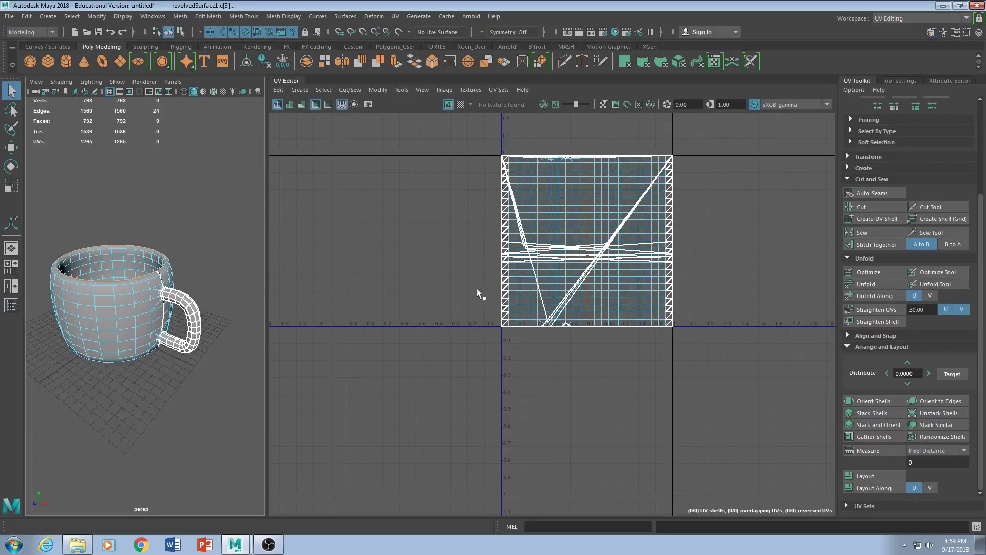
pyautogui.keyDown('alt'); pyautogui.moveTo(330, 266); pyautogui.dragTo(320, 300, button='middle'); pyautogui.keyUp('alt')
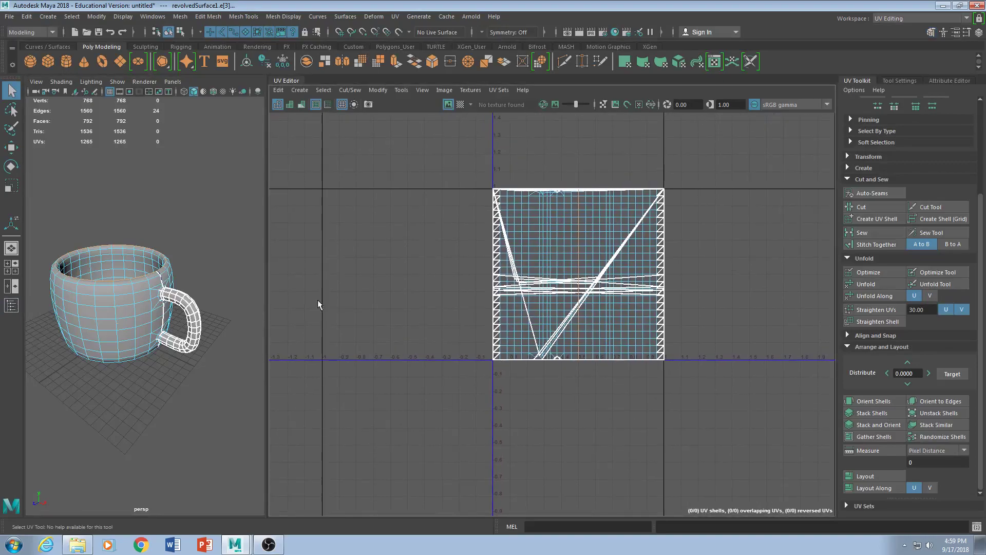
pyautogui.moveTo(268, 316); pyautogui.dragTo(400, 316)
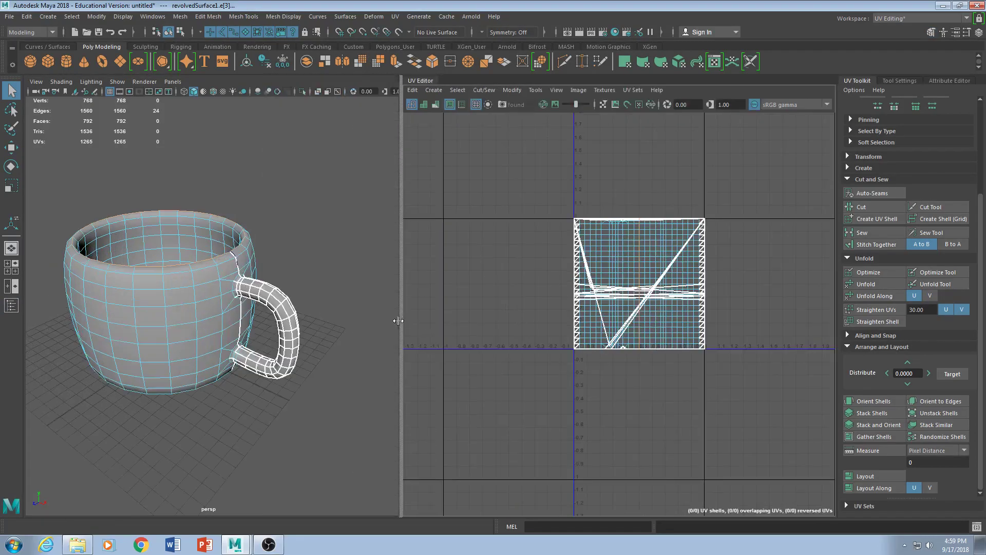
pyautogui.scroll(3, 221, 296)
pyautogui.keyDown('alt'); pyautogui.moveTo(215, 295); pyautogui.dragTo(259, 316, button='middle'); pyautogui.keyUp('alt')
pyautogui.scroll(-1, 245, 312)
pyautogui.keyDown('alt'); pyautogui.moveTo(247, 314); pyautogui.dragTo(242, 323); pyautogui.keyUp('alt')
pyautogui.scroll(4, 625, 324)
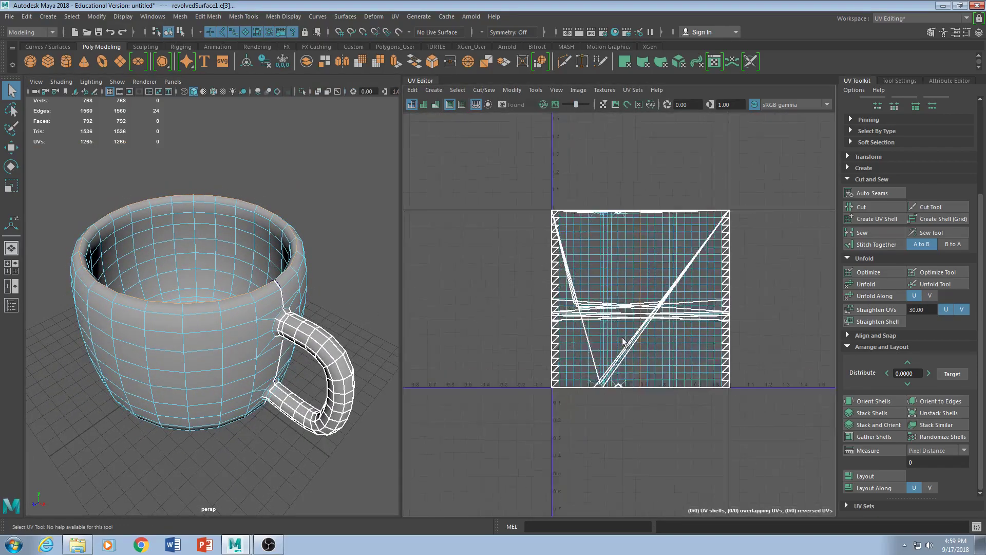
# - Select all of the mug's faces in the UV Editor and apply a planar UV projection to them
pyautogui.click(624, 345)
pyautogui.scroll(1, 623, 347)
pyautogui.click(638, 298)
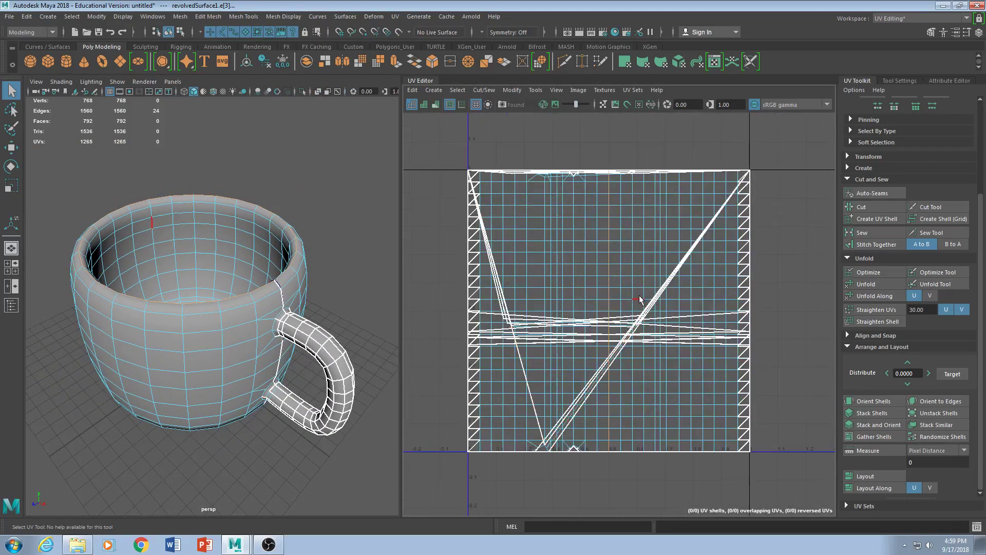
pyautogui.hotkey('ctrl', 'F11')
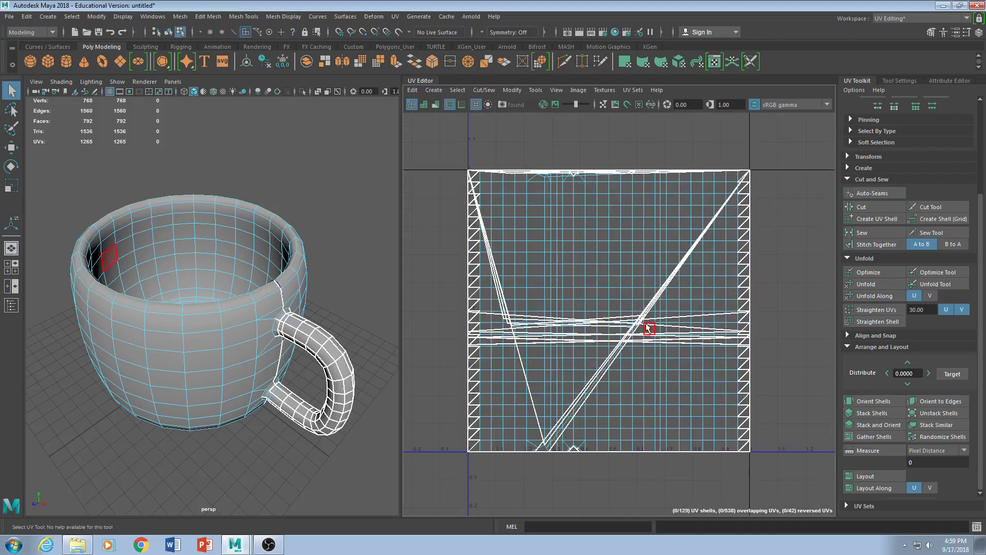
pyautogui.scroll(-3, 647, 329)
pyautogui.moveTo(491, 202); pyautogui.dragTo(819, 497)
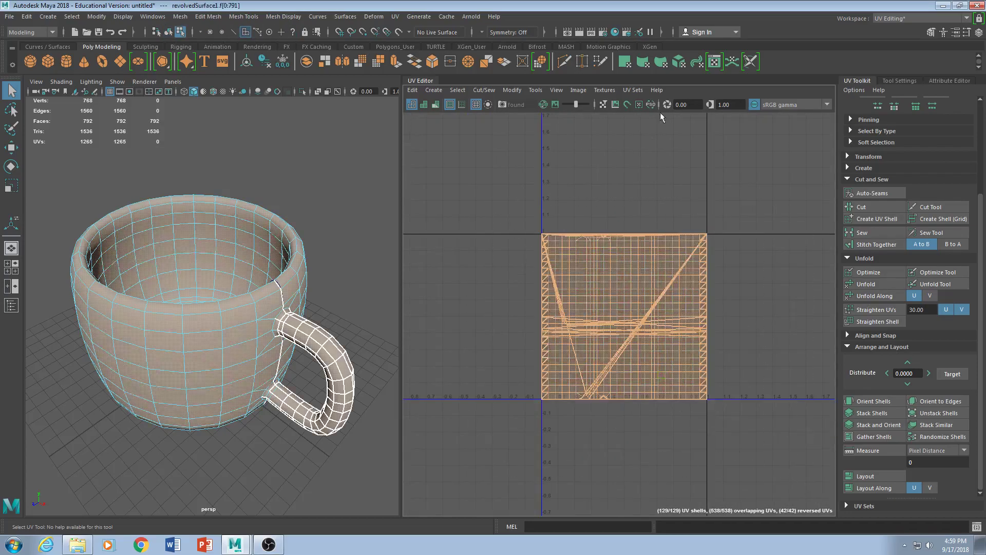
pyautogui.click(625, 62)
pyautogui.keyDown('alt'); pyautogui.moveTo(544, 268); pyautogui.dragTo(527, 265, button='middle'); pyautogui.keyUp('alt')
pyautogui.press('w')
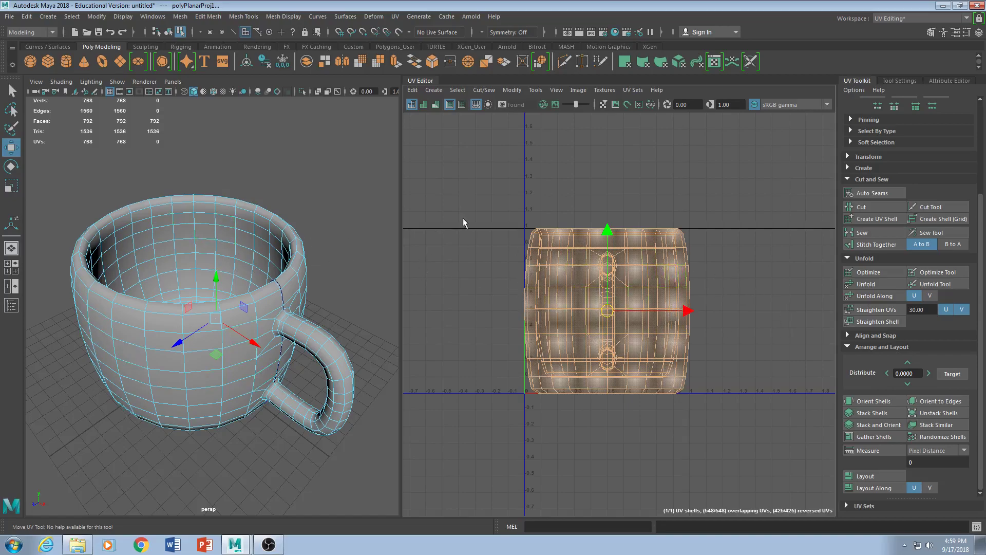
# - Switch to edge selection and select the full edge loop around the mug's upper rim
pyautogui.keyDown('alt'); pyautogui.moveTo(253, 251); pyautogui.dragTo(255, 234, button='middle'); pyautogui.keyUp('alt')
pyautogui.keyDown('alt'); pyautogui.moveTo(225, 236); pyautogui.dragTo(325, 225, button='right'); pyautogui.keyUp('alt')
pyautogui.keyDown('alt'); pyautogui.moveTo(222, 213); pyautogui.dragTo(283, 251); pyautogui.keyUp('alt')
pyautogui.keyDown('alt'); pyautogui.moveTo(309, 250); pyautogui.dragTo(206, 235, button='right'); pyautogui.keyUp('alt')
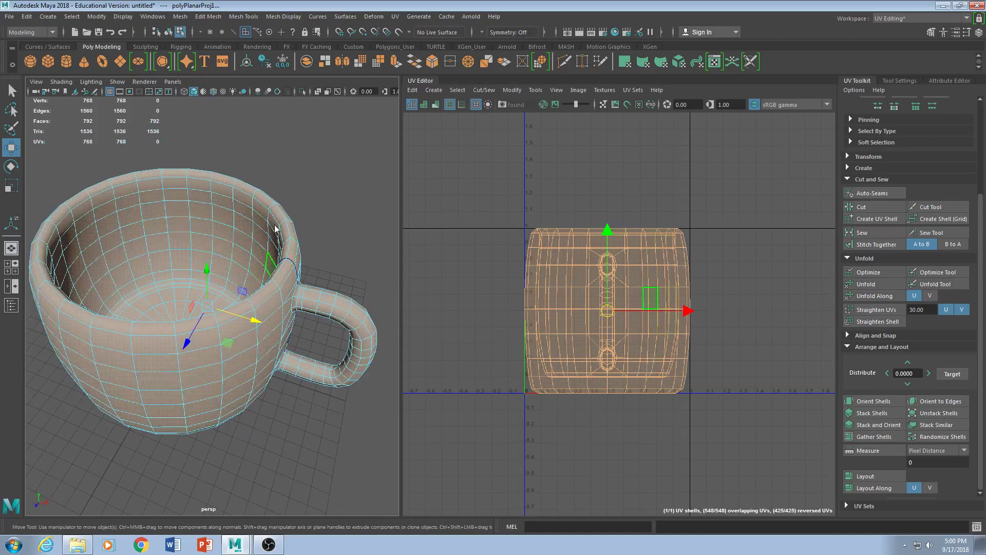
pyautogui.moveTo(275, 227); pyautogui.dragTo(276, 225, button='right')
pyautogui.keyDown('alt'); pyautogui.moveTo(282, 268); pyautogui.dragTo(304, 272, button='middle'); pyautogui.keyUp('alt')
pyautogui.keyDown('alt'); pyautogui.moveTo(305, 272); pyautogui.dragTo(337, 253); pyautogui.keyUp('alt')
pyautogui.scroll(3, 338, 253)
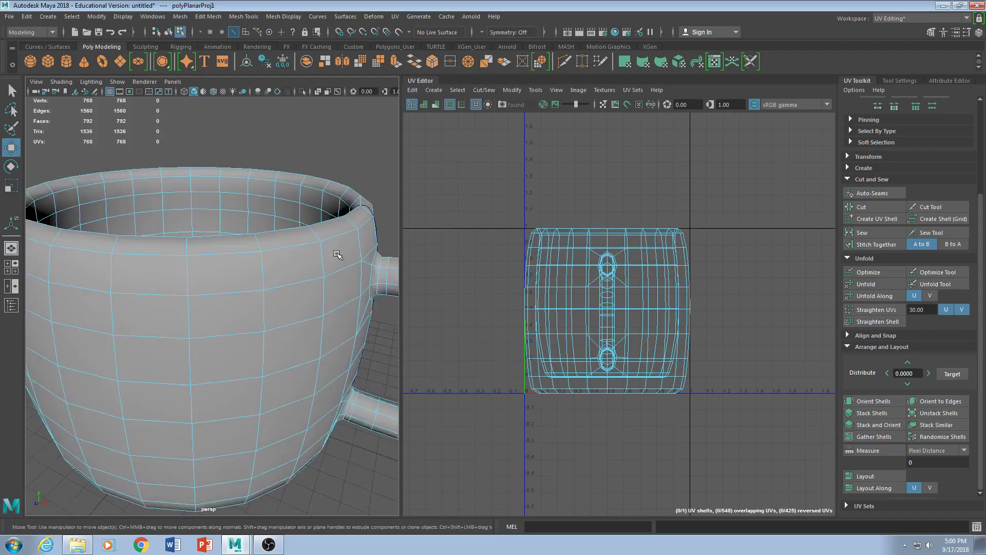
pyautogui.keyDown('alt'); pyautogui.moveTo(343, 255); pyautogui.dragTo(320, 270, button='middle'); pyautogui.keyUp('alt')
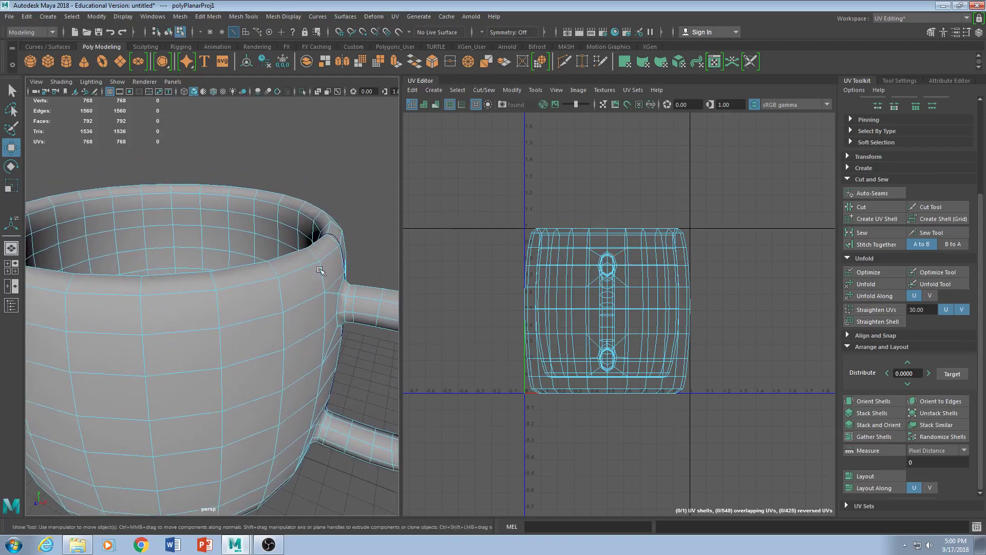
pyautogui.doubleClick(332, 229)
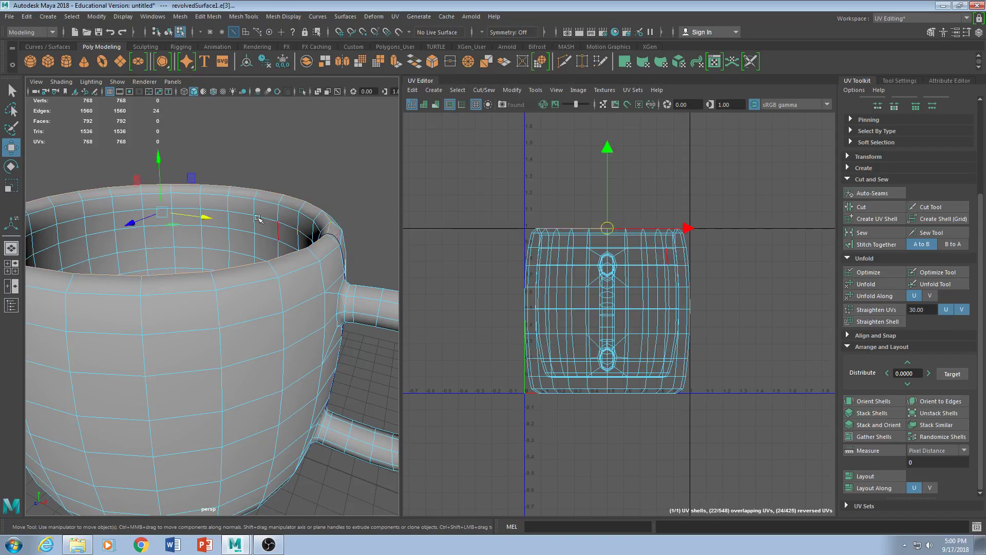
# - Add the edge loop around the outer edge of the mug's base to the selection
pyautogui.keyDown('alt'); pyautogui.moveTo(320, 247); pyautogui.dragTo(319, 241); pyautogui.keyUp('alt')
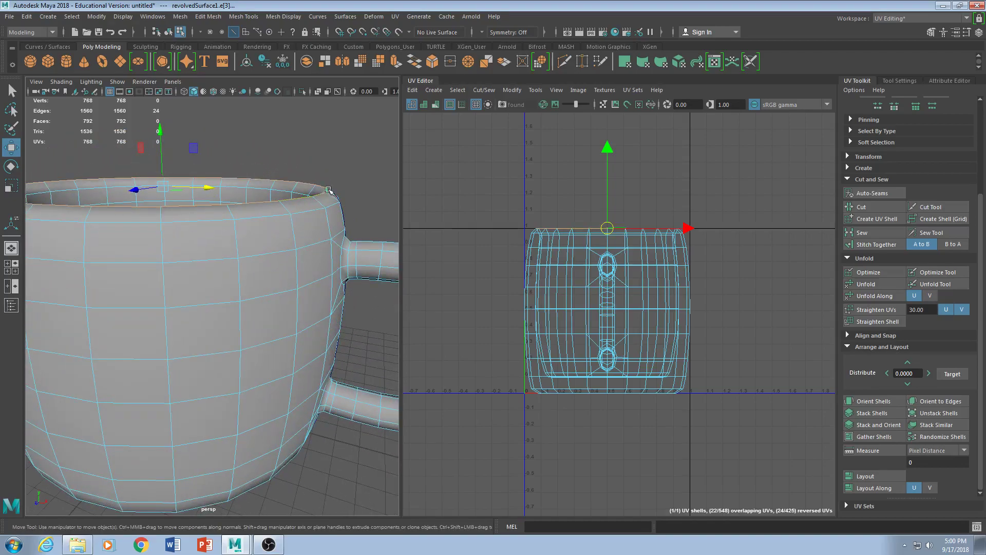
pyautogui.keyDown('alt'); pyautogui.moveTo(312, 199); pyautogui.dragTo(318, 222); pyautogui.keyUp('alt')
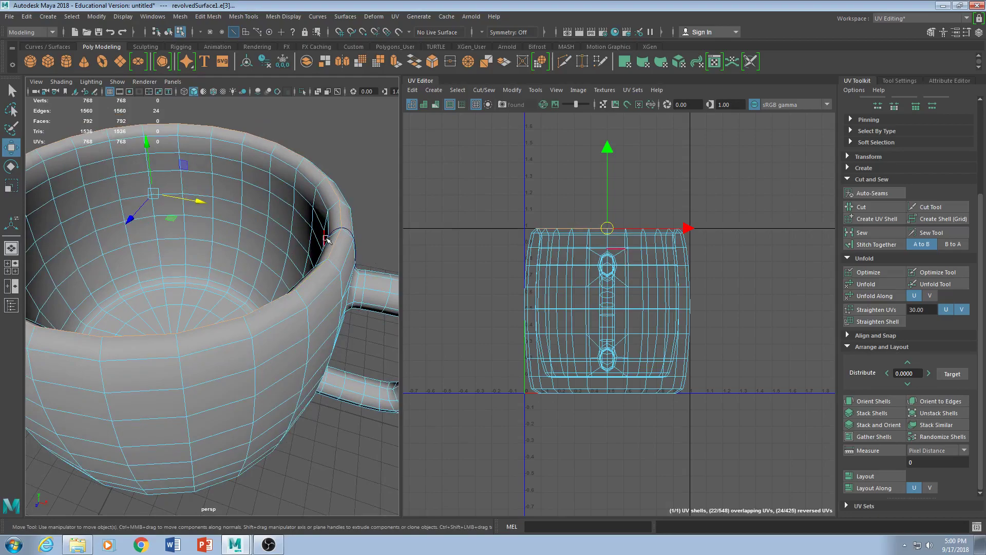
pyautogui.scroll(-5, 359, 257)
pyautogui.keyDown('alt'); pyautogui.moveTo(359, 260); pyautogui.dragTo(270, 206); pyautogui.keyUp('alt')
pyautogui.keyDown('alt'); pyautogui.moveTo(320, 359); pyautogui.dragTo(289, 294); pyautogui.keyUp('alt')
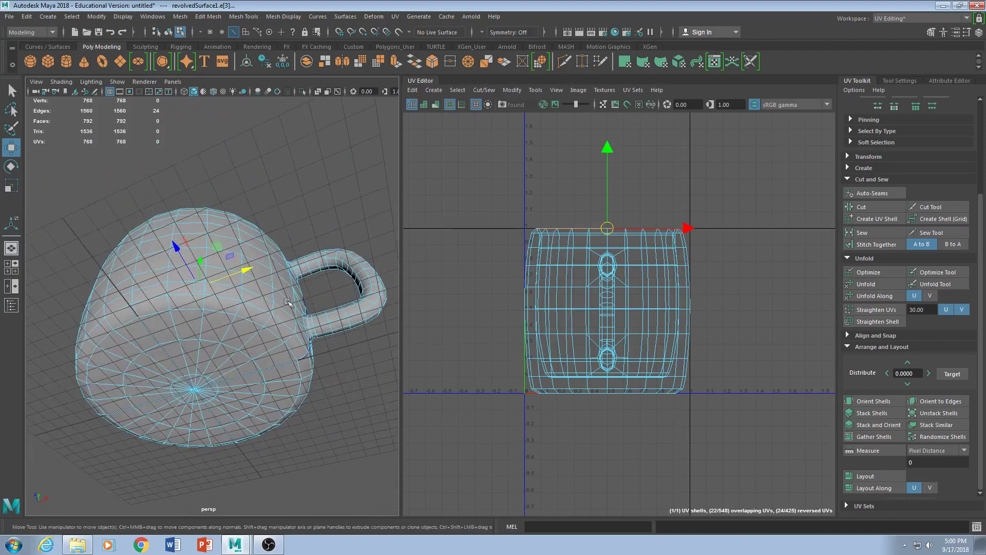
pyautogui.scroll(2, 289, 294)
pyautogui.keyDown('shift'); pyautogui.doubleClick(303, 346); pyautogui.keyUp('shift')
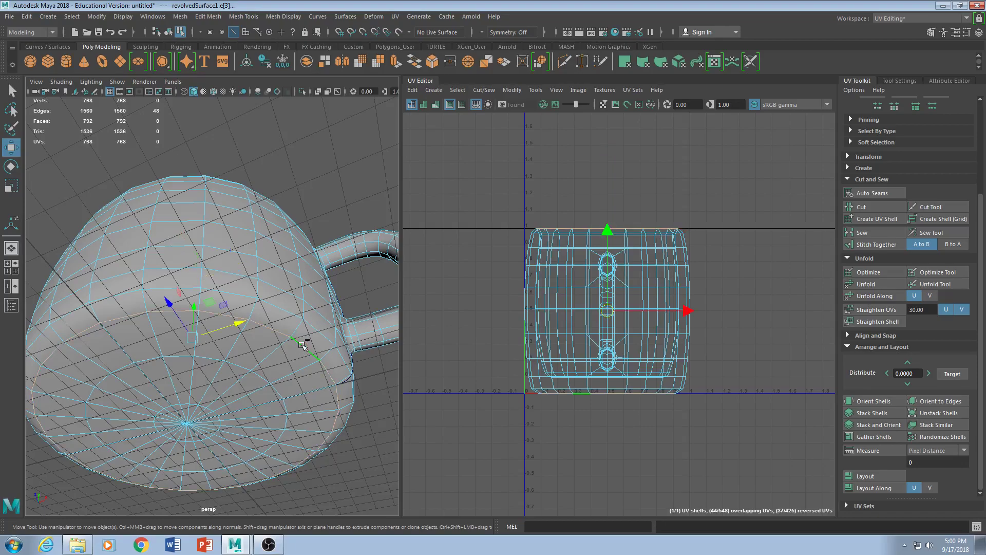
# - Add the edge loops around both joints between the handle and the mug body to the selection
pyautogui.keyDown('alt'); pyautogui.moveTo(282, 296); pyautogui.dragTo(262, 312); pyautogui.keyUp('alt')
pyautogui.scroll(10, 262, 311)
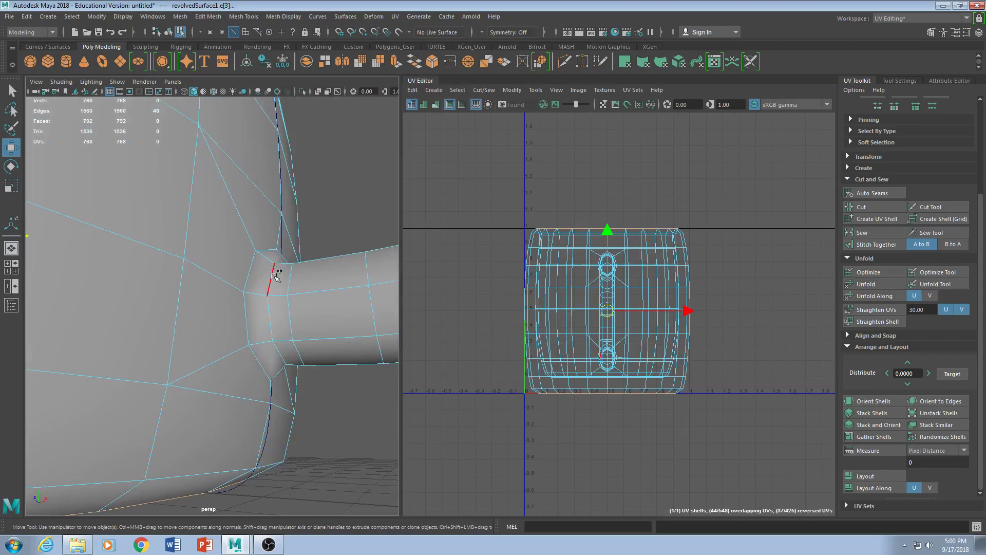
pyautogui.keyDown('alt'); pyautogui.moveTo(249, 269); pyautogui.dragTo(247, 154); pyautogui.keyUp('alt')
pyautogui.keyDown('shift'); pyautogui.doubleClick(247, 154); pyautogui.keyUp('shift')
pyautogui.keyDown('alt'); pyautogui.moveTo(278, 349); pyautogui.dragTo(260, 329); pyautogui.keyUp('alt')
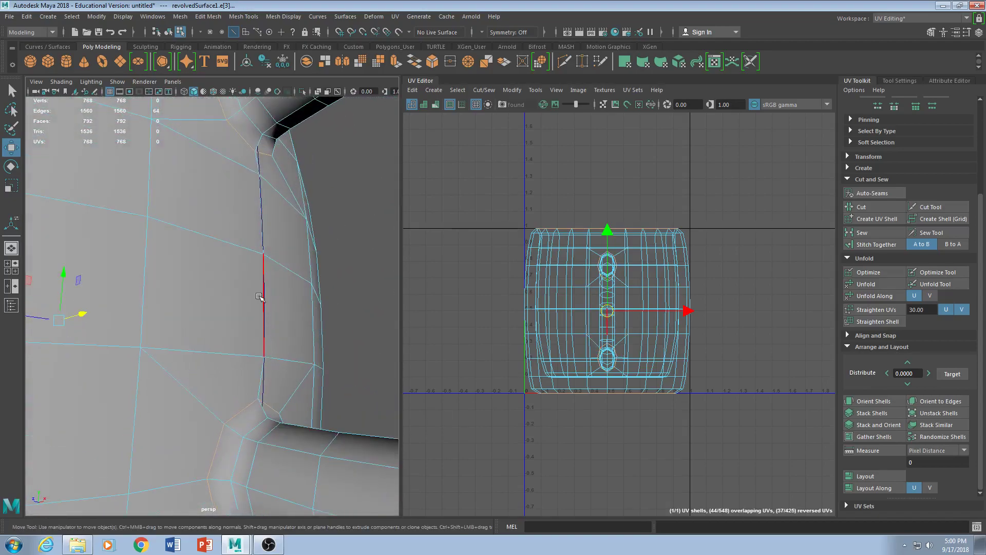
# - Add the edge loop running vertically between the two handle joints and along the handle's inner side to the selection
pyautogui.keyDown('alt'); pyautogui.moveTo(286, 198); pyautogui.dragTo(216, 234); pyautogui.keyUp('alt')
pyautogui.scroll(-5, 216, 234)
pyautogui.scroll(4, 216, 226)
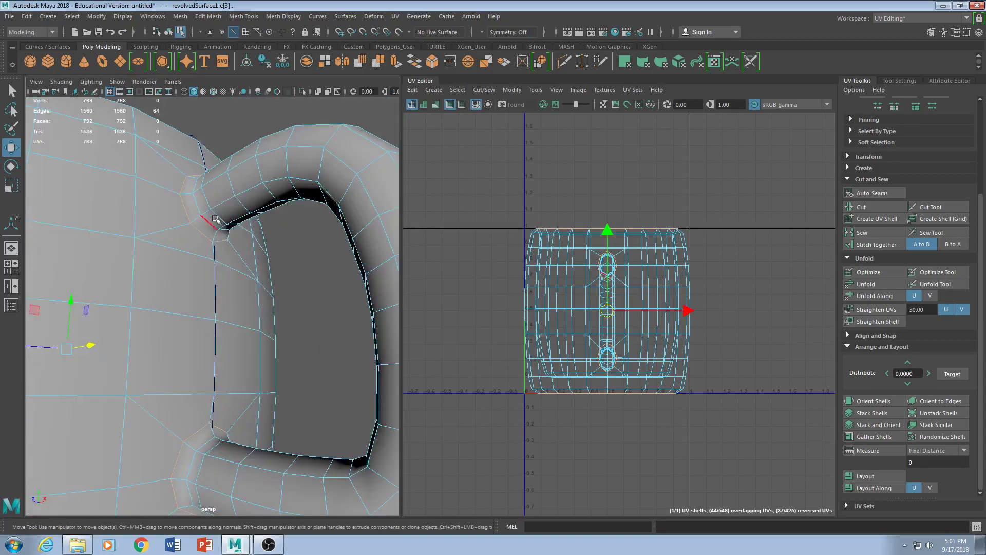
pyautogui.keyDown('alt'); pyautogui.moveTo(245, 414); pyautogui.dragTo(229, 358); pyautogui.keyUp('alt')
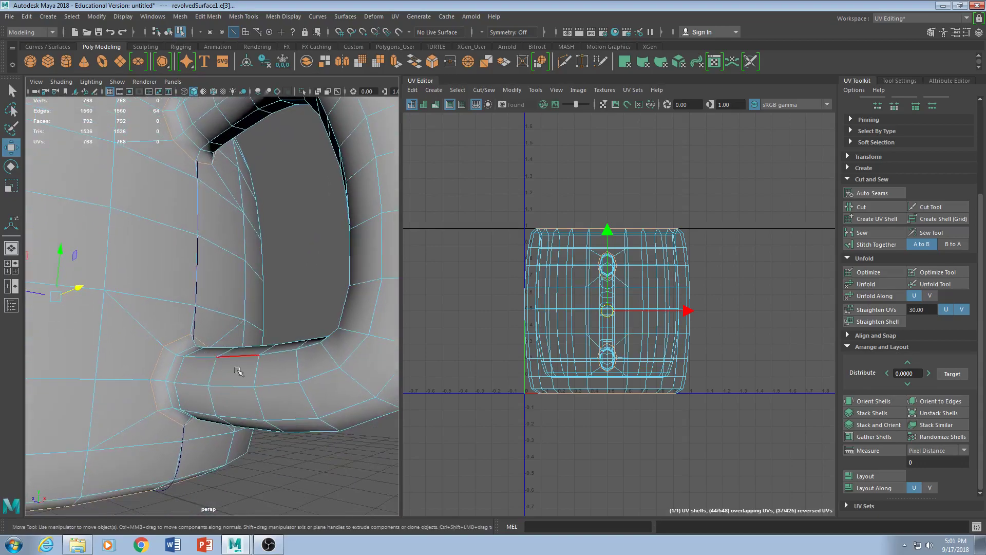
pyautogui.keyDown('shift'); pyautogui.doubleClick(199, 217); pyautogui.keyUp('shift')
pyautogui.moveTo(201, 220)
pyautogui.keyDown('alt'); pyautogui.mouseDown()
pyautogui.moveTo(212, 284)
pyautogui.moveTo(219, 223)
pyautogui.mouseUp(); pyautogui.keyUp('alt')
pyautogui.keyDown('alt'); pyautogui.moveTo(220, 270); pyautogui.dragTo(209, 225); pyautogui.keyUp('alt')
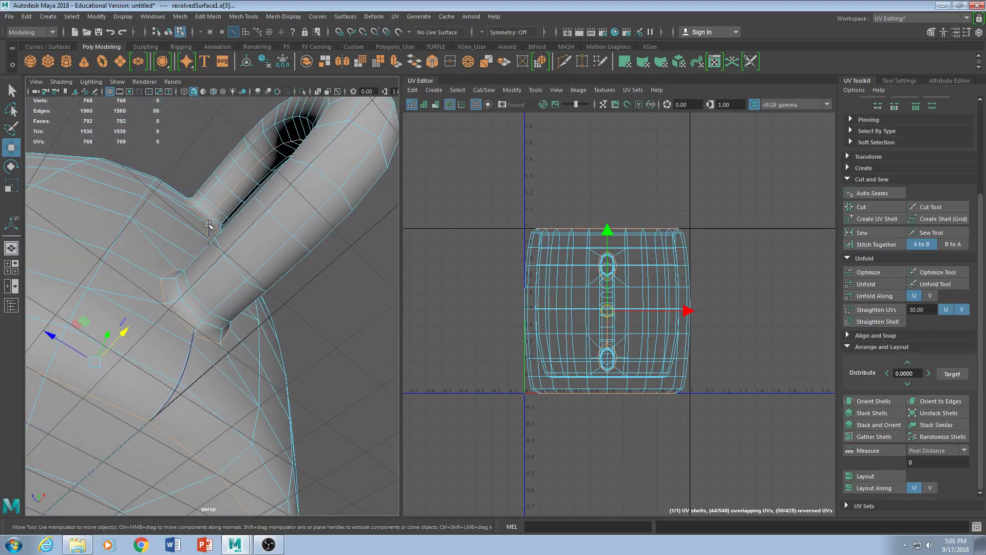
# - Add the vertical seam edges between the lower handle joint and the base loop to the selection
pyautogui.scroll(-3, 193, 301)
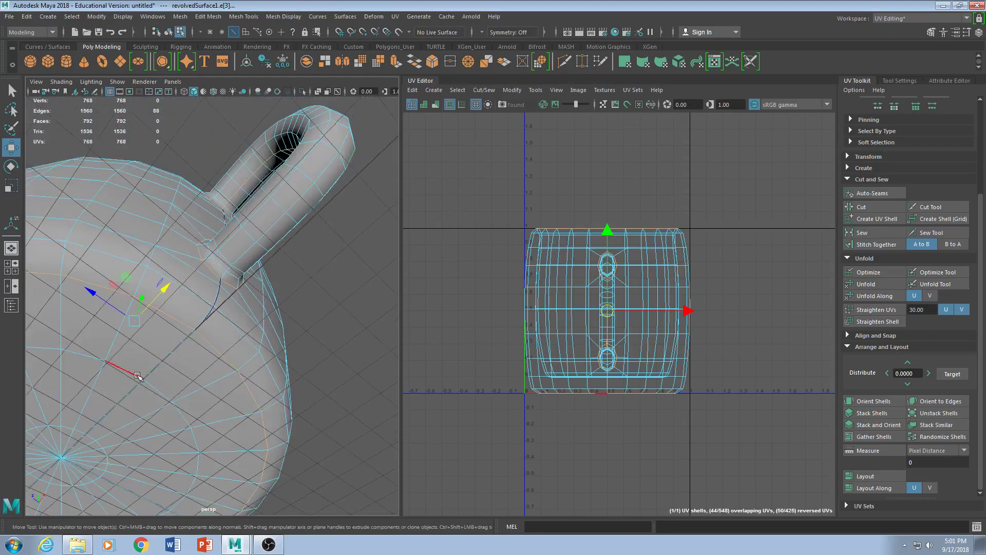
pyautogui.keyDown('alt'); pyautogui.moveTo(114, 393); pyautogui.dragTo(153, 409); pyautogui.keyUp('alt')
pyautogui.keyDown('shift'); pyautogui.click(244, 340); pyautogui.keyUp('shift')
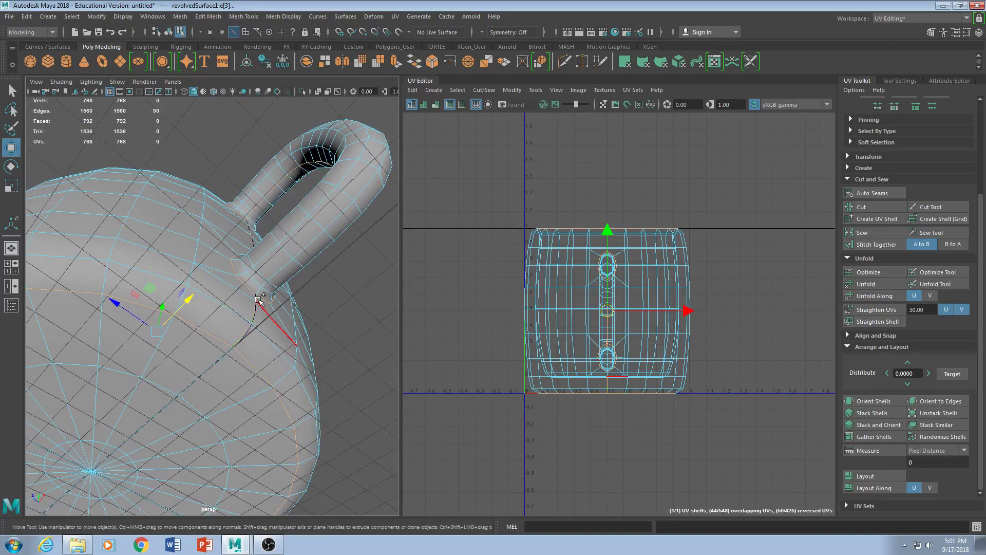
pyautogui.scroll(5, 255, 303)
pyautogui.keyDown('shift'); pyautogui.click(295, 307); pyautogui.keyUp('shift')
pyautogui.scroll(-5, 280, 297)
pyautogui.keyDown('alt'); pyautogui.moveTo(263, 247); pyautogui.dragTo(274, 298); pyautogui.keyUp('alt')
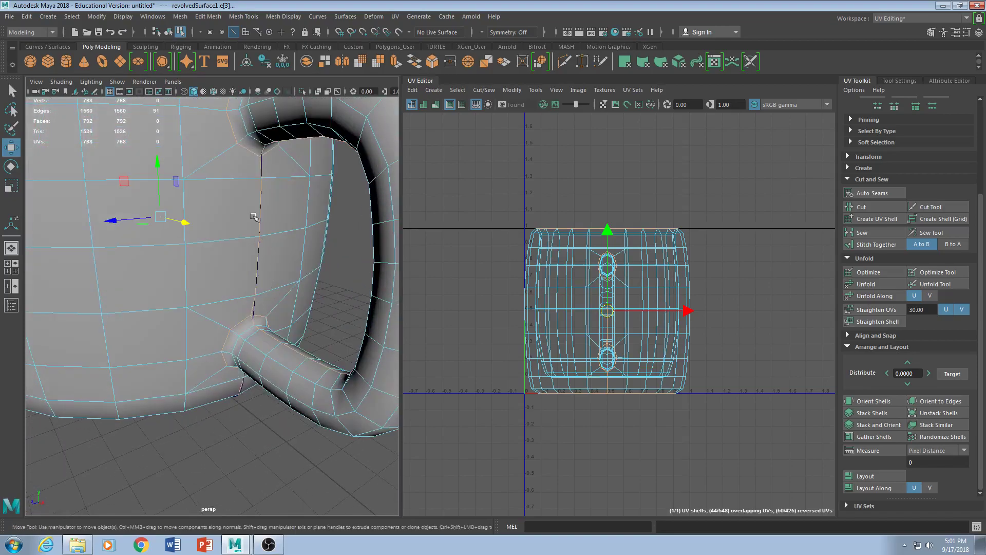
# - Add the vertical seam edges from the upper handle joint up to the rim loop to the selection
pyautogui.keyDown('alt'); pyautogui.moveTo(256, 224); pyautogui.dragTo(232, 374, button='middle'); pyautogui.keyUp('alt')
pyautogui.keyDown('shift'); pyautogui.click(226, 294); pyautogui.keyUp('shift')
pyautogui.keyDown('shift'); pyautogui.click(221, 250); pyautogui.keyUp('shift')
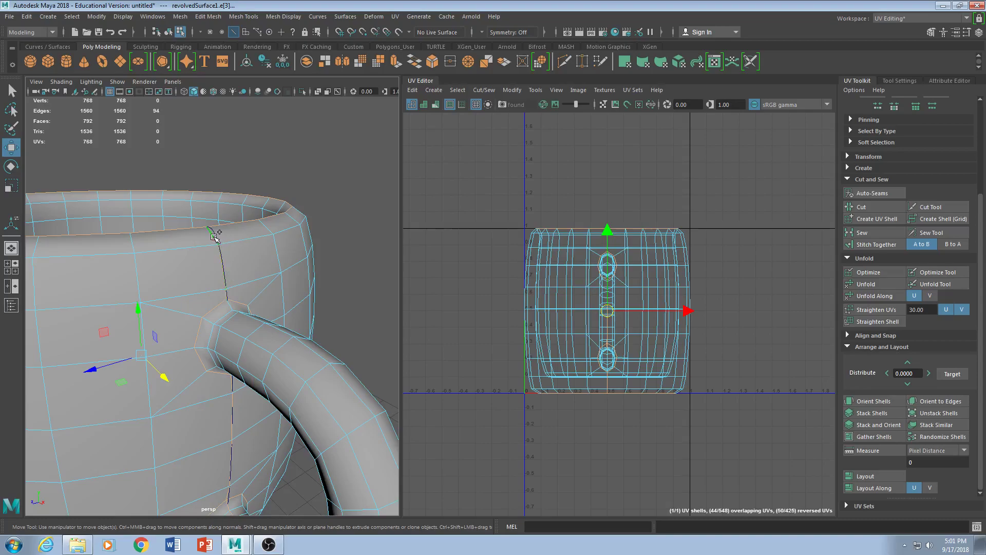
# - Add the vertical seam down the mug's inside wall and the edge loop around the inner floor to the selection
pyautogui.keyDown('alt'); pyautogui.moveTo(209, 246); pyautogui.dragTo(306, 242); pyautogui.keyUp('alt')
pyautogui.keyDown('shift'); pyautogui.click(306, 242); pyautogui.keyUp('shift')
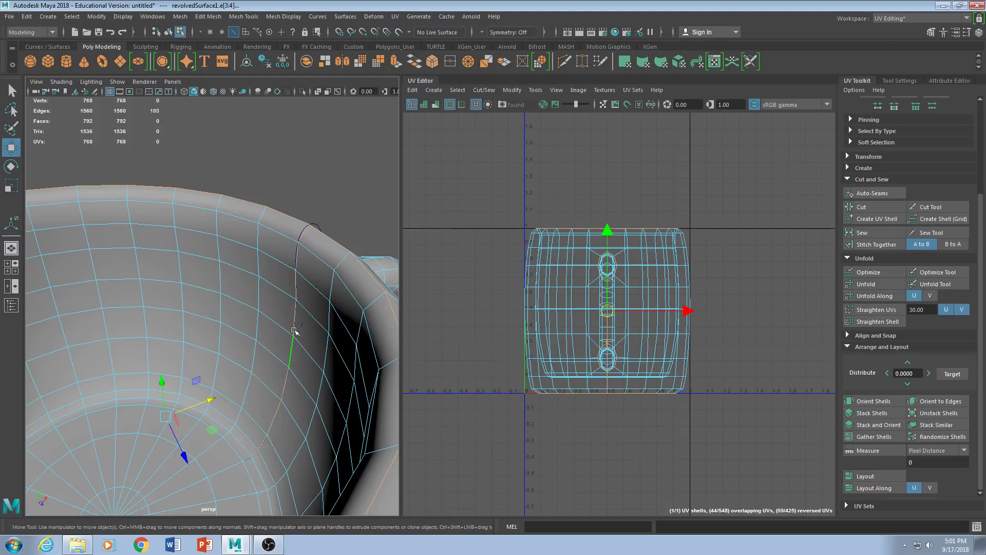
pyautogui.keyDown('alt'); pyautogui.moveTo(315, 253); pyautogui.dragTo(326, 275); pyautogui.keyUp('alt')
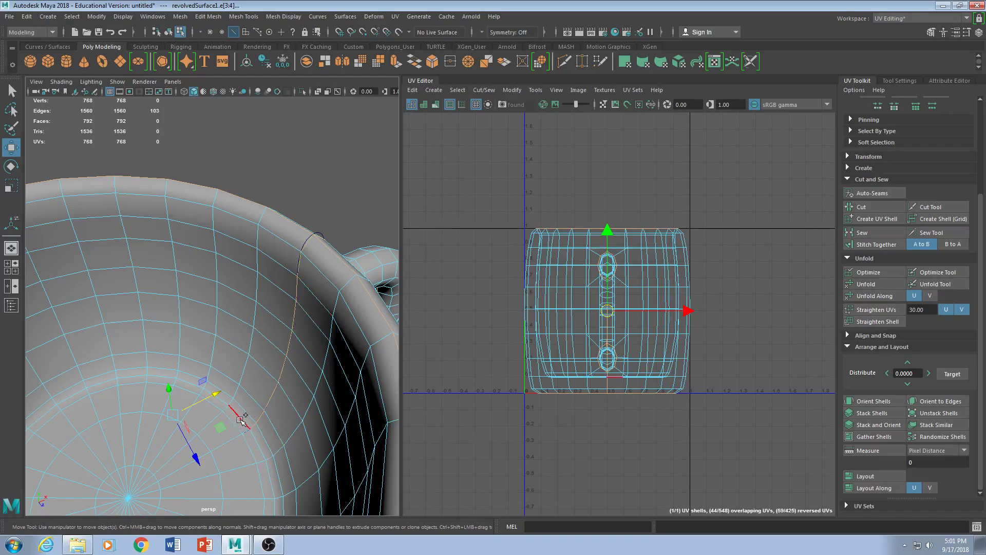
pyautogui.scroll(-2, 239, 423)
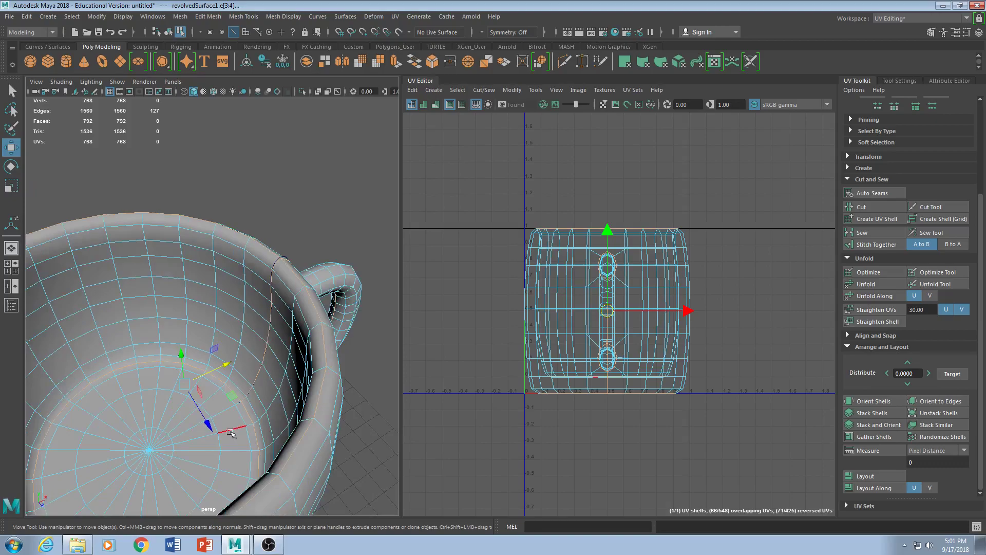
pyautogui.keyDown('alt'); pyautogui.moveTo(345, 372); pyautogui.dragTo(216, 344); pyautogui.keyUp('alt')
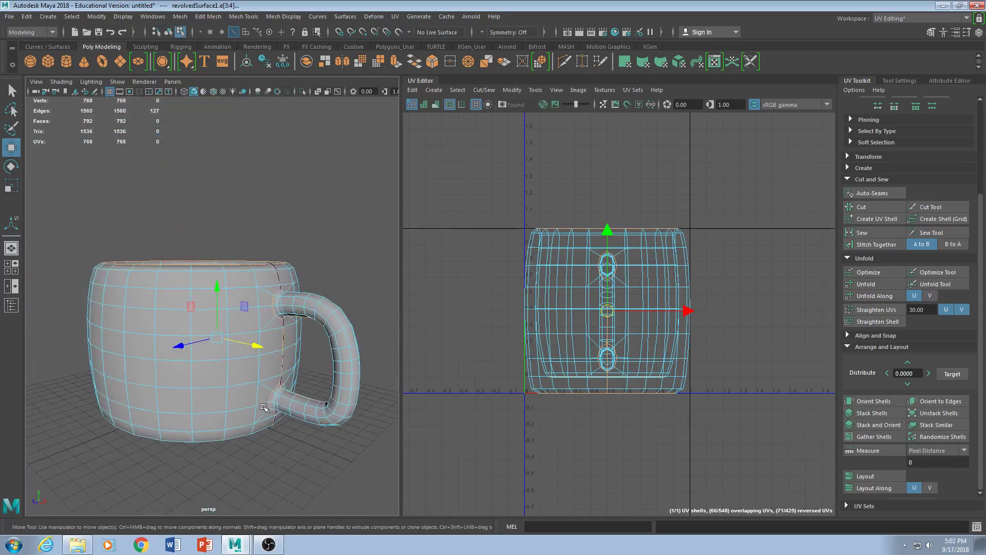
# - Cut the mug's UVs along the selected seam edges on the rim, base, handle and interior
pyautogui.keyDown('alt'); pyautogui.moveTo(258, 426); pyautogui.dragTo(258, 387); pyautogui.keyUp('alt')
pyautogui.keyDown('alt'); pyautogui.moveTo(257, 372); pyautogui.dragTo(333, 351); pyautogui.keyUp('alt')
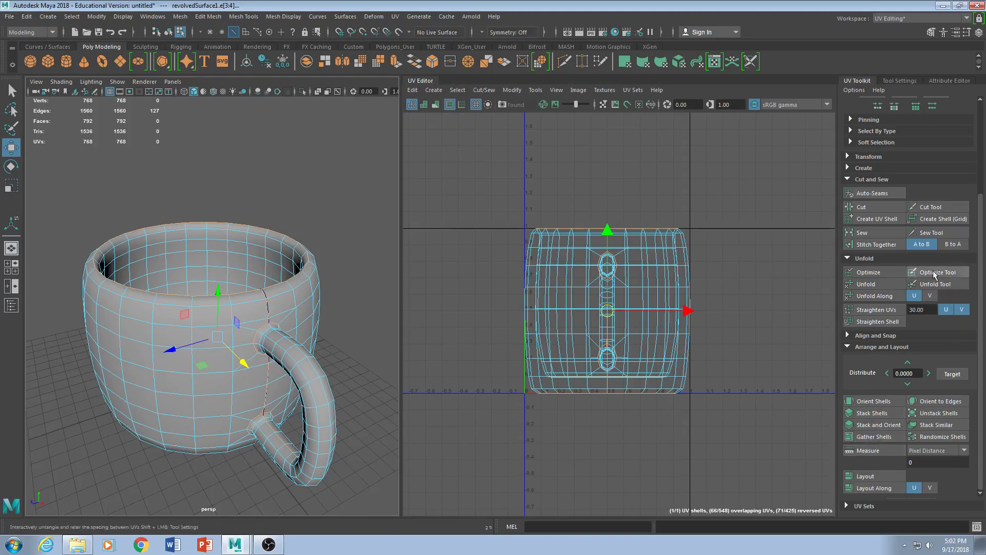
pyautogui.click(866, 210)
# - Examine the cut seams around the mug's rim, base, handle joints, inner handle side and interior floor
pyautogui.keyDown('alt'); pyautogui.moveTo(288, 302); pyautogui.dragTo(268, 269); pyautogui.keyUp('alt')
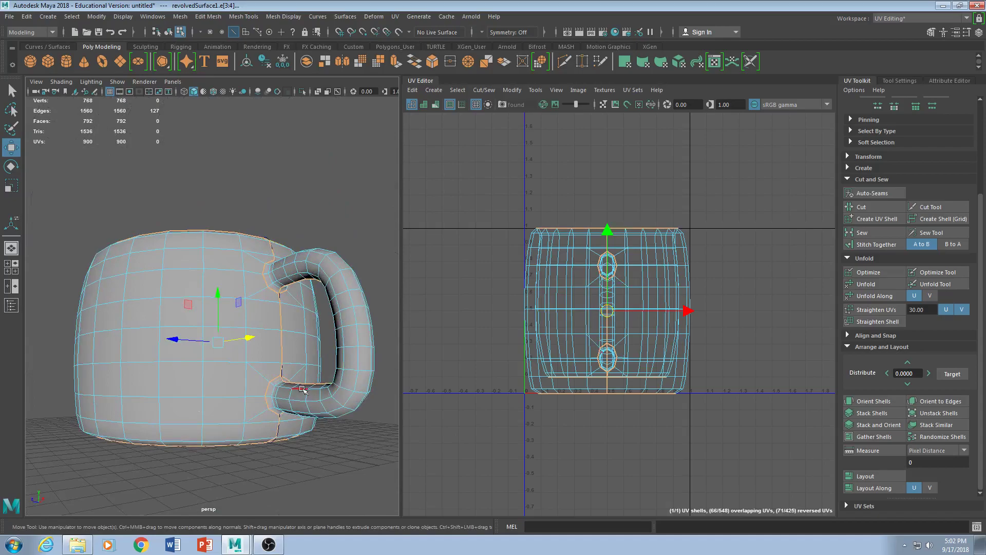
pyautogui.keyDown('alt'); pyautogui.moveTo(325, 292); pyautogui.dragTo(490, 308); pyautogui.keyUp('alt')
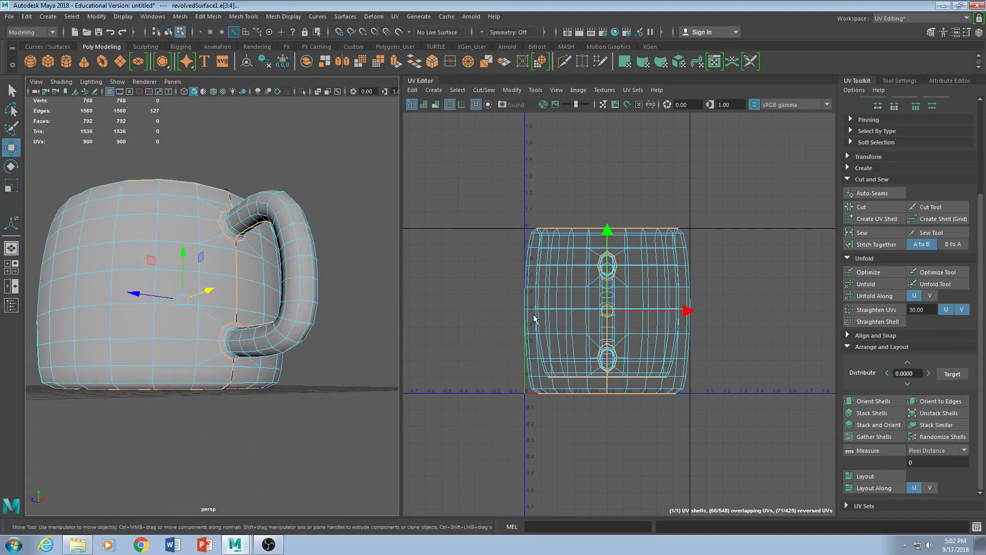
pyautogui.keyDown('alt'); pyautogui.moveTo(319, 286); pyautogui.dragTo(286, 352); pyautogui.keyUp('alt')
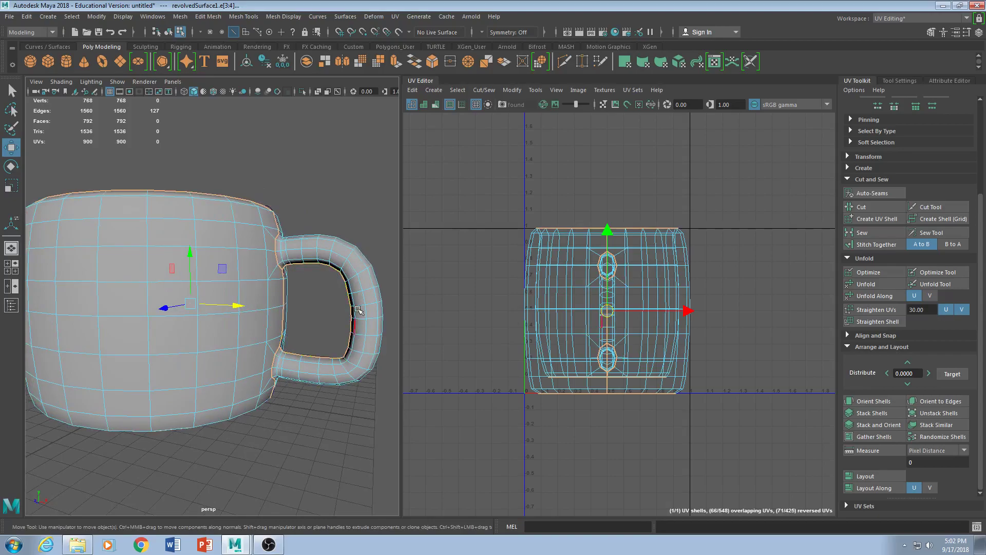
pyautogui.keyDown('alt'); pyautogui.moveTo(341, 297); pyautogui.dragTo(333, 306); pyautogui.keyUp('alt')
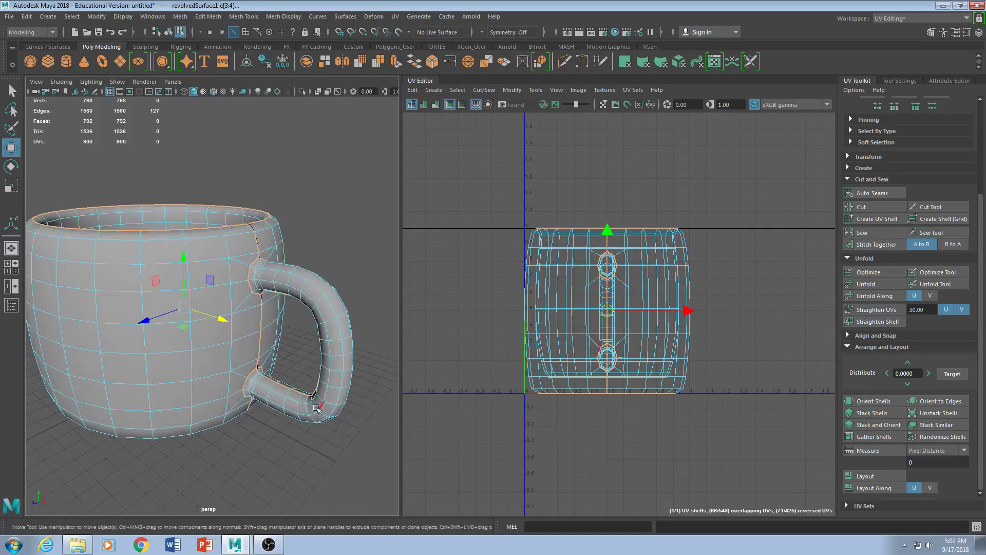
pyautogui.keyDown('alt'); pyautogui.moveTo(287, 411); pyautogui.dragTo(305, 359); pyautogui.keyUp('alt')
pyautogui.keyDown('alt'); pyautogui.moveTo(278, 257); pyautogui.dragTo(266, 384); pyautogui.keyUp('alt')
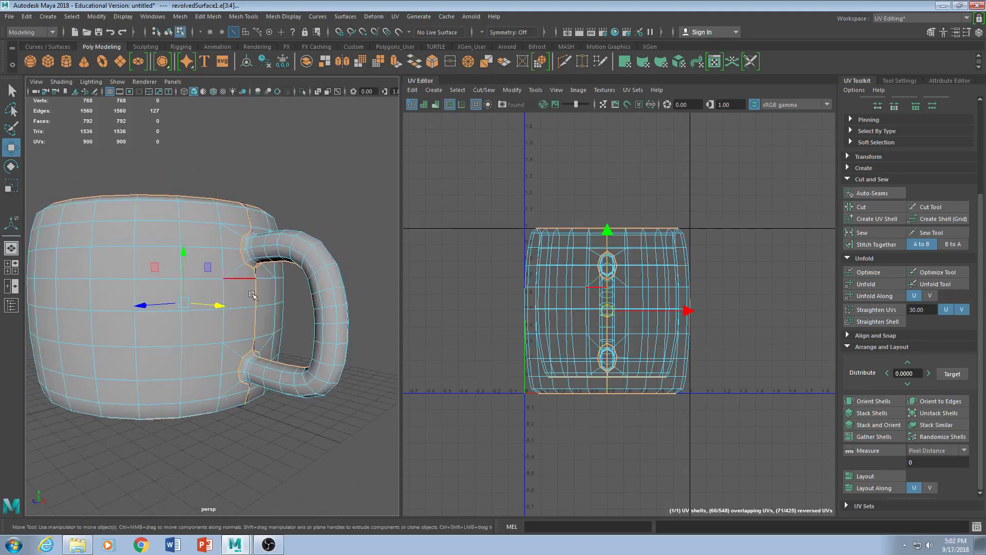
pyautogui.moveTo(265, 390)
pyautogui.keyDown('alt'); pyautogui.mouseDown()
pyautogui.moveTo(259, 349)
pyautogui.moveTo(249, 399)
pyautogui.mouseUp(); pyautogui.keyUp('alt')
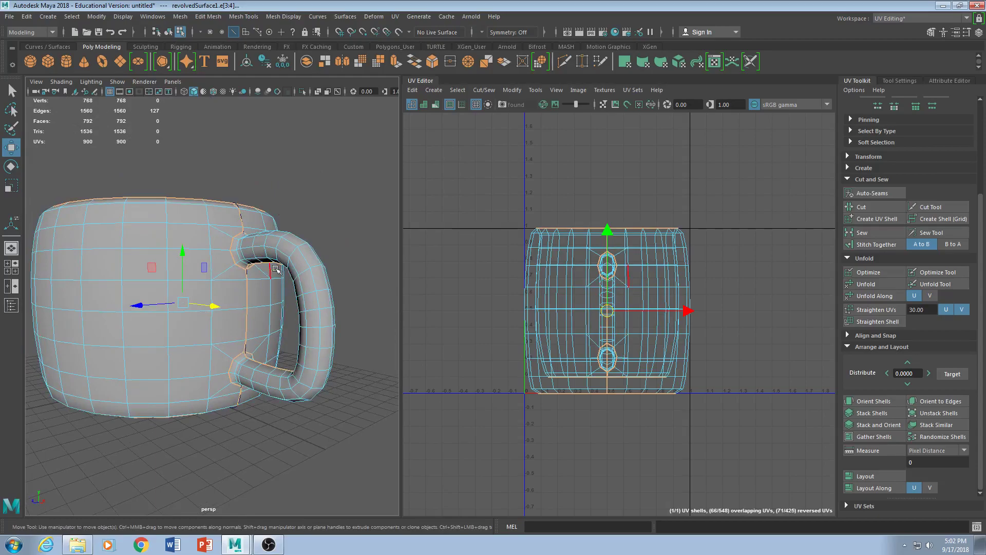
pyautogui.keyDown('alt'); pyautogui.moveTo(250, 398); pyautogui.dragTo(291, 385); pyautogui.keyUp('alt')
pyautogui.keyDown('alt'); pyautogui.moveTo(134, 399); pyautogui.dragTo(111, 411); pyautogui.keyUp('alt')
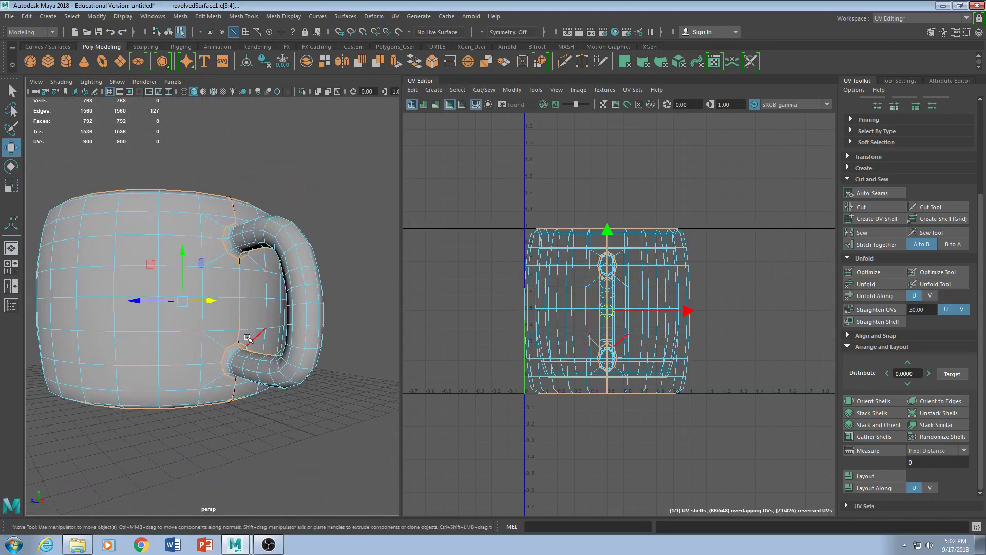
pyautogui.keyDown('alt'); pyautogui.moveTo(251, 337); pyautogui.dragTo(312, 461); pyautogui.keyUp('alt')
pyautogui.keyDown('alt'); pyautogui.moveTo(231, 282); pyautogui.dragTo(249, 334); pyautogui.keyUp('alt')
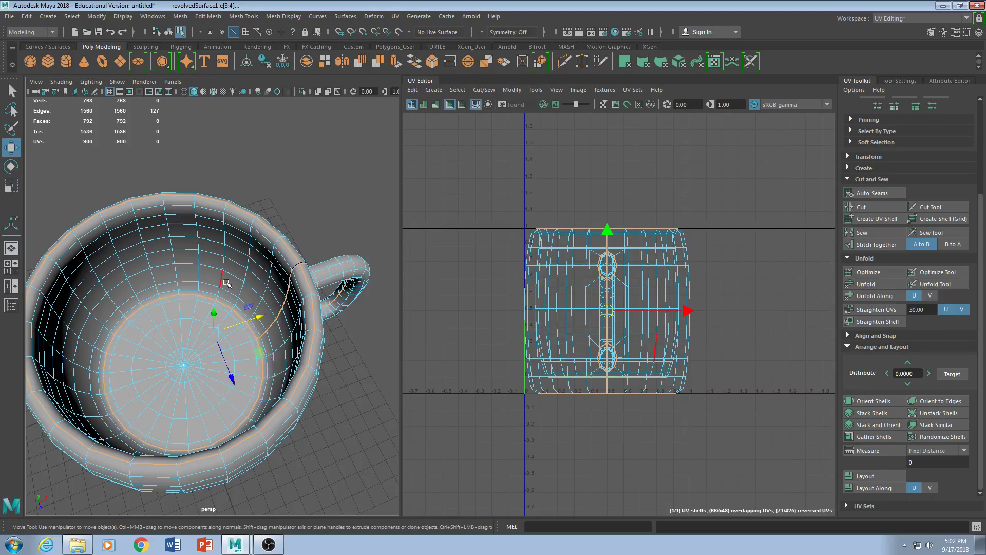
pyautogui.keyDown('alt'); pyautogui.moveTo(337, 306); pyautogui.dragTo(277, 288); pyautogui.keyUp('alt')
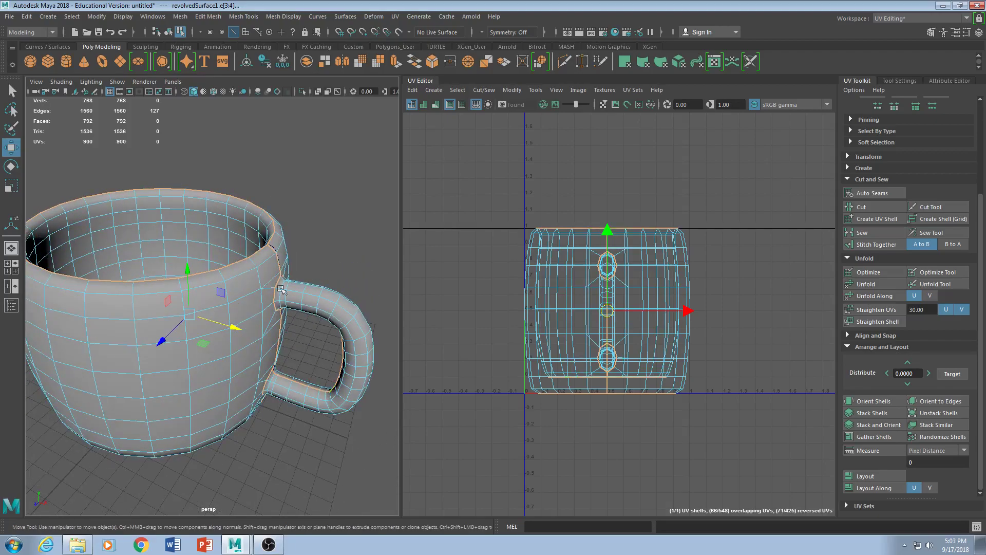
pyautogui.keyDown('alt'); pyautogui.moveTo(257, 253); pyautogui.dragTo(276, 246); pyautogui.keyUp('alt')
pyautogui.keyDown('alt'); pyautogui.moveTo(257, 341); pyautogui.dragTo(234, 374); pyautogui.keyUp('alt')
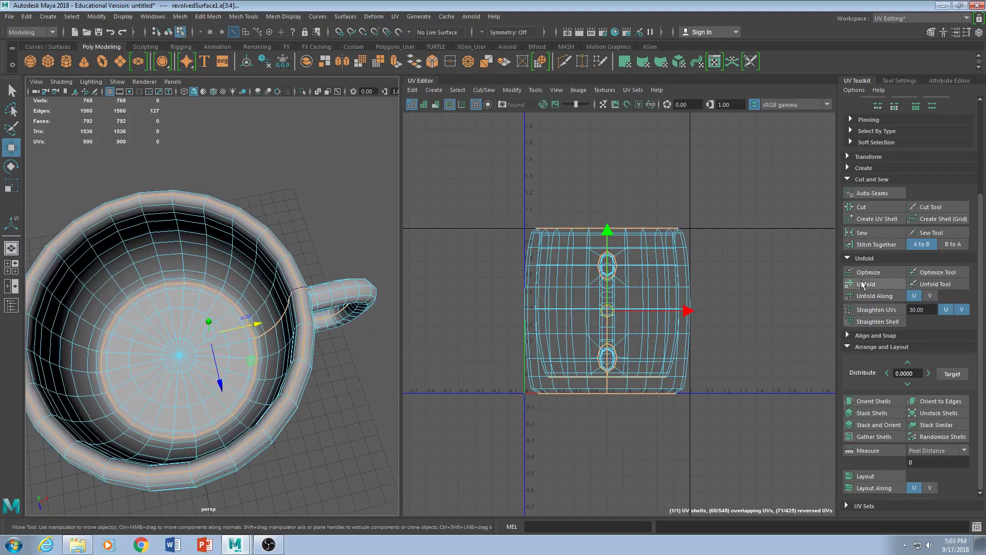
pyautogui.keyDown('alt'); pyautogui.moveTo(336, 363); pyautogui.dragTo(290, 289); pyautogui.keyUp('alt')
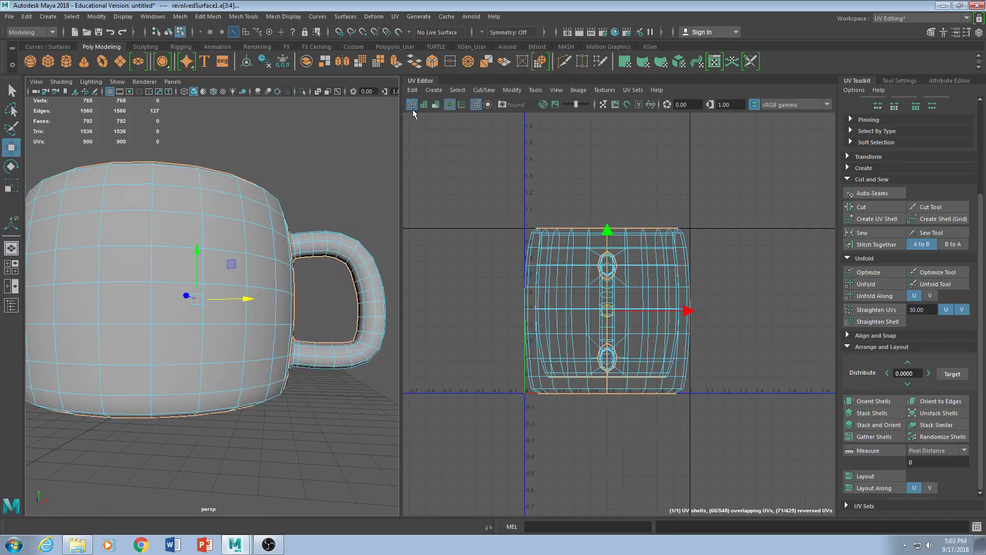
# - Toggle the texture border display off and on in the UV layout to compare where the cut seams lie
pyautogui.click(450, 104)
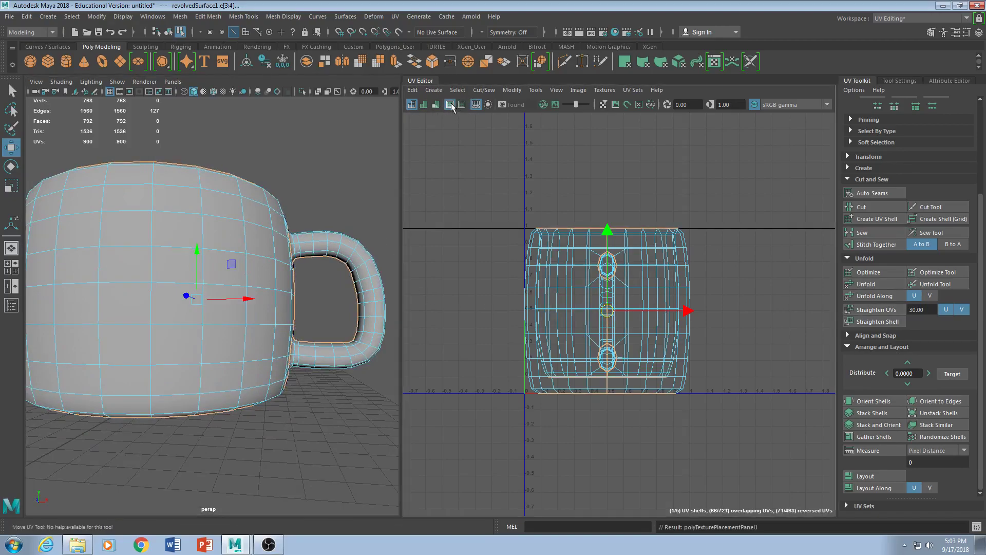
pyautogui.scroll(5, 624, 251)
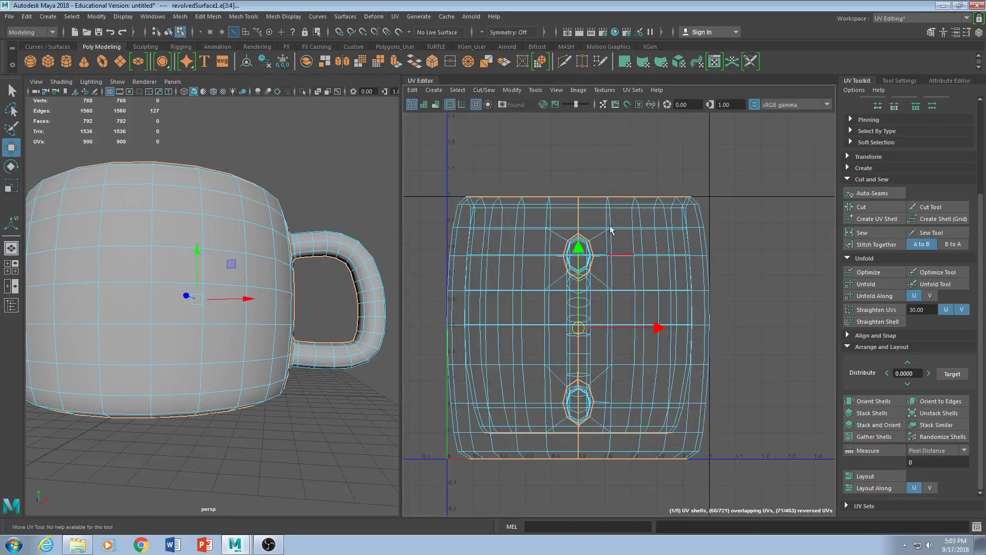
pyautogui.click(451, 106)
pyautogui.click(451, 106)
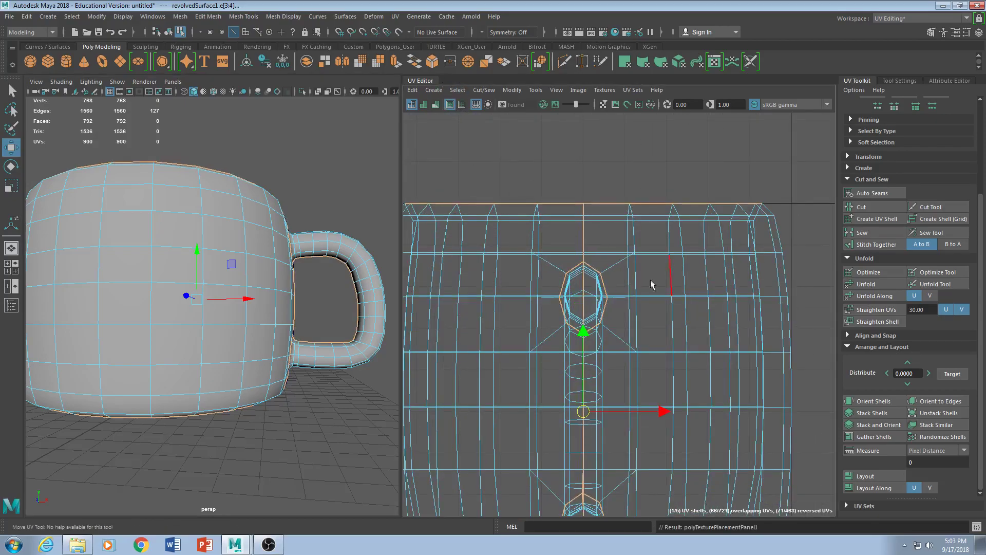
pyautogui.scroll(-2, 604, 216)
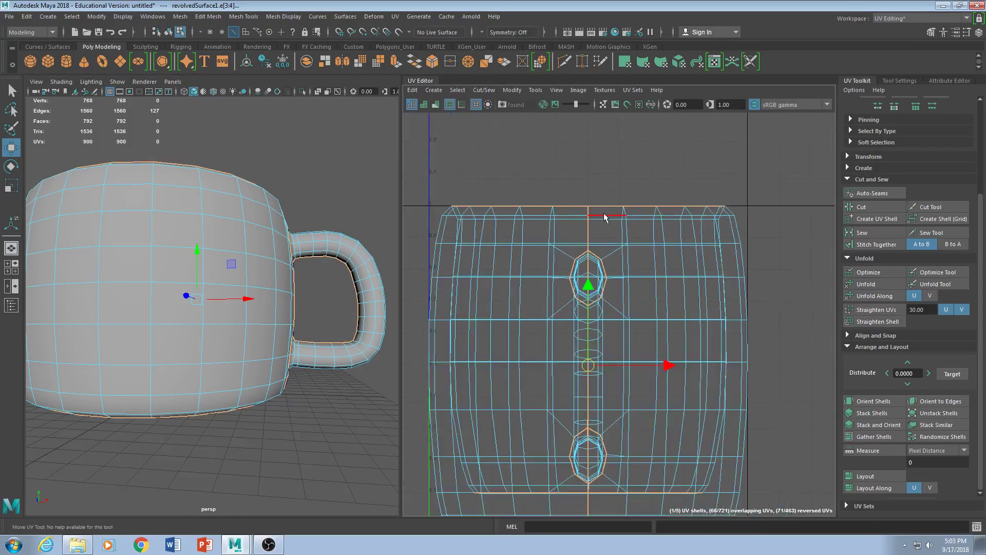
pyautogui.scroll(-3, 604, 217)
pyautogui.scroll(4, 549, 217)
pyautogui.scroll(-5, 548, 216)
pyautogui.scroll(3, 548, 217)
pyautogui.scroll(-4, 548, 216)
pyautogui.scroll(6, 548, 217)
pyautogui.scroll(-6, 548, 217)
pyautogui.click(450, 104)
pyautogui.click(452, 104)
pyautogui.click(452, 104)
pyautogui.click(452, 104)
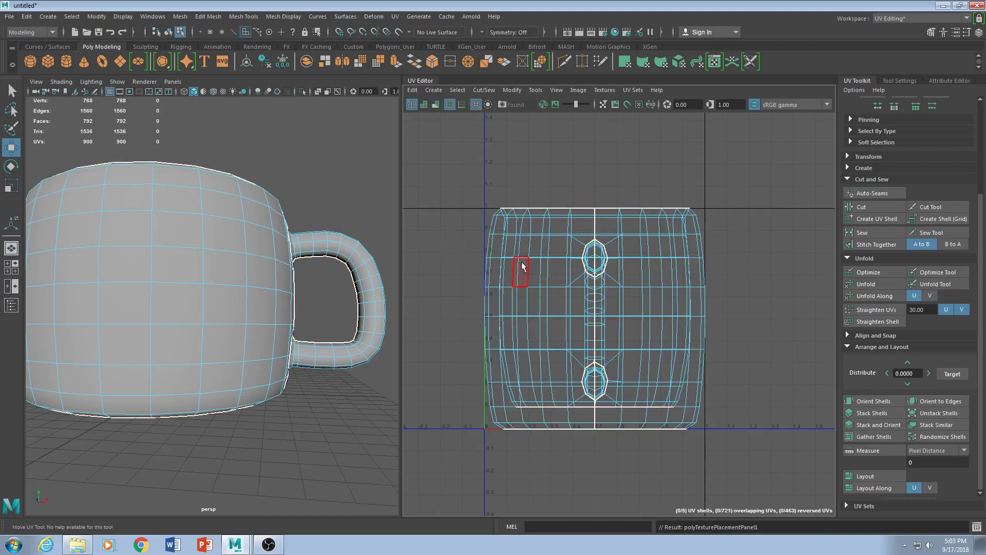
# - Select the inner wall, outer body and handle UV shells in turn to check how the cuts separate the mug
pyautogui.press('F11')
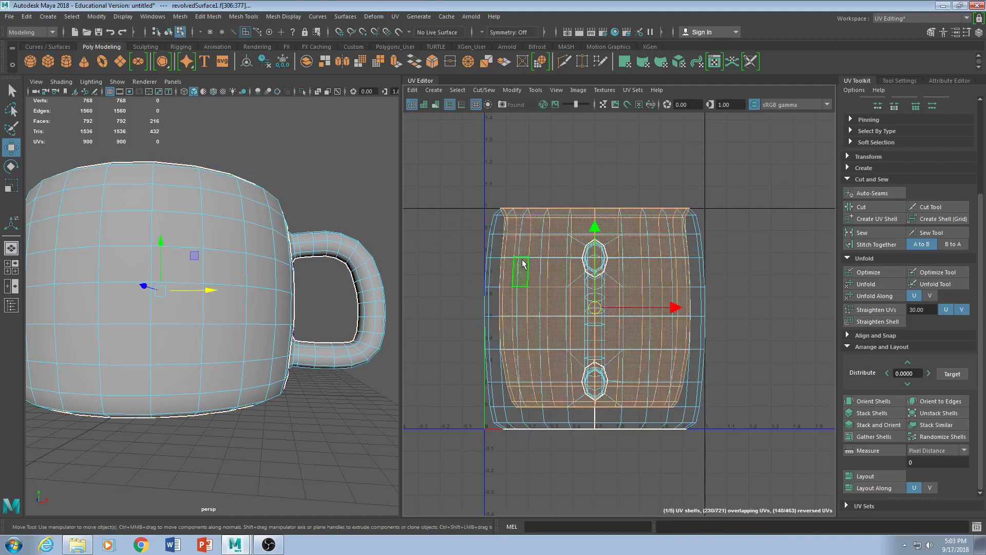
pyautogui.keyDown('shift'); pyautogui.doubleClick(491, 298); pyautogui.keyUp('shift')
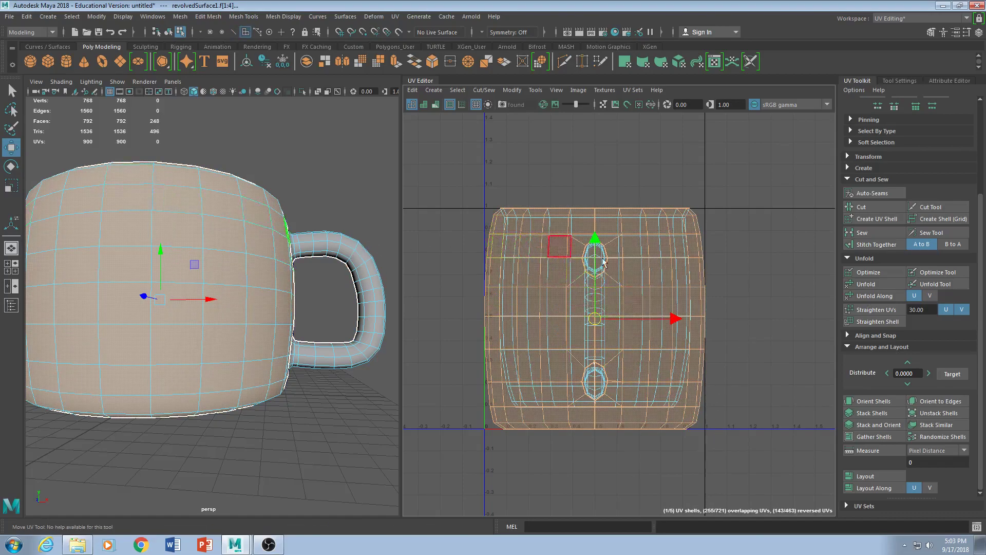
pyautogui.click(603, 293)
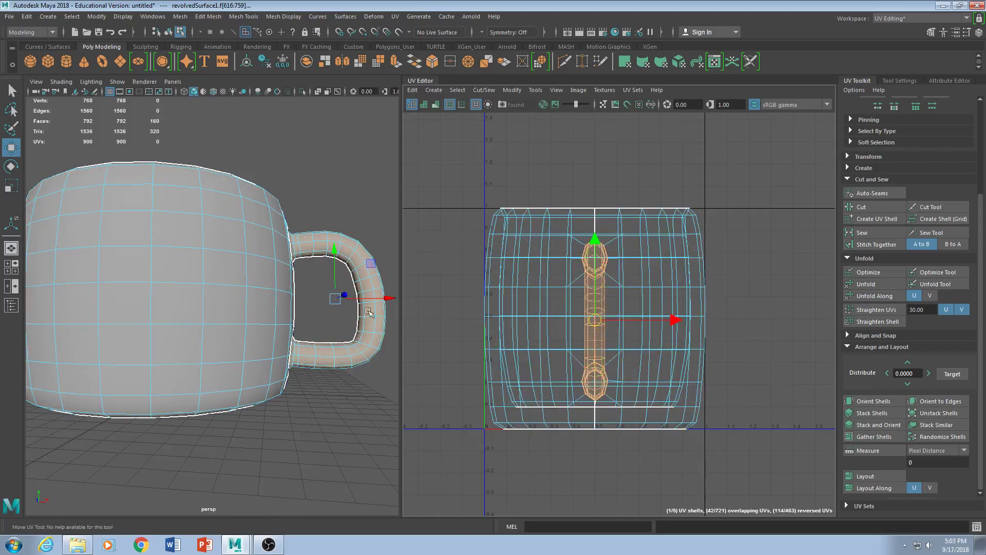
pyautogui.keyDown('alt'); pyautogui.moveTo(376, 316); pyautogui.dragTo(396, 315); pyautogui.keyUp('alt')
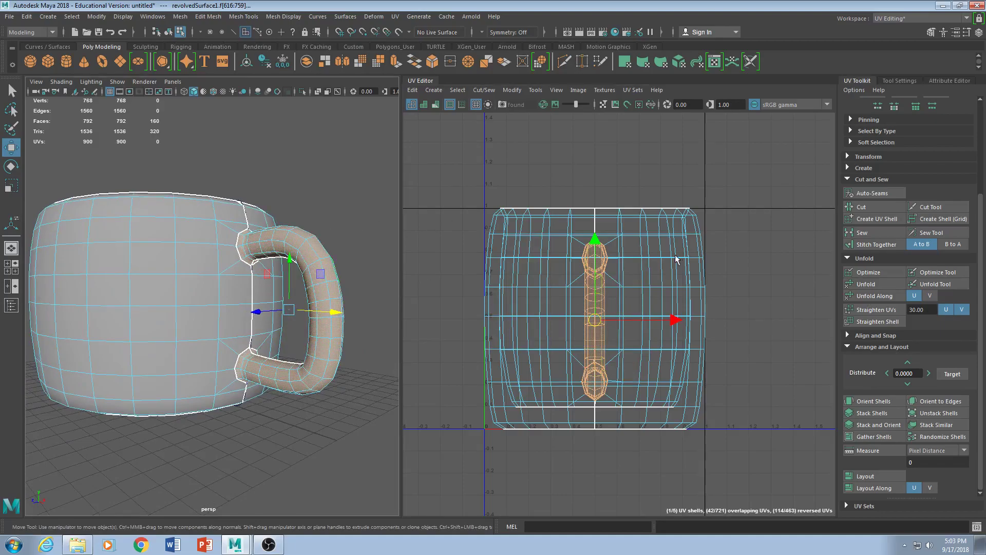
pyautogui.click(558, 236)
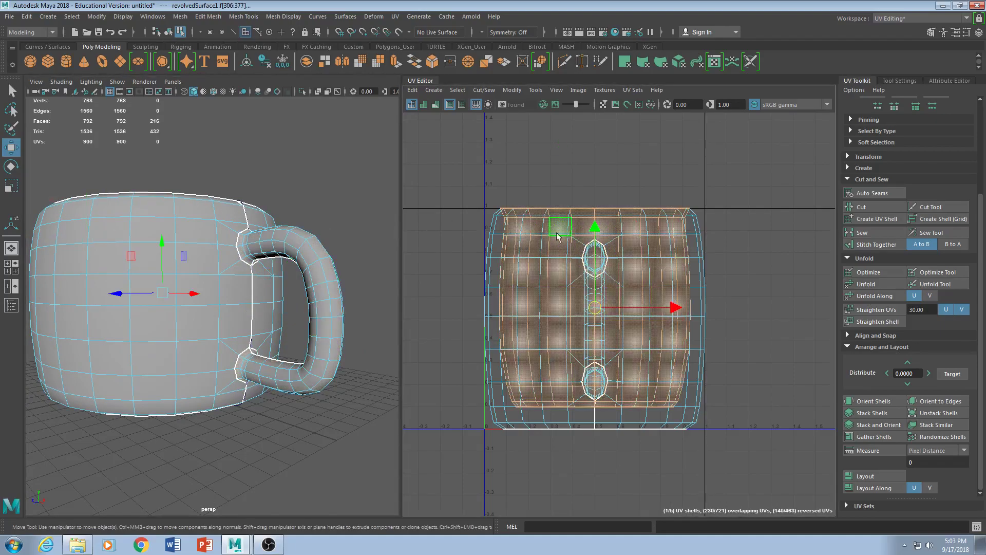
pyautogui.keyDown('shift'); pyautogui.click(499, 419); pyautogui.keyUp('shift')
pyautogui.keyDown('alt'); pyautogui.moveTo(307, 307); pyautogui.dragTo(300, 257); pyautogui.keyUp('alt')
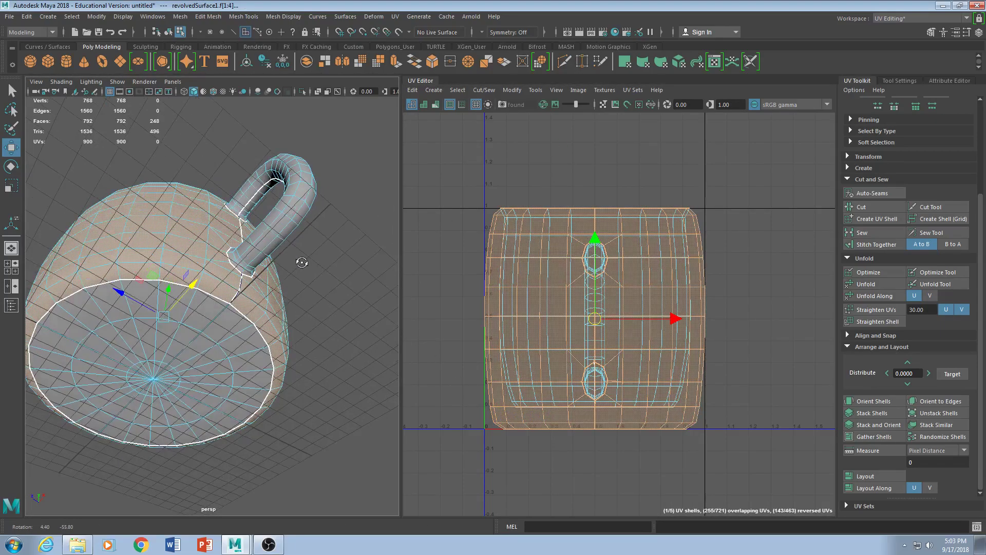
# - Pick a face on the mug's underside and set the transform constraint to Off in the Modeling Toolkit
pyautogui.click(211, 358)
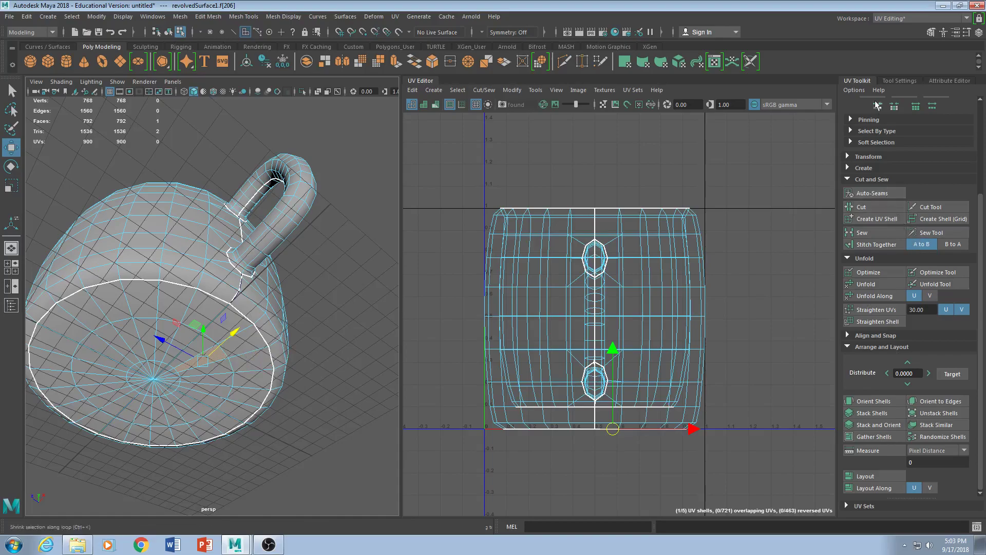
pyautogui.click(931, 32)
pyautogui.click(196, 278)
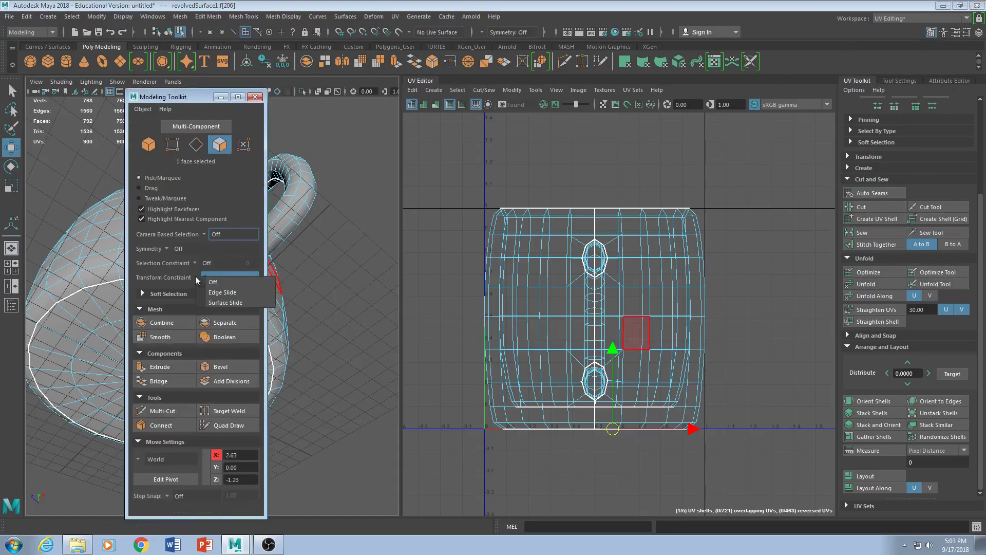
pyautogui.click(226, 282)
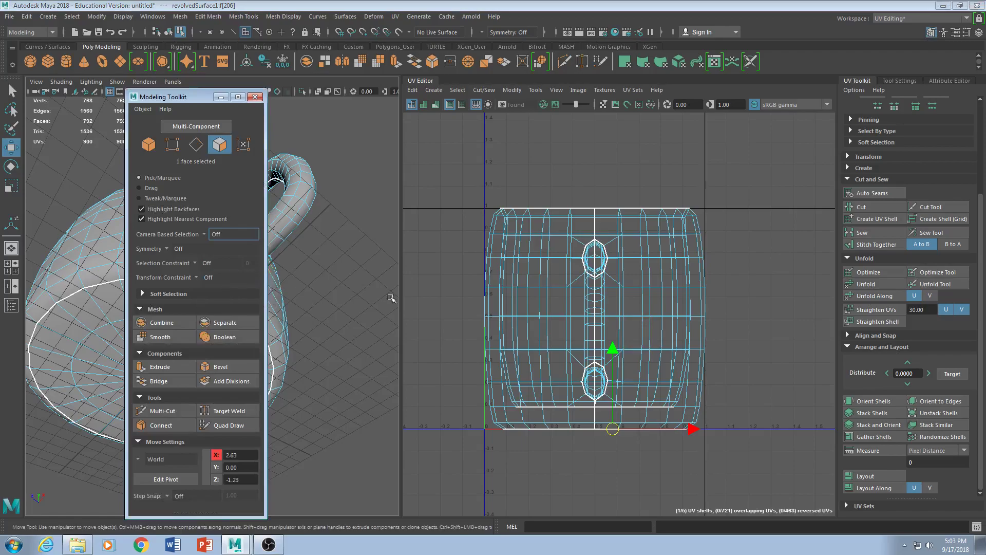
pyautogui.click(255, 96)
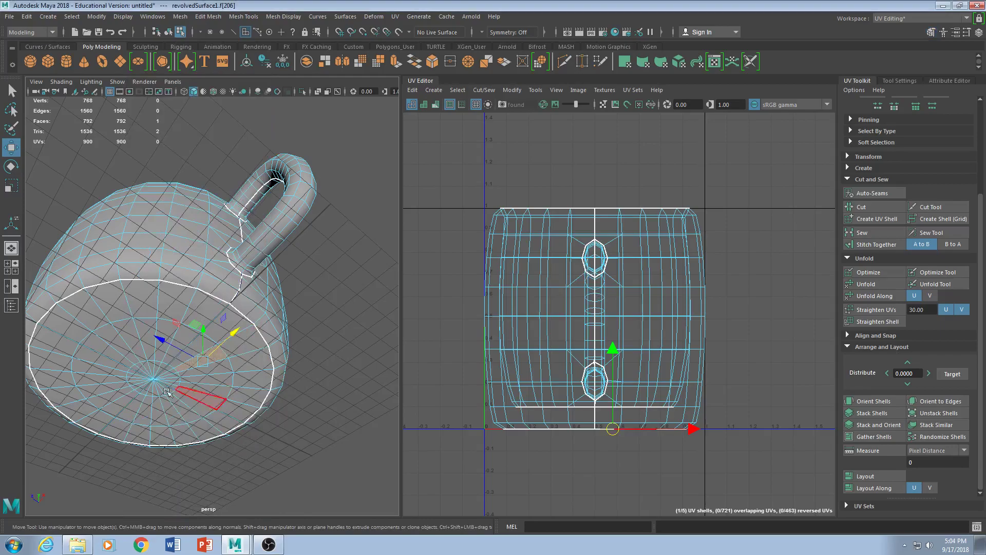
# - Clear the face picked on the mug's underside and select the outer body shell in the UV layout
pyautogui.click(216, 379)
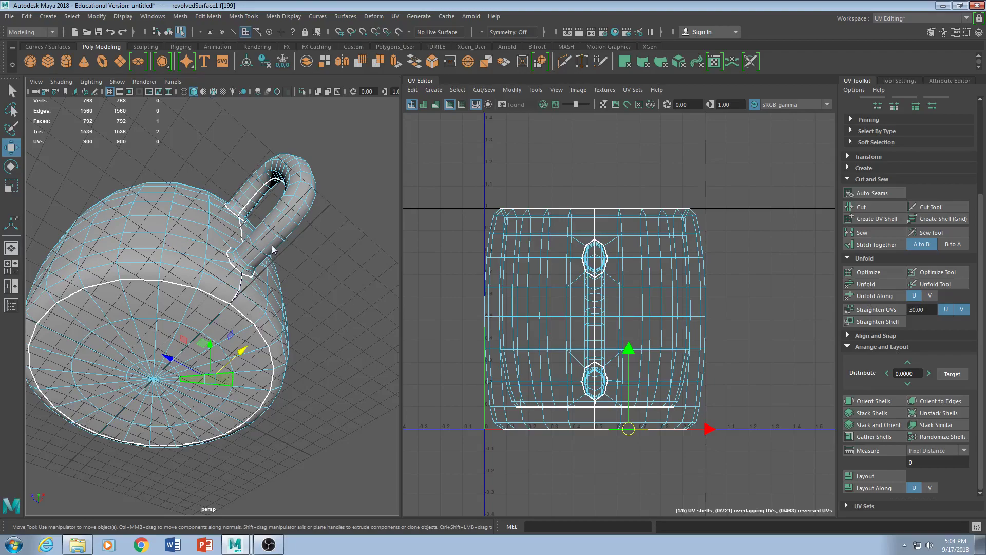
pyautogui.click(282, 272)
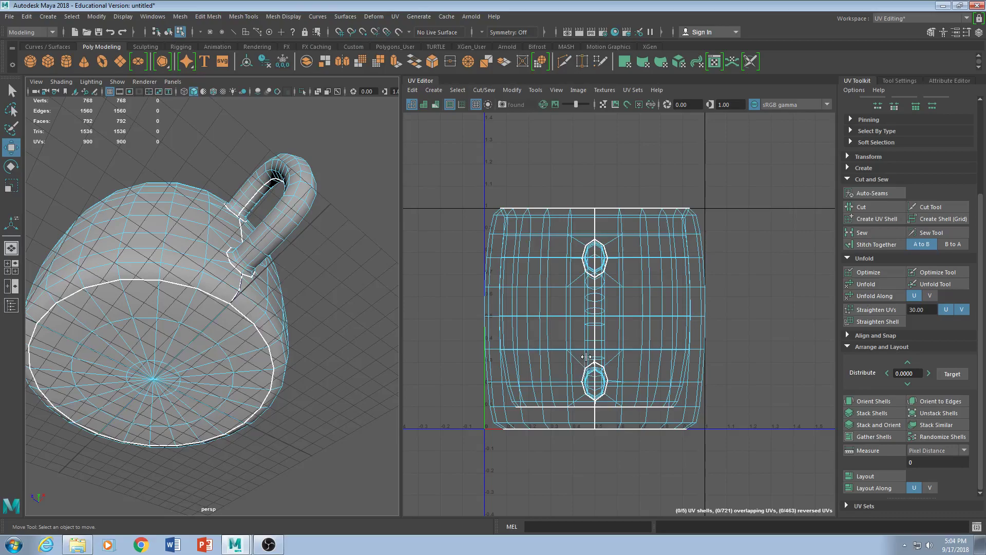
pyautogui.keyDown('alt'); pyautogui.moveTo(587, 356); pyautogui.dragTo(573, 287, button='middle'); pyautogui.keyUp('alt')
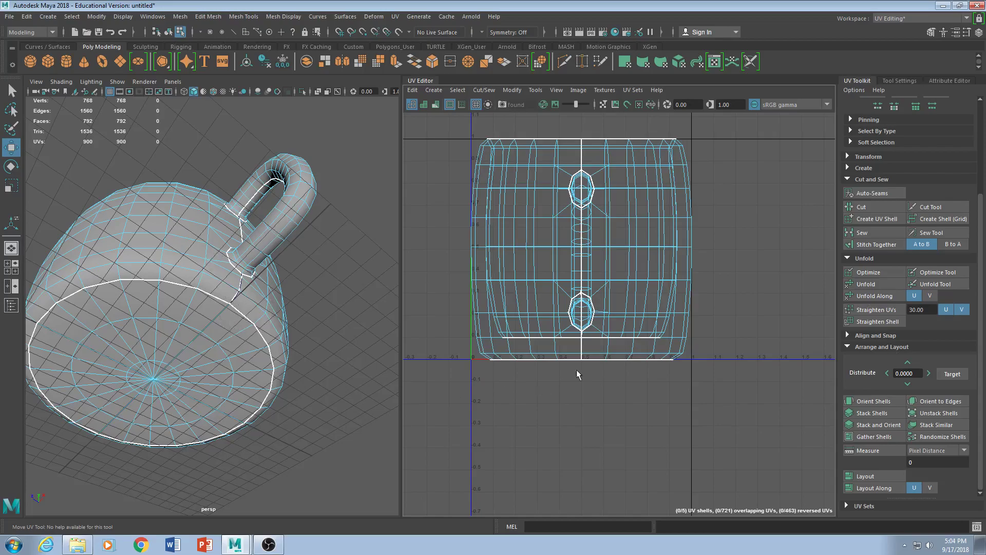
pyautogui.click(544, 338)
pyautogui.click(539, 352)
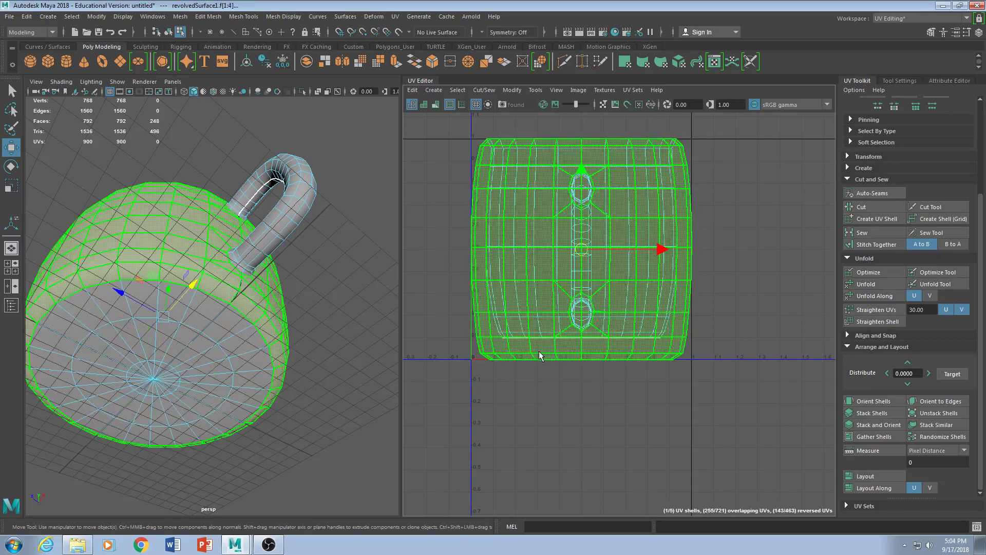
# - Return to face selection in the UV layout and select all faces of every mug UV shell
pyautogui.keyDown('alt'); pyautogui.moveTo(676, 363); pyautogui.dragTo(706, 400, button='middle'); pyautogui.keyUp('alt')
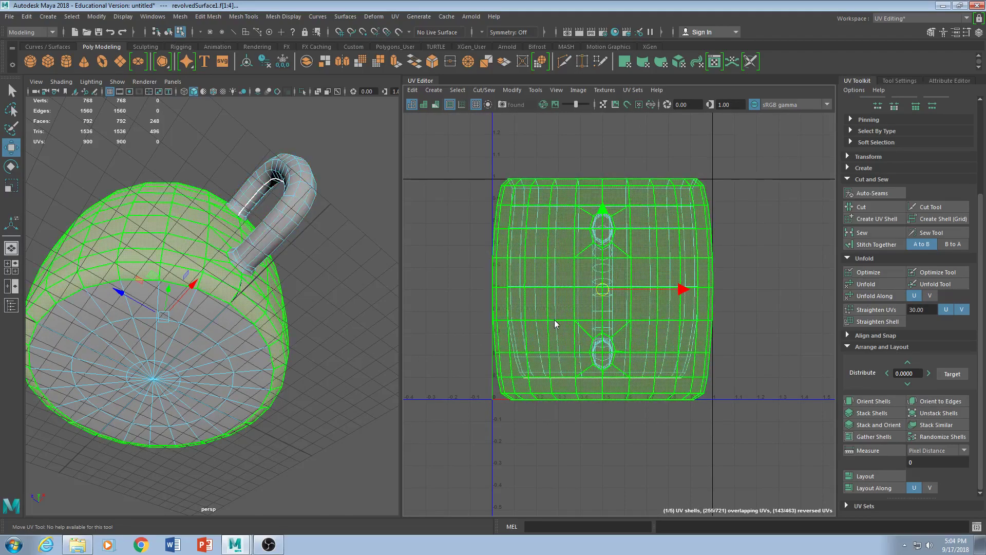
pyautogui.moveTo(591, 320); pyautogui.dragTo(531, 318, button='right')
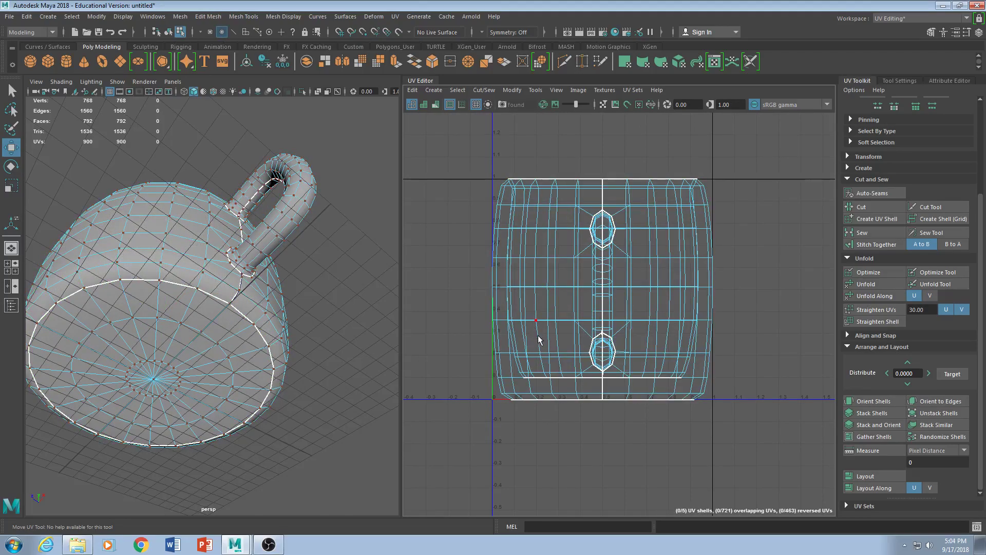
pyautogui.moveTo(532, 352); pyautogui.dragTo(518, 365, button='right')
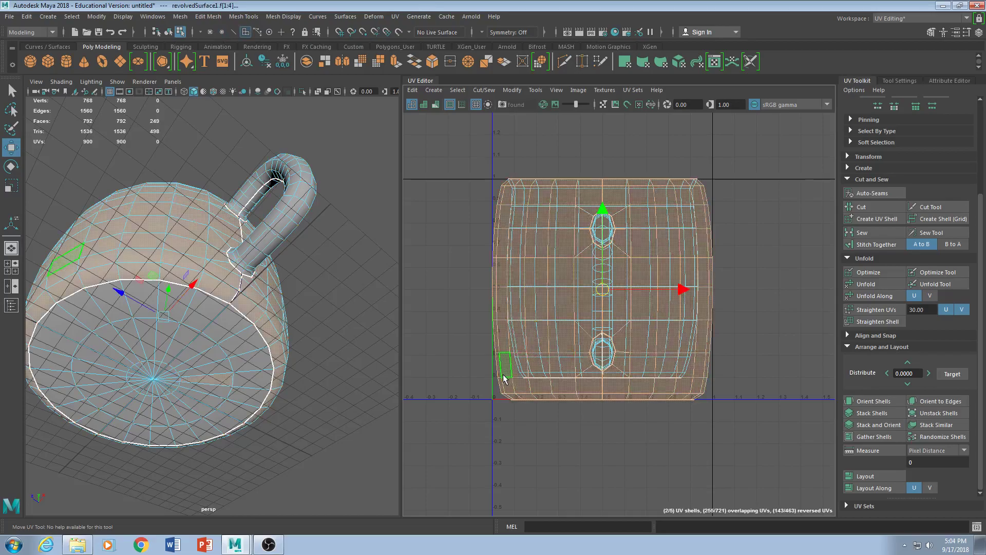
pyautogui.hotkey('ctrl', 'z')
pyautogui.moveTo(441, 139); pyautogui.dragTo(785, 449)
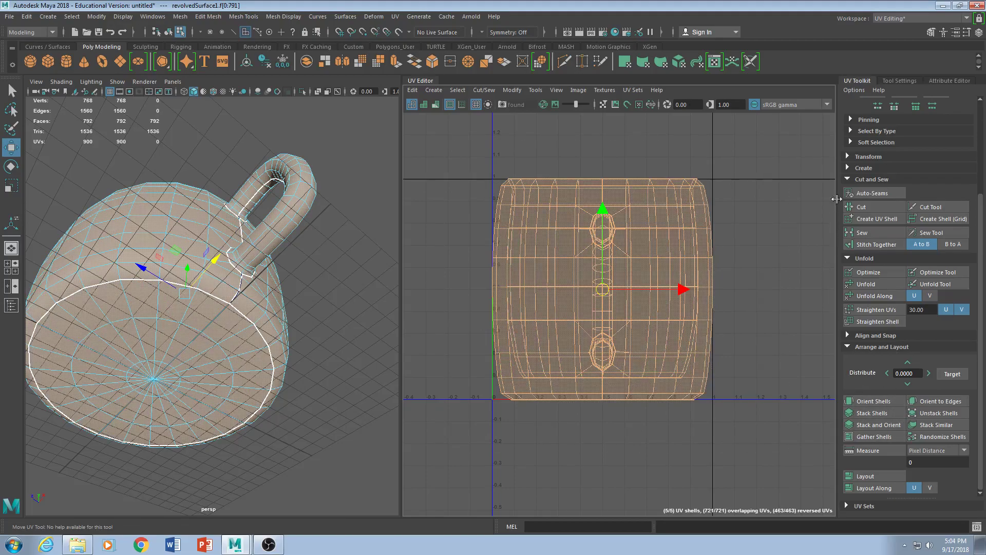
# - Unfold all selected mug UV shells
pyautogui.click(848, 180)
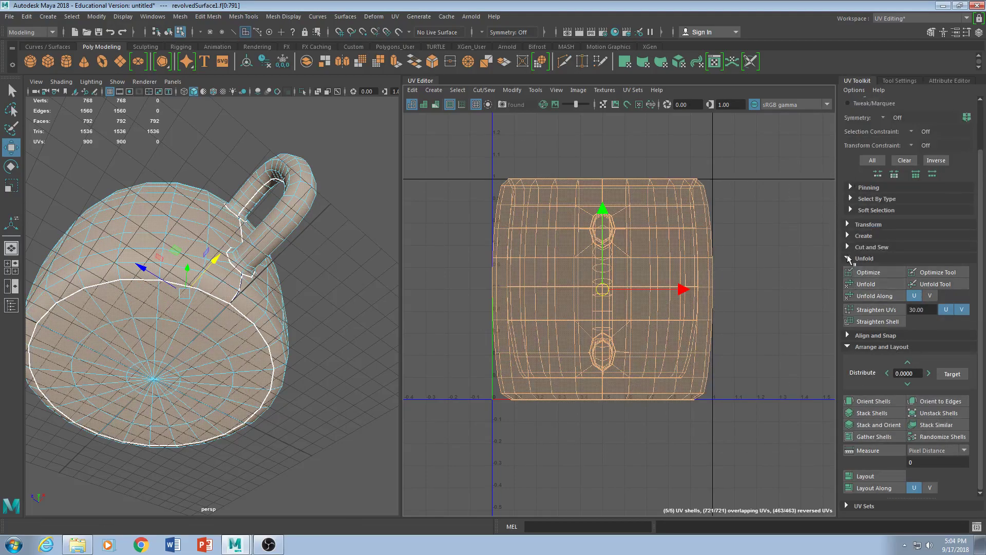
pyautogui.click(887, 284)
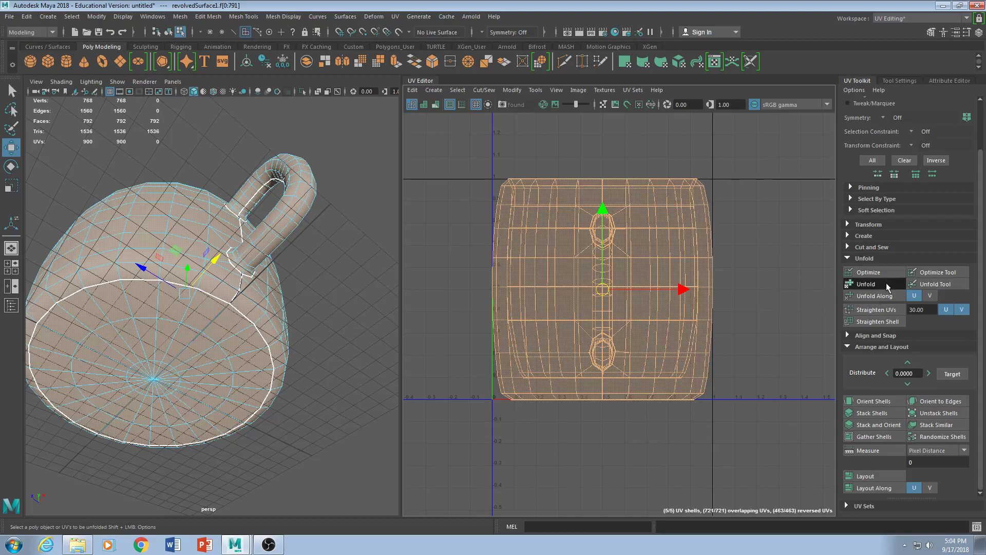
pyautogui.scroll(-4, 689, 334)
pyautogui.scroll(2, 724, 344)
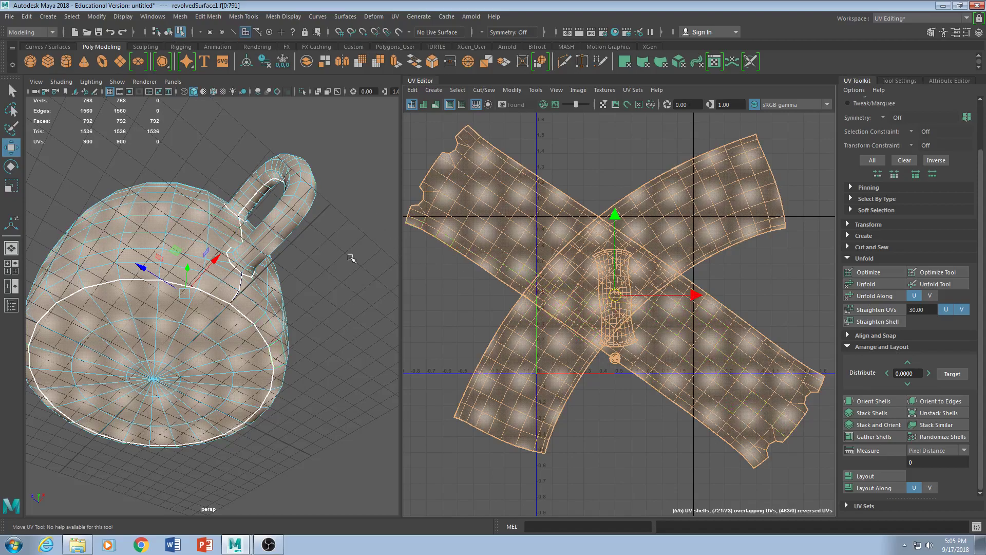
pyautogui.keyDown('alt'); pyautogui.moveTo(231, 252); pyautogui.dragTo(165, 216); pyautogui.keyUp('alt')
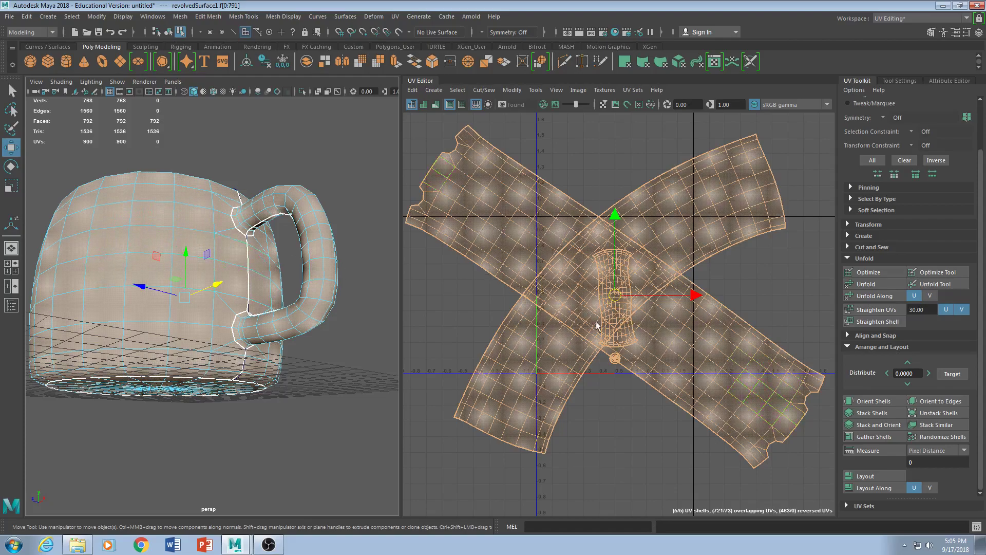
# - Orient all the unfolded mug shells parallel to the nearest U or V axis
pyautogui.scroll(-5, 615, 348)
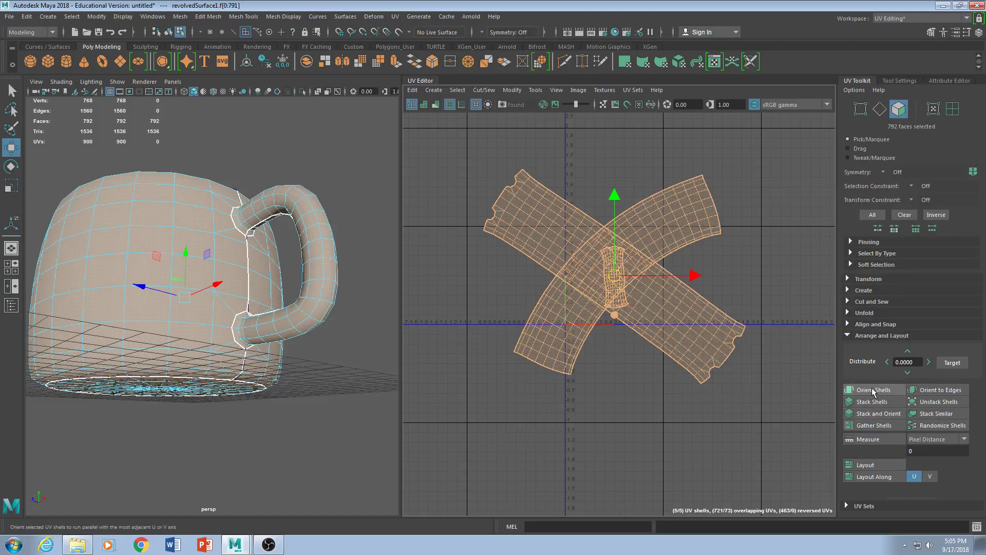
pyautogui.click(872, 389)
pyautogui.press('f')
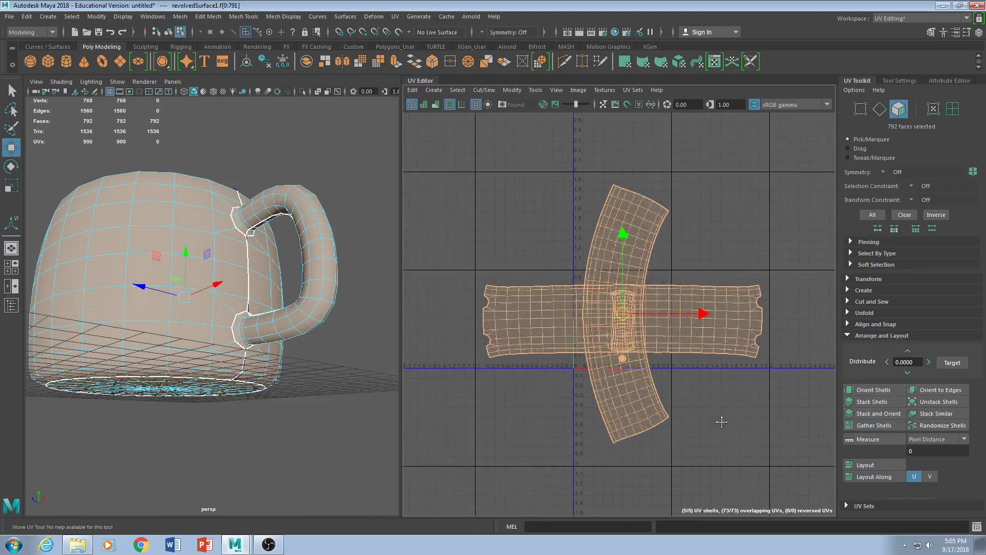
pyautogui.scroll(2, 750, 327)
# - Select the outer body shell and then the faces around the upper handle joint to locate that notch in the UVs
pyautogui.click(732, 322)
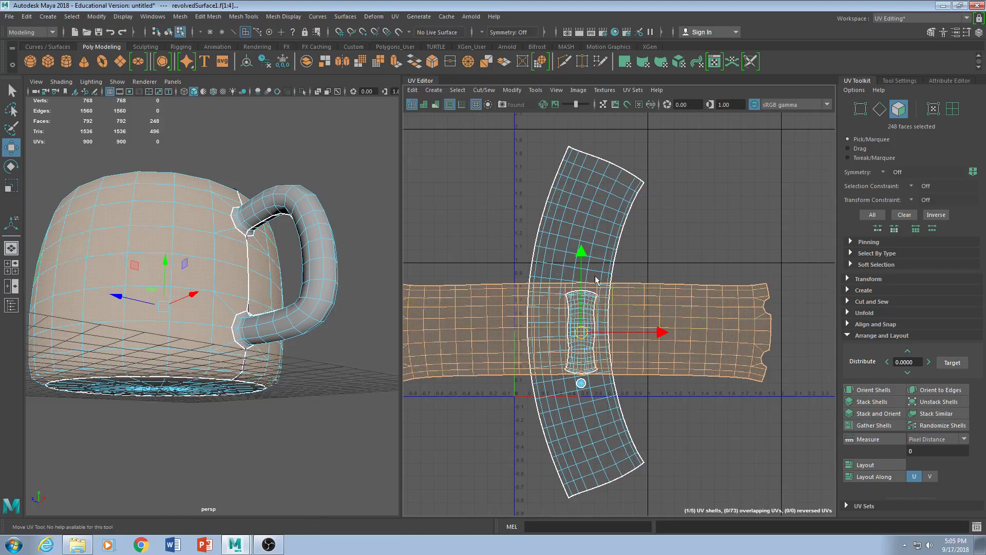
pyautogui.press('f')
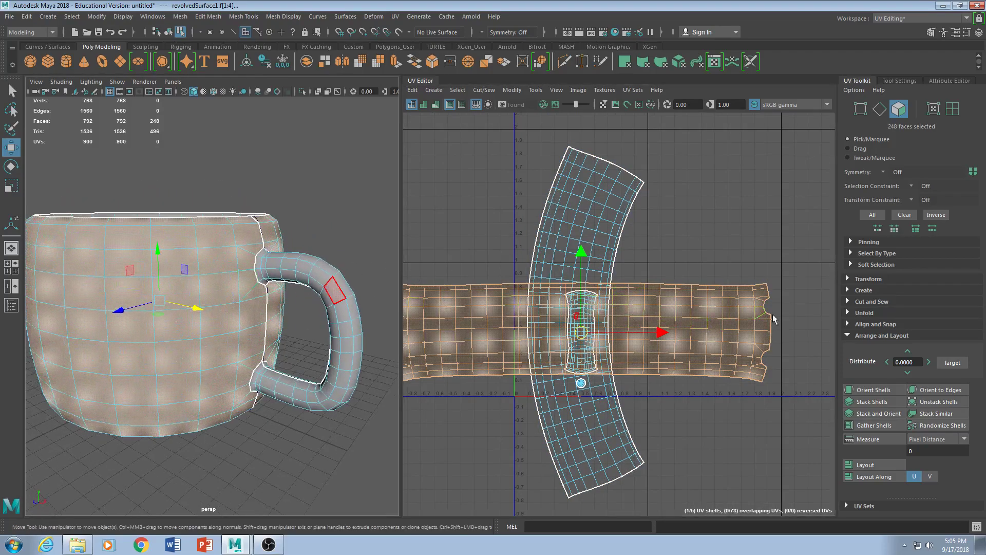
pyautogui.scroll(3, 773, 297)
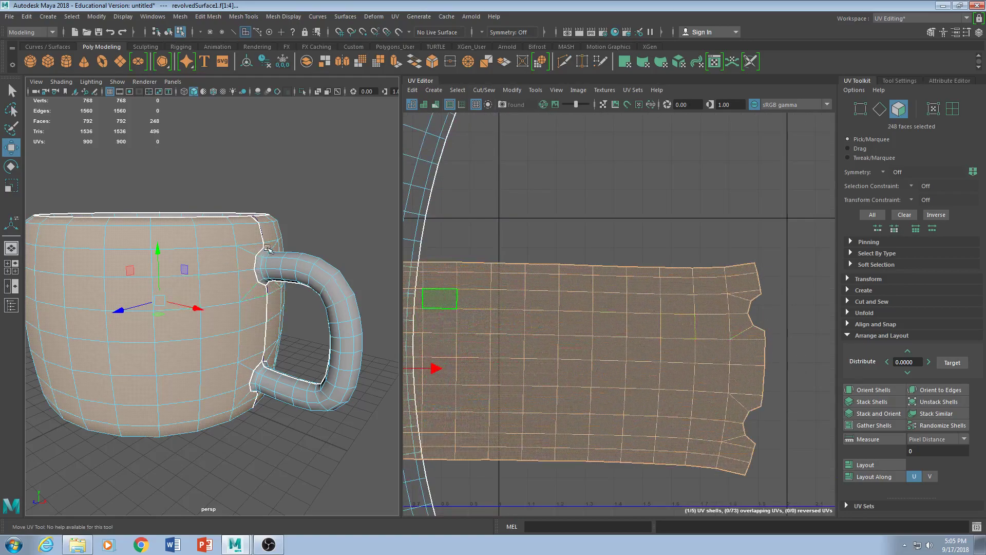
pyautogui.moveTo(251, 265); pyautogui.dragTo(257, 285)
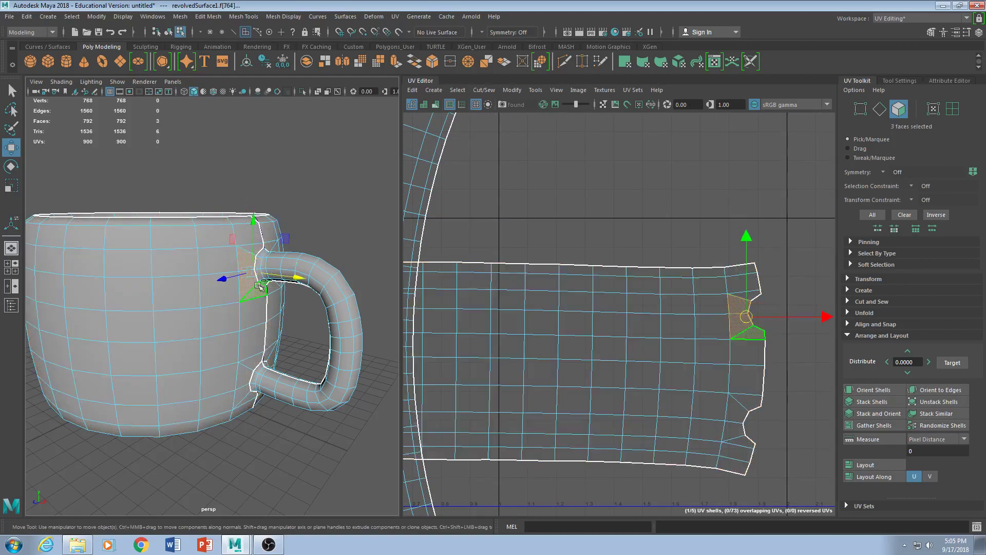
pyautogui.keyDown('shift'); pyautogui.click(260, 260); pyautogui.keyUp('shift')
pyautogui.keyDown('alt'); pyautogui.moveTo(709, 329); pyautogui.dragTo(643, 278, button='middle'); pyautogui.keyUp('alt')
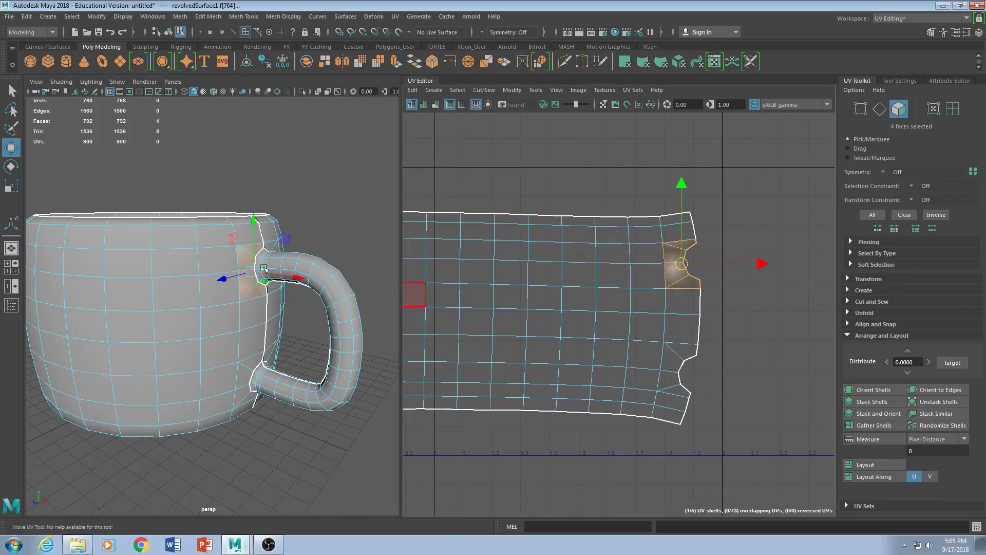
# - Select the faces around the lower handle joint to match them to the second notch in the outer body shell
pyautogui.click(242, 377)
pyautogui.keyDown('shift'); pyautogui.click(244, 370); pyautogui.keyUp('shift')
pyautogui.keyDown('shift'); pyautogui.click(244, 391); pyautogui.keyUp('shift')
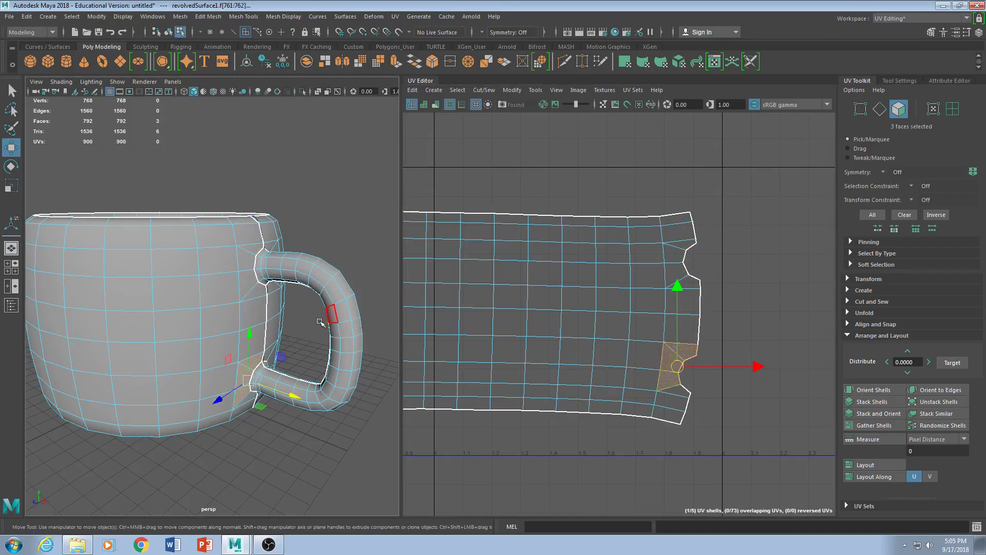
pyautogui.keyDown('alt'); pyautogui.moveTo(322, 322); pyautogui.dragTo(180, 241); pyautogui.keyUp('alt')
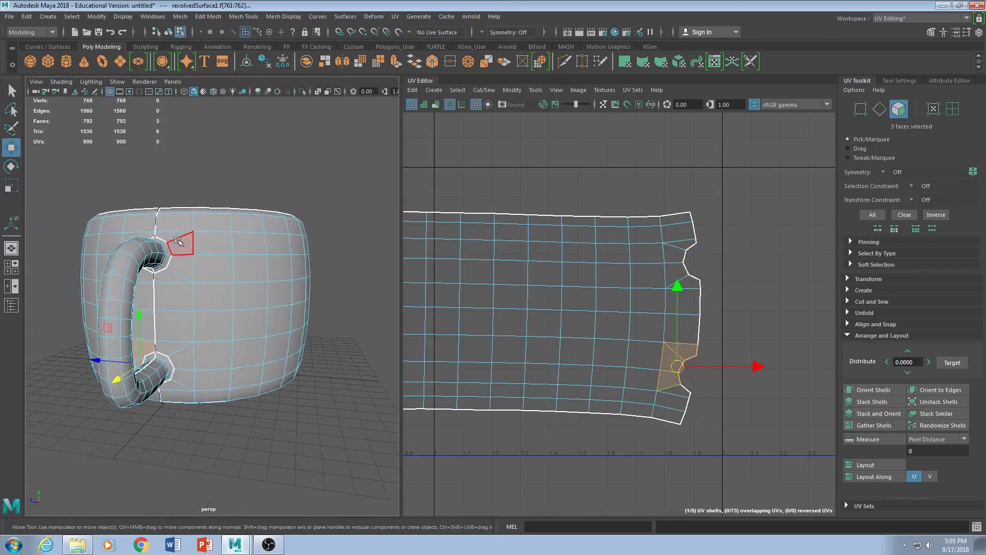
pyautogui.scroll(-5, 740, 328)
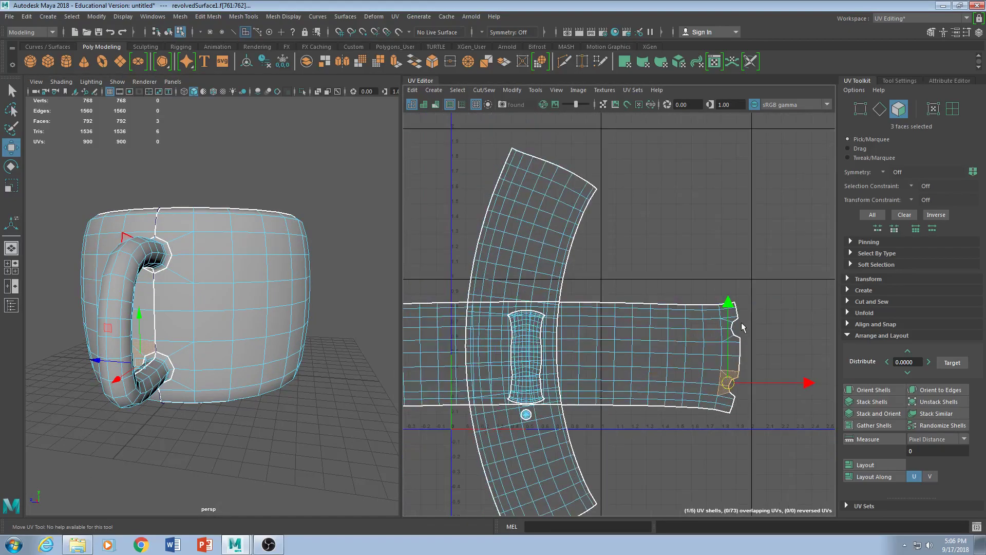
# - Pick a face on the outer body shell's rim edge, then select the whole shell to check its orientation against the mug
pyautogui.click(677, 306)
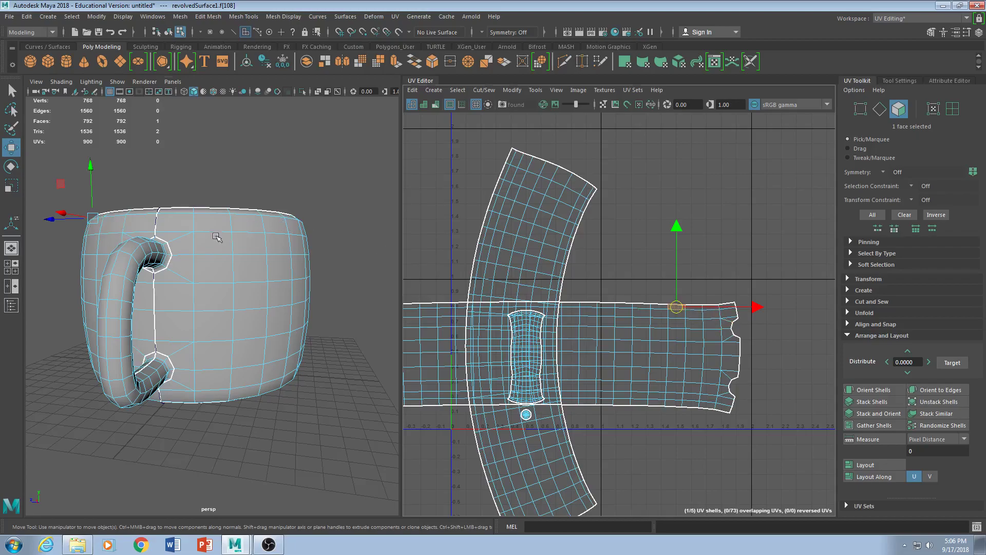
pyautogui.keyDown('alt'); pyautogui.moveTo(220, 235); pyautogui.dragTo(220, 248); pyautogui.keyUp('alt')
pyautogui.scroll(3, 220, 249)
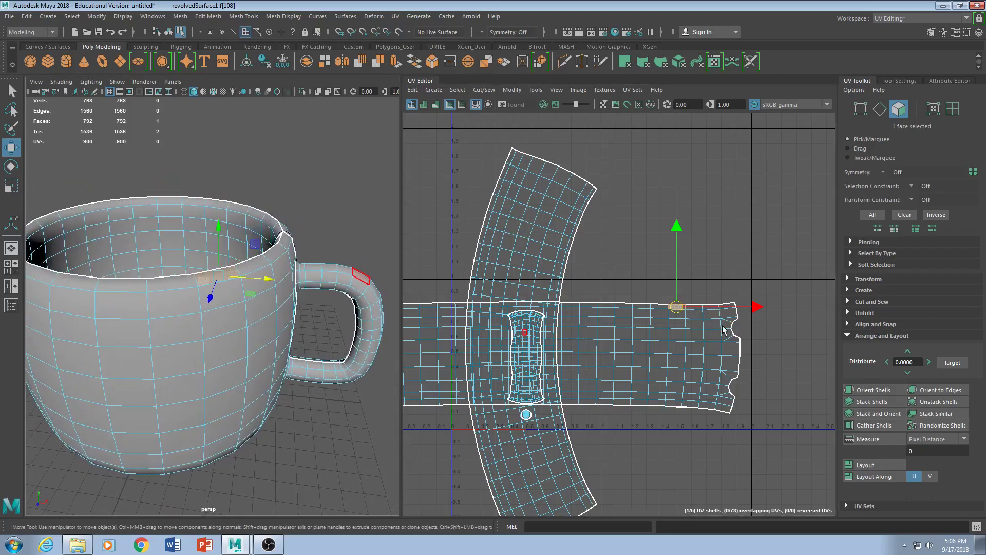
pyautogui.doubleClick(628, 308)
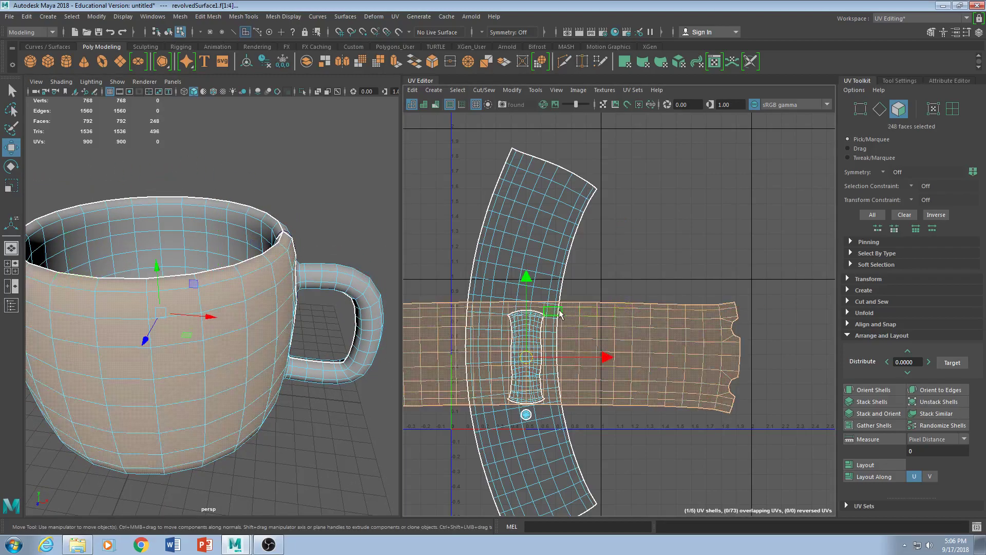
# - Try rotating the outer body shell in the UV layout, then undo the rotation
pyautogui.scroll(-2, 562, 306)
pyautogui.press('e')
pyautogui.moveTo(548, 283); pyautogui.dragTo(547, 361)
pyautogui.hotkey('ctrl', 'z')
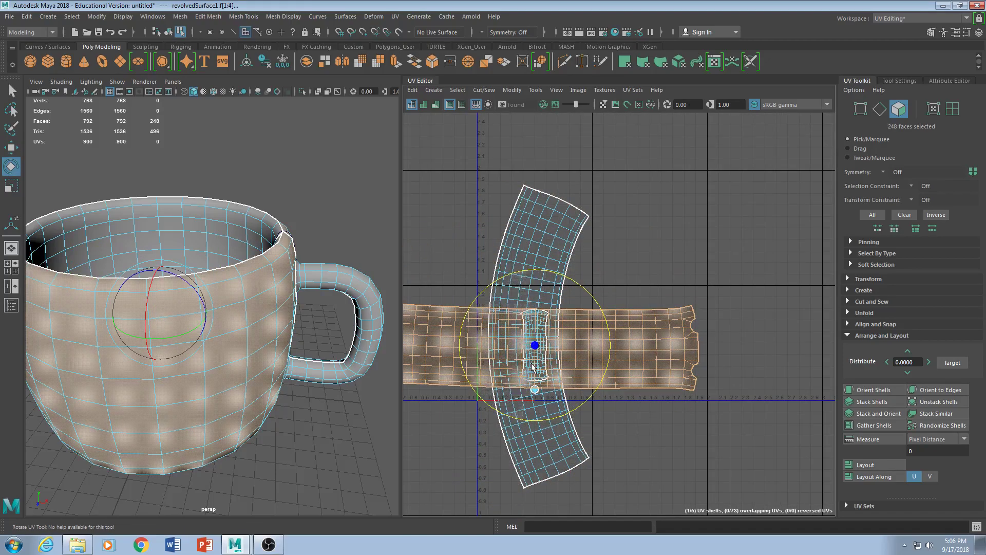
pyautogui.keyDown('alt'); pyautogui.moveTo(589, 352); pyautogui.dragTo(618, 341, button='middle'); pyautogui.keyUp('alt')
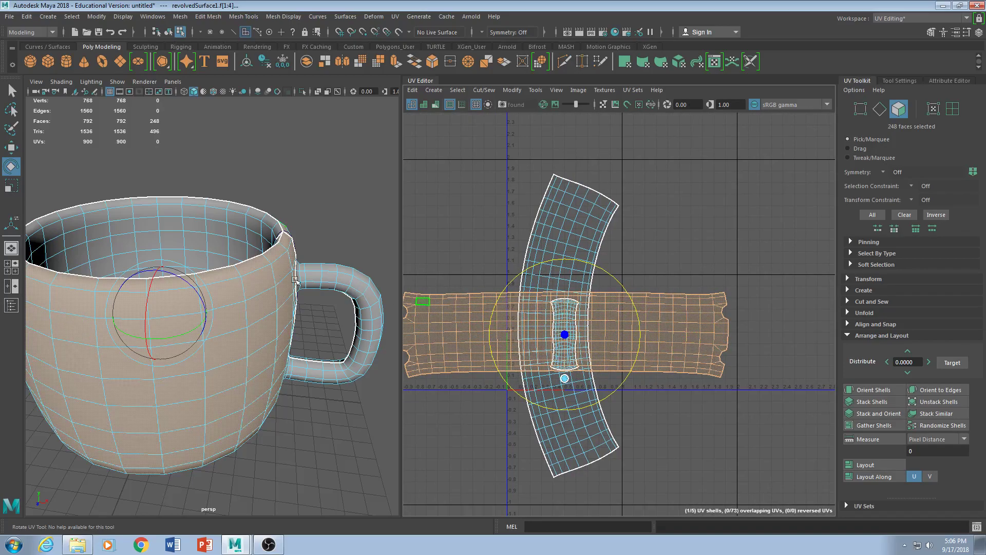
# - Pick single faces on the inner wall shell to check which part of the mug's interior each one covers
pyautogui.click(221, 275)
pyautogui.click(561, 224)
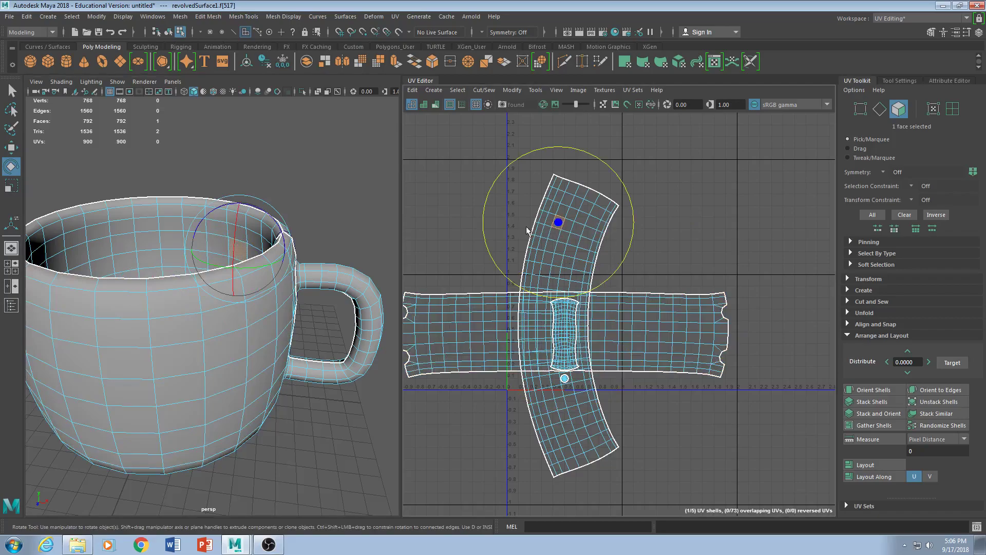
pyautogui.click(609, 222)
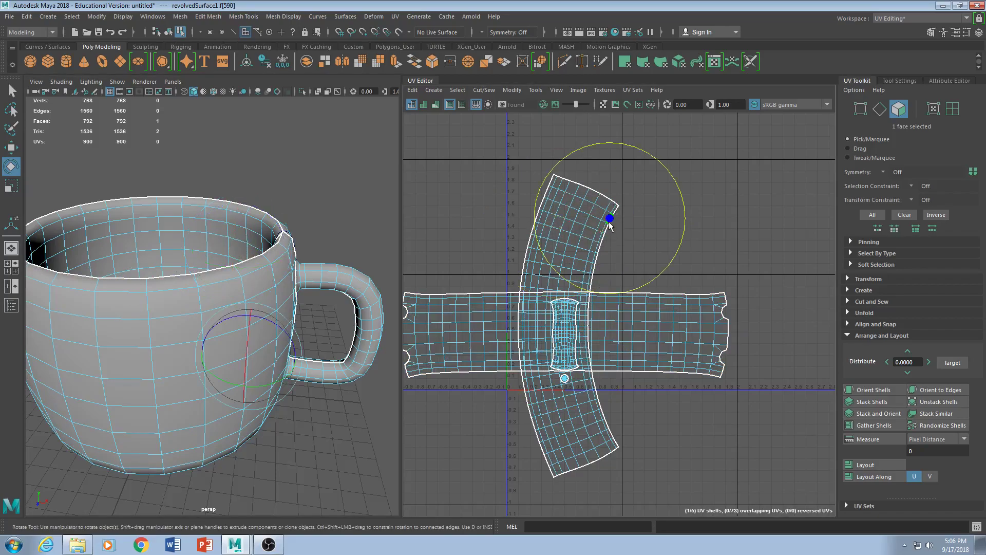
pyautogui.keyDown('alt'); pyautogui.moveTo(286, 231); pyautogui.dragTo(212, 313); pyautogui.keyUp('alt')
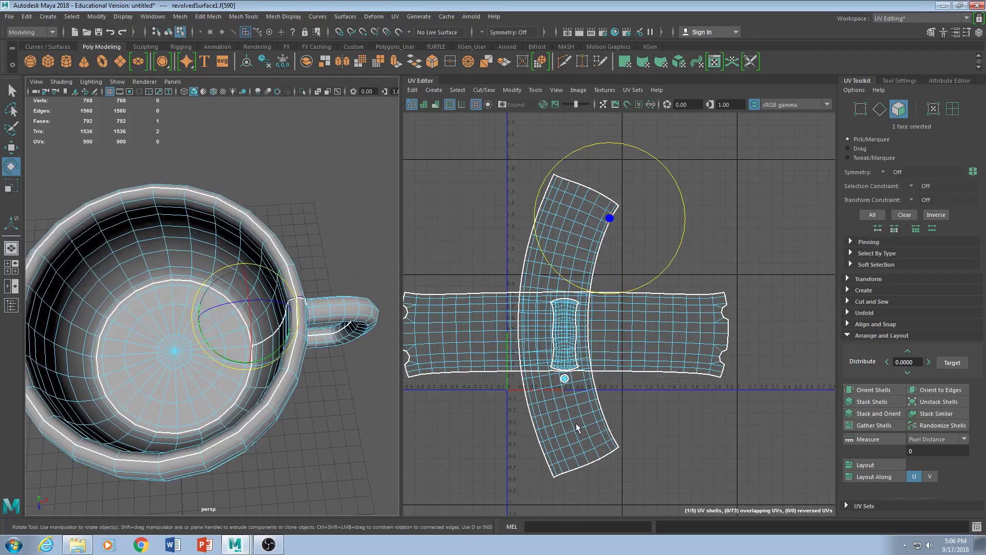
# - Select the inner wall shell, rotate it to lie horizontally, and orient it to the nearest axis
pyautogui.doubleClick(575, 423)
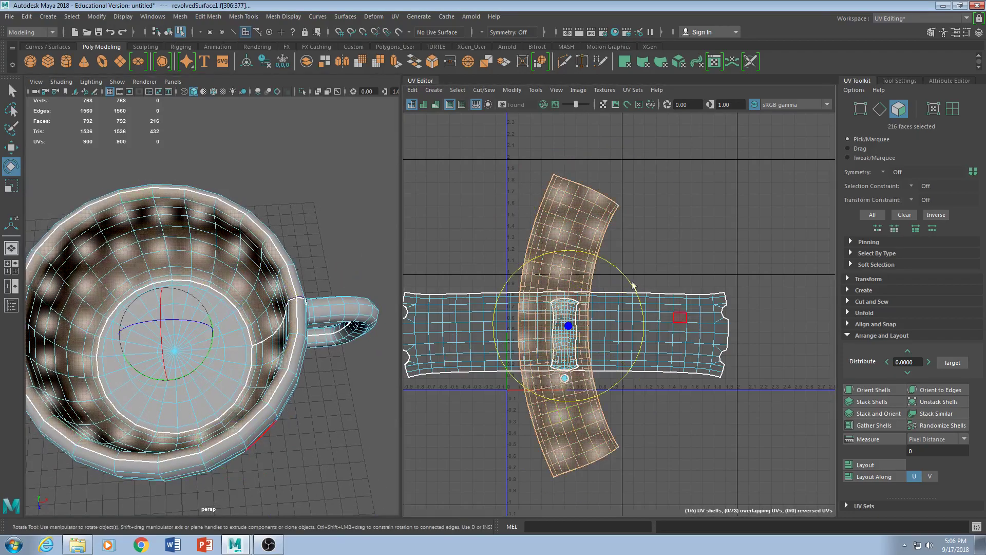
pyautogui.moveTo(588, 254); pyautogui.dragTo(622, 340)
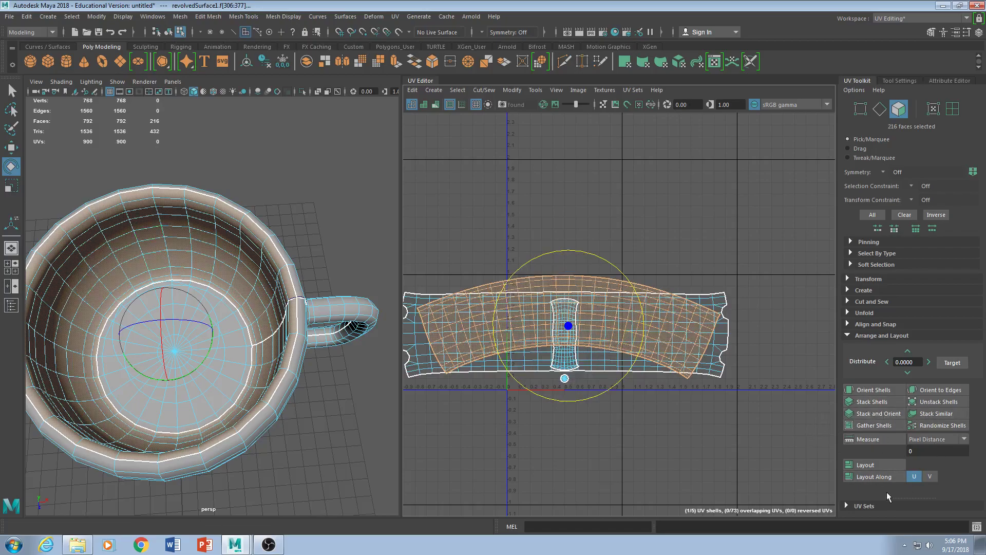
pyautogui.click(868, 390)
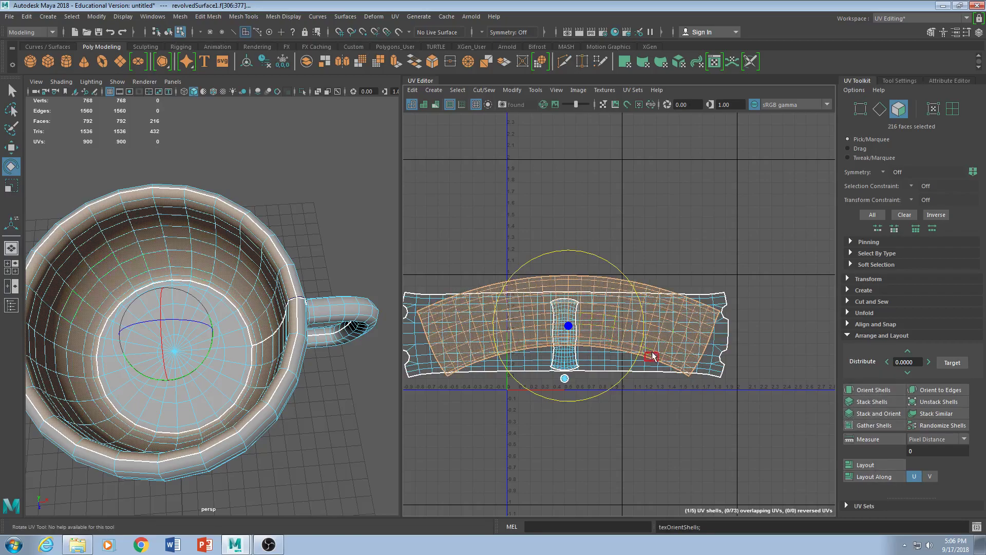
# - Move the inner wall shell vertically so it sits clear below the outer body shell
pyautogui.press('w')
pyautogui.moveTo(568, 247); pyautogui.dragTo(574, 362)
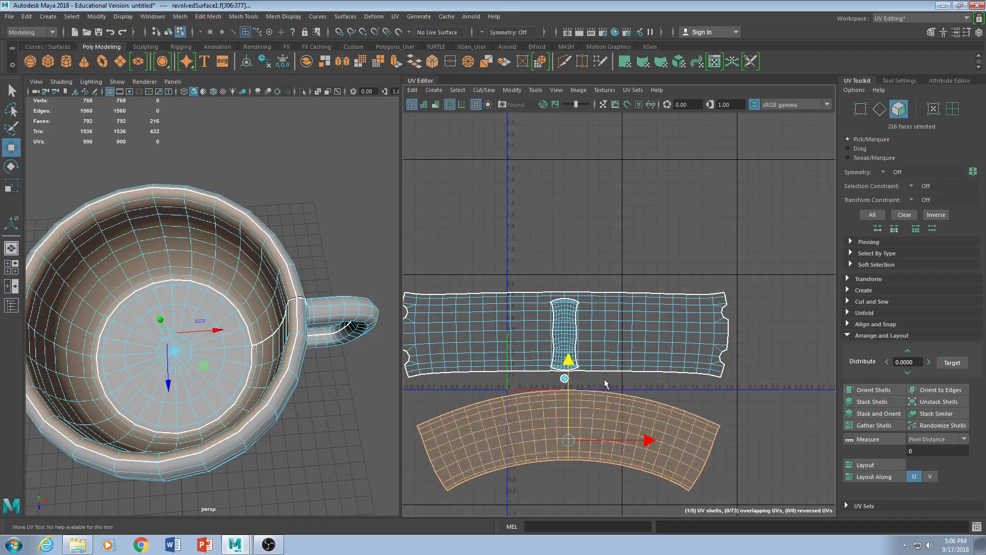
pyautogui.scroll(3, 606, 379)
# - Select all the mug's UV shells and lay them out automatically within the 0 to 1 UV space
pyautogui.scroll(-4, 536, 374)
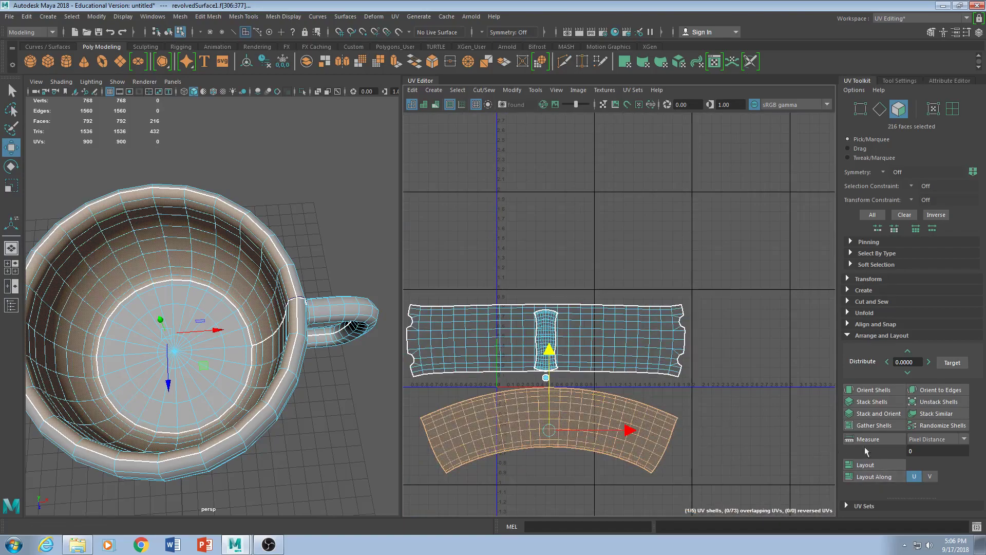
pyautogui.moveTo(739, 483); pyautogui.dragTo(431, 263)
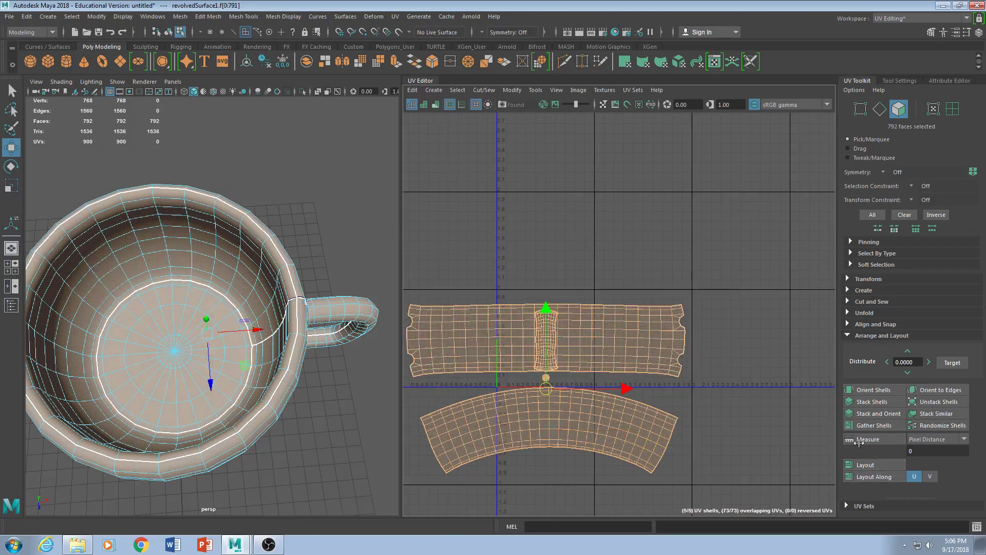
pyautogui.click(873, 463)
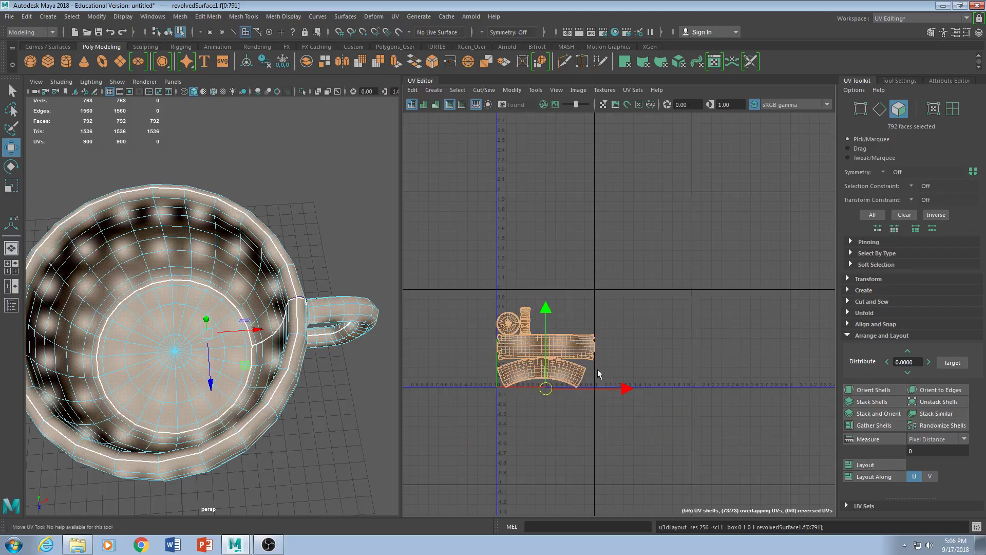
# - Examine the packed shells against the borders and origin corner of the 0 to 1 UV square
pyautogui.scroll(4, 514, 321)
pyautogui.keyDown('alt'); pyautogui.moveTo(657, 461); pyautogui.dragTo(632, 371, button='middle'); pyautogui.keyUp('alt')
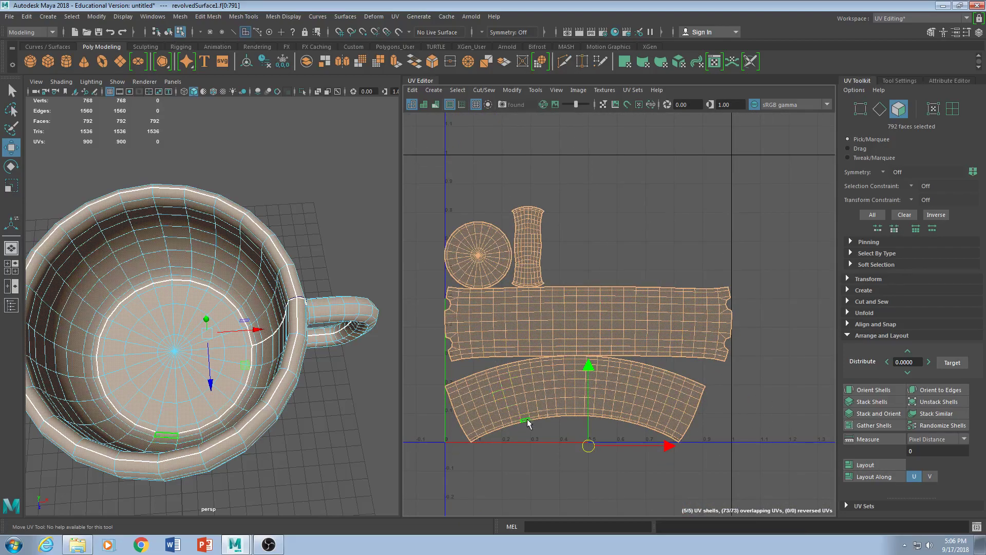
pyautogui.scroll(-2, 497, 406)
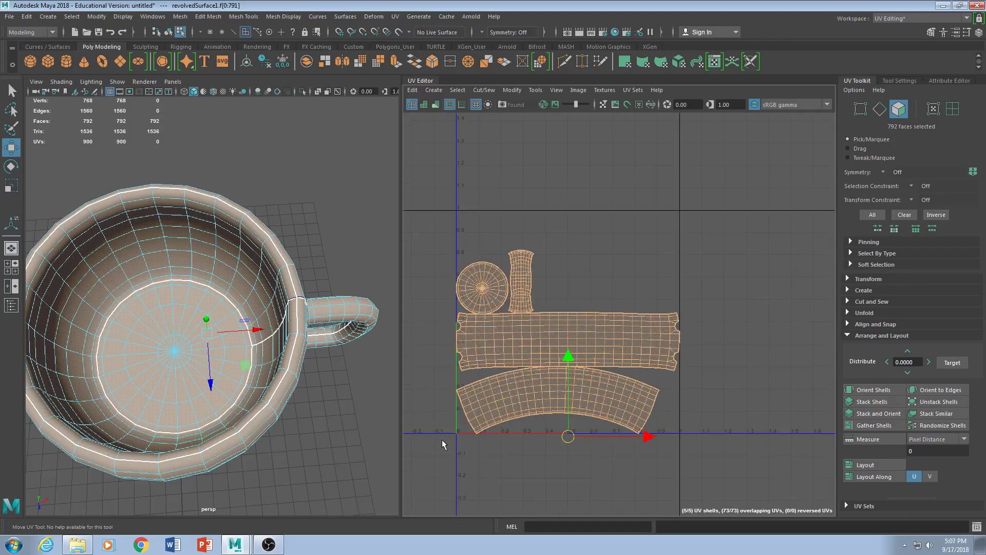
pyautogui.scroll(5, 457, 433)
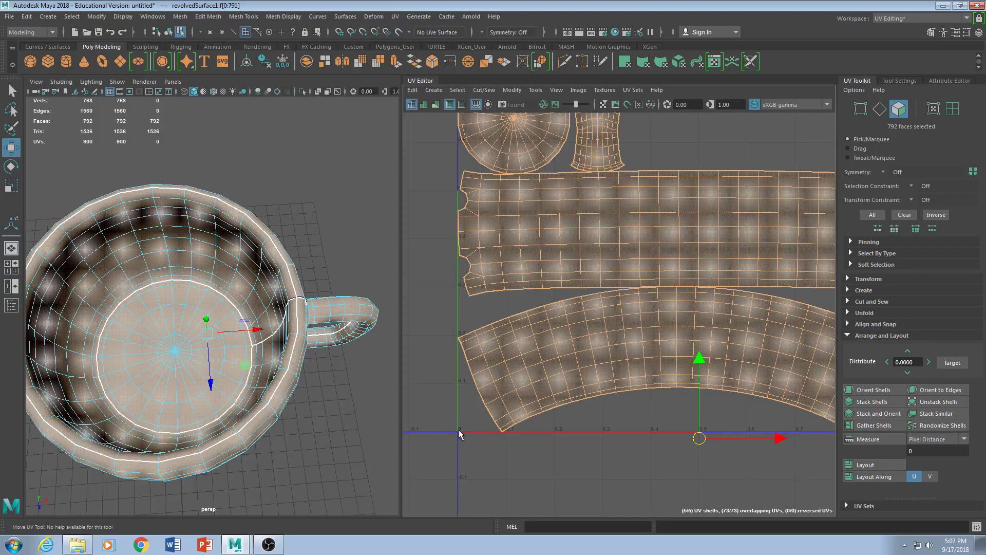
pyautogui.scroll(3, 458, 434)
pyautogui.scroll(-5, 459, 430)
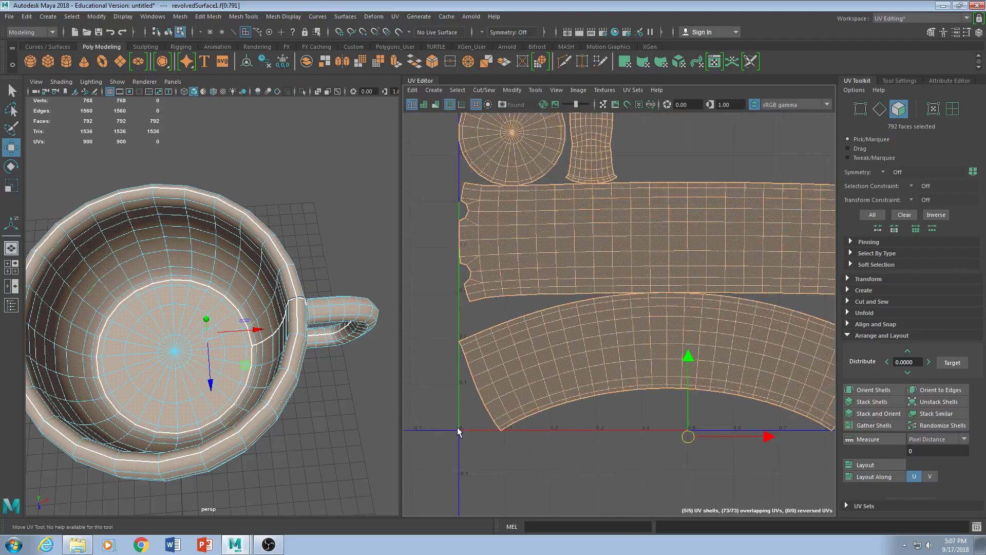
pyautogui.scroll(-2, 697, 433)
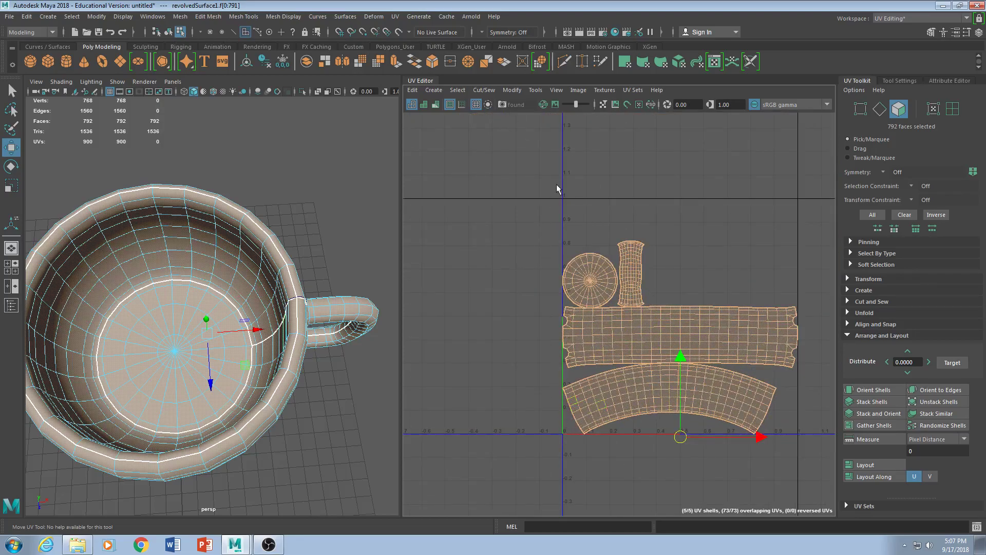
pyautogui.keyDown('alt'); pyautogui.moveTo(597, 418); pyautogui.dragTo(547, 409, button='middle'); pyautogui.keyUp('alt')
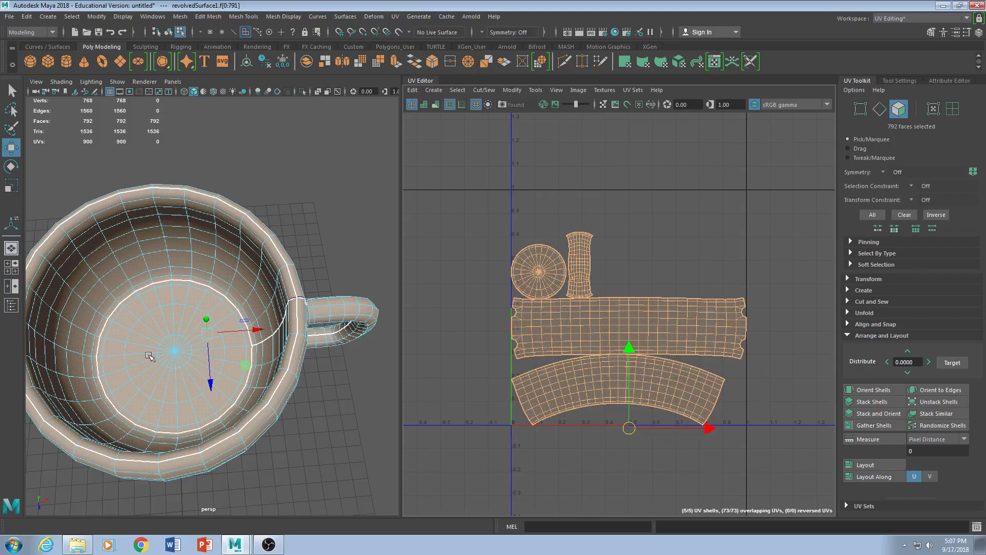
# - Open the options for laying out UVs and reset all their settings to the defaults
pyautogui.keyDown('alt'); pyautogui.moveTo(607, 361); pyautogui.dragTo(535, 310, button='middle'); pyautogui.keyUp('alt')
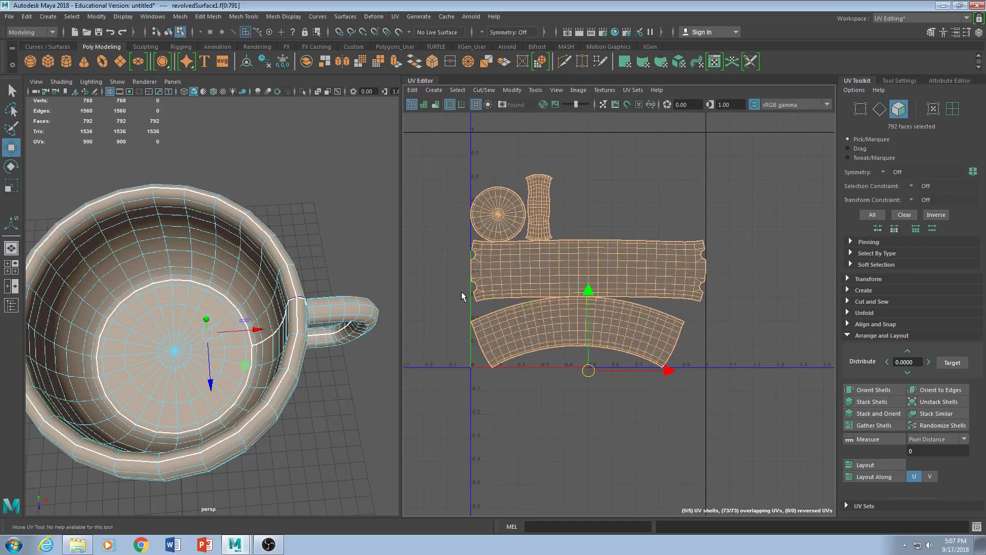
pyautogui.keyDown('alt'); pyautogui.moveTo(506, 275); pyautogui.dragTo(529, 310, button='middle'); pyautogui.keyUp('alt')
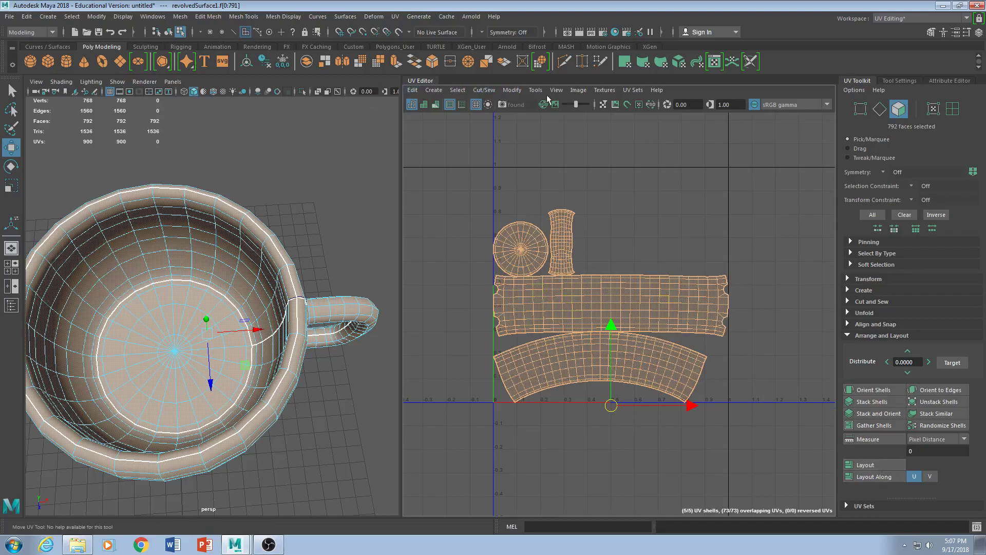
pyautogui.click(512, 90)
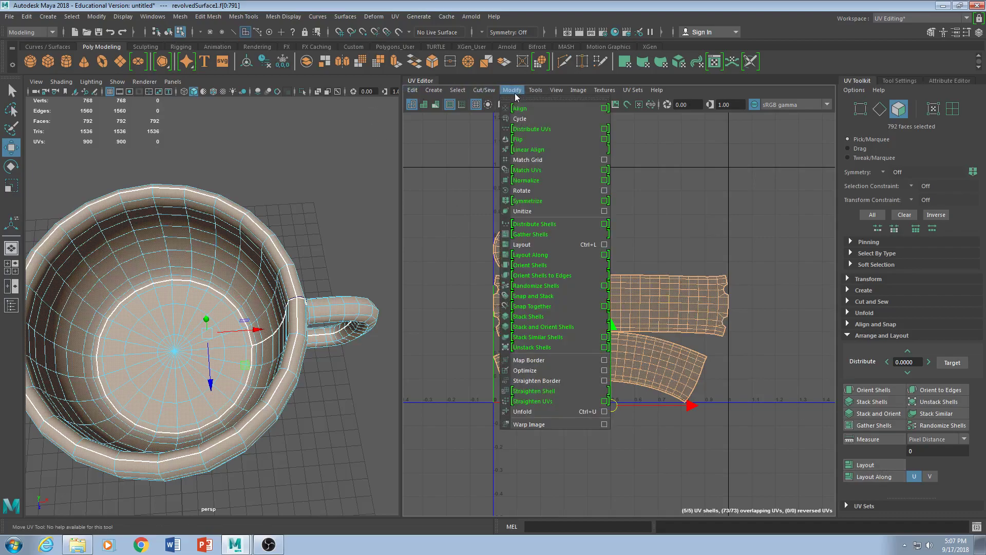
pyautogui.click(604, 244)
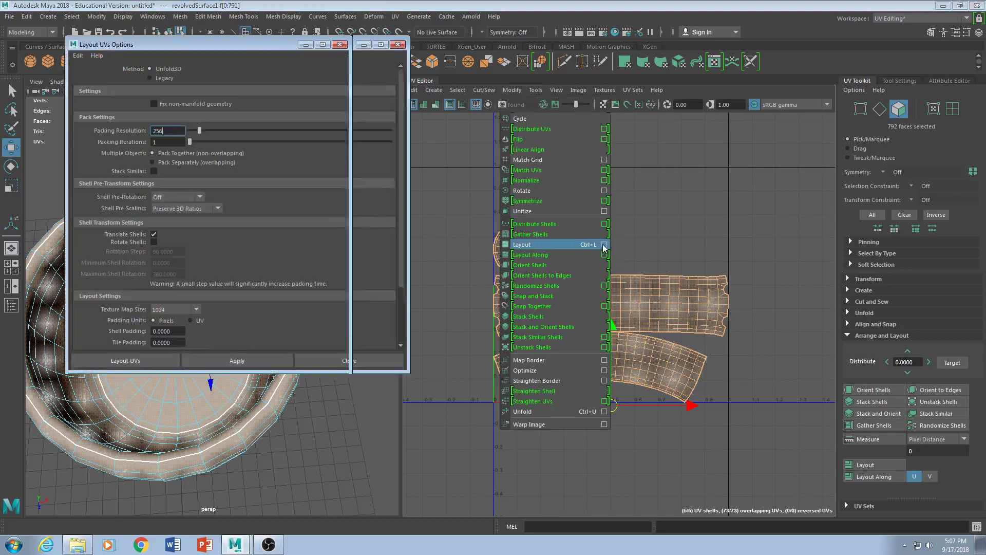
pyautogui.click(216, 209)
pyautogui.click(191, 231)
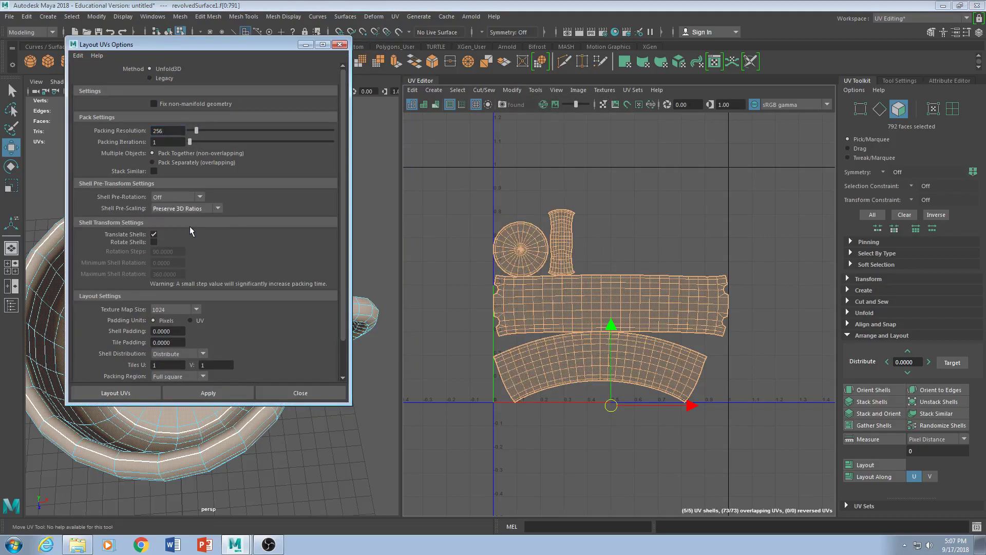
pyautogui.click(77, 56)
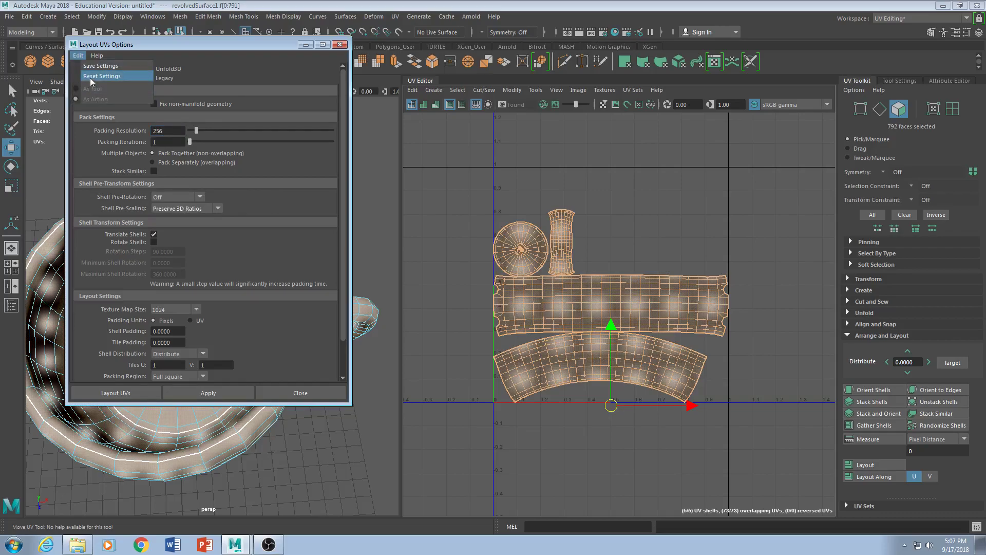
pyautogui.click(92, 80)
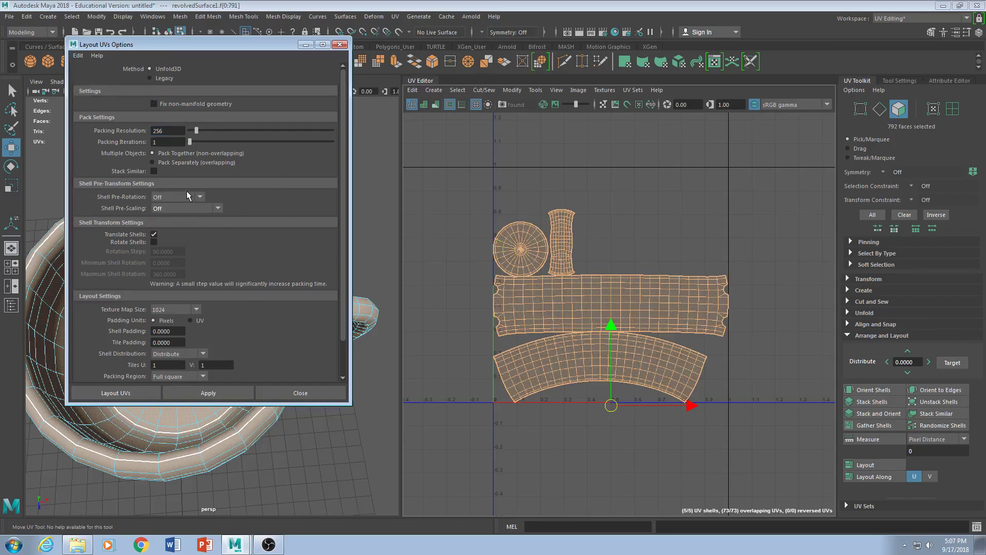
# - Undo the automatic layout of the mug's UV shells
pyautogui.hotkey('ctrl', 'z')
pyautogui.hotkey('ctrl', 'z')
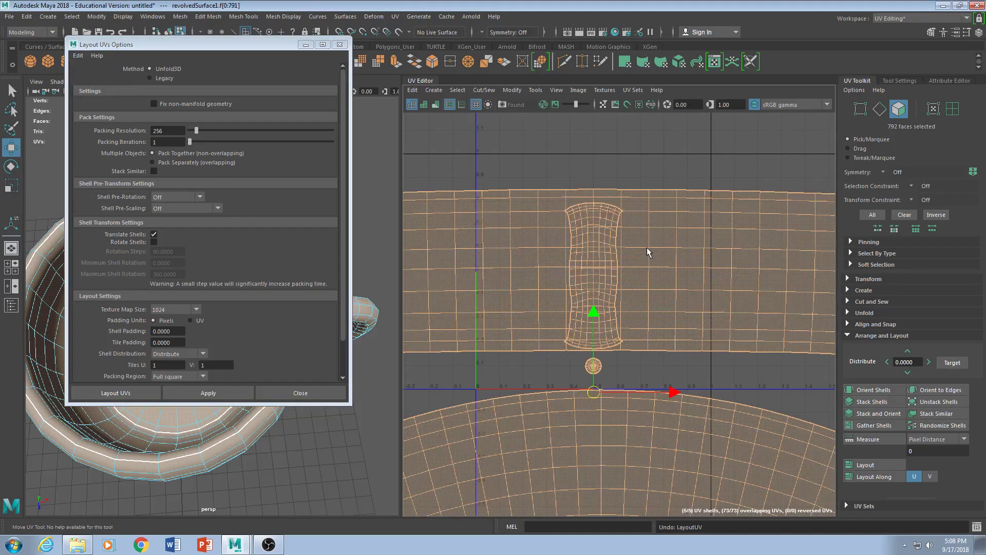
pyautogui.scroll(-3, 648, 251)
pyautogui.scroll(-2, 649, 252)
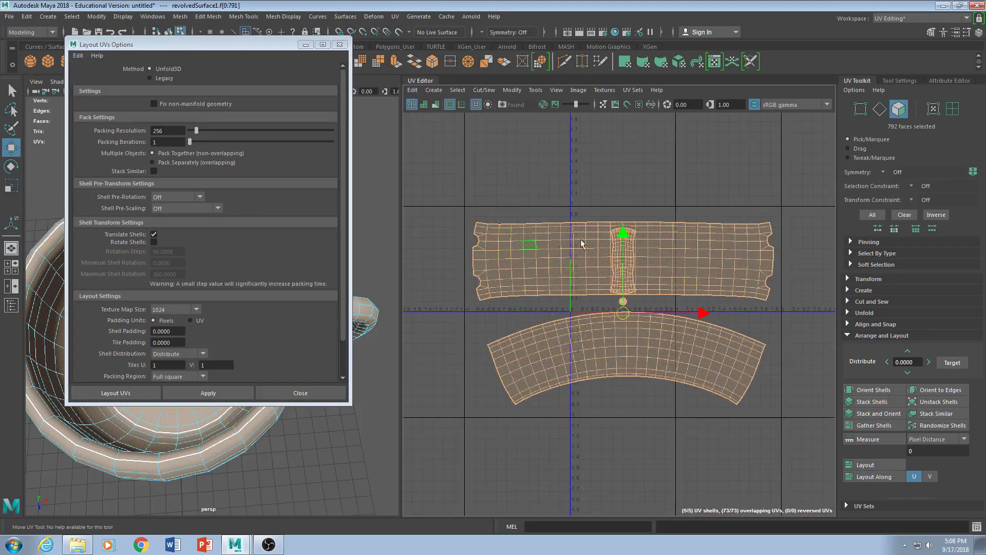
pyautogui.scroll(3, 633, 291)
pyautogui.scroll(-2, 631, 289)
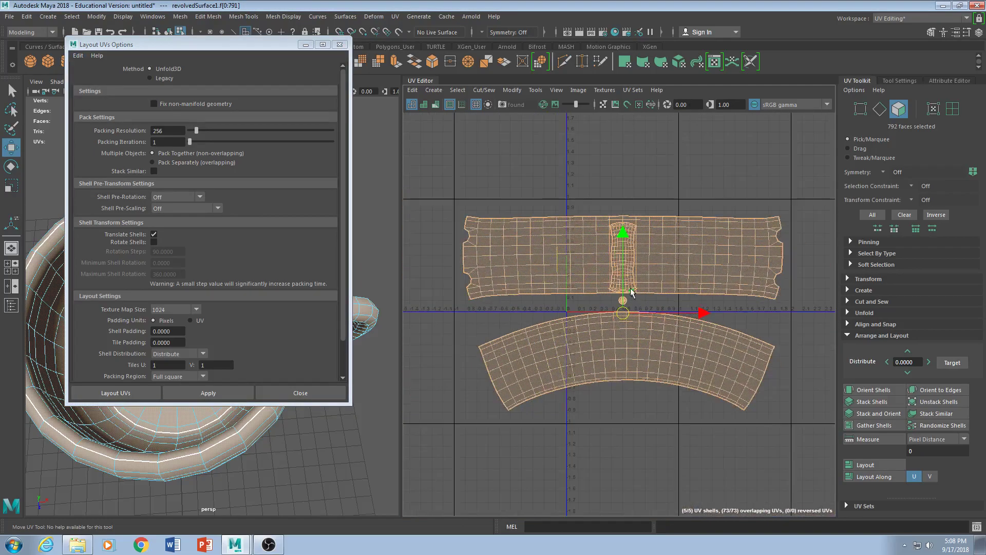
# - Move the Layout UVs Options window clear of the shells and widen the UV Editor beside a side view of the mug
pyautogui.moveTo(266, 48); pyautogui.dragTo(497, 95)
pyautogui.keyDown('alt'); pyautogui.moveTo(252, 303); pyautogui.dragTo(235, 226); pyautogui.keyUp('alt')
pyautogui.moveTo(413, 91); pyautogui.dragTo(493, 434)
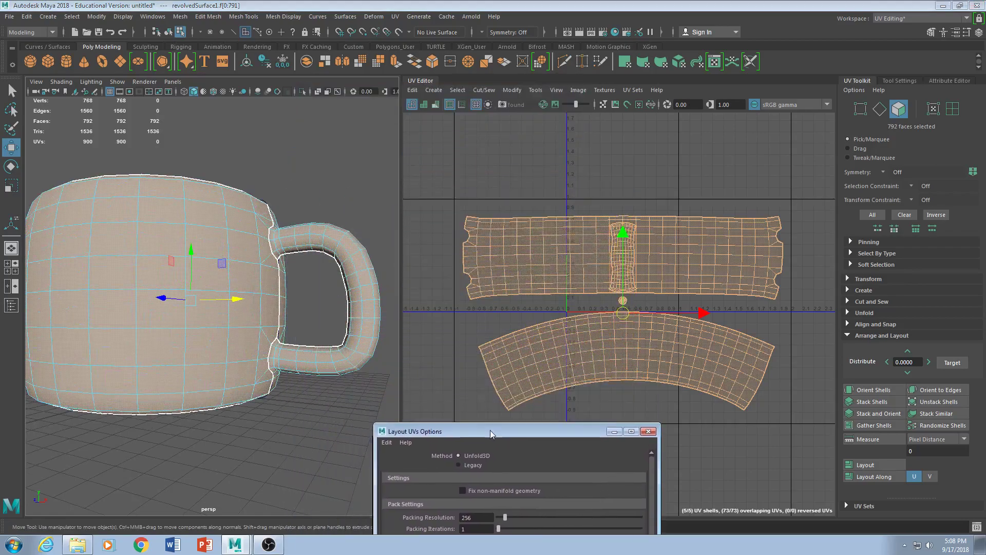
pyautogui.click(605, 106)
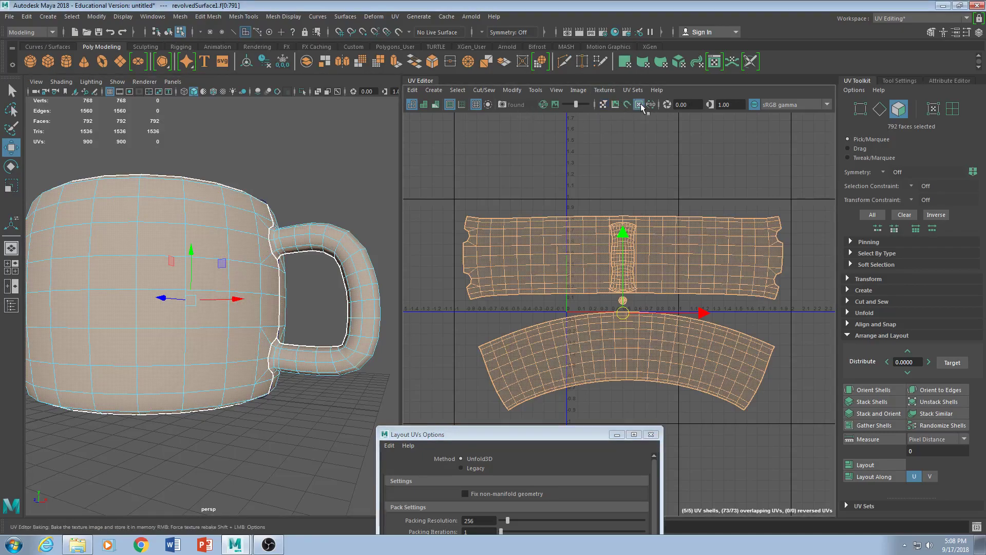
pyautogui.moveTo(402, 139); pyautogui.dragTo(366, 142)
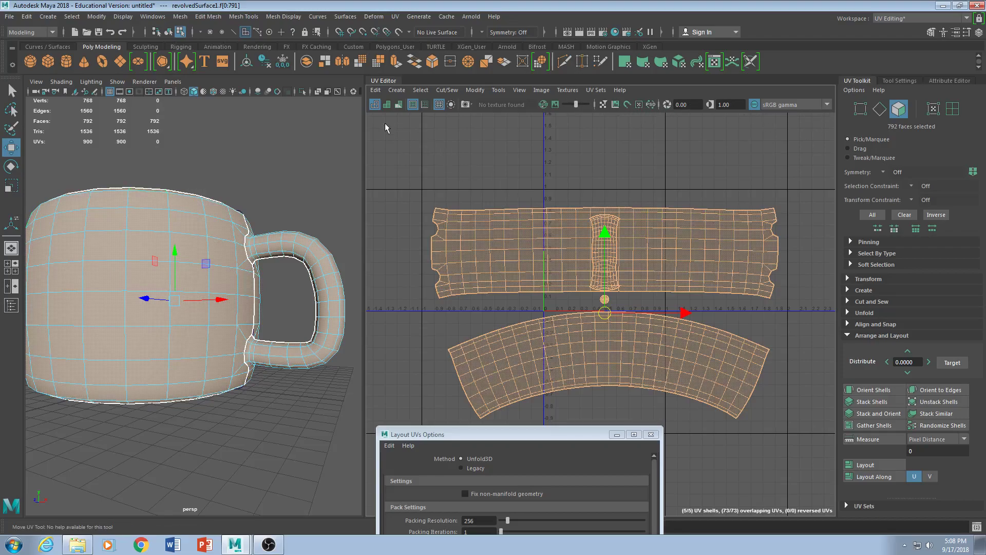
pyautogui.moveTo(367, 126); pyautogui.dragTo(307, 132)
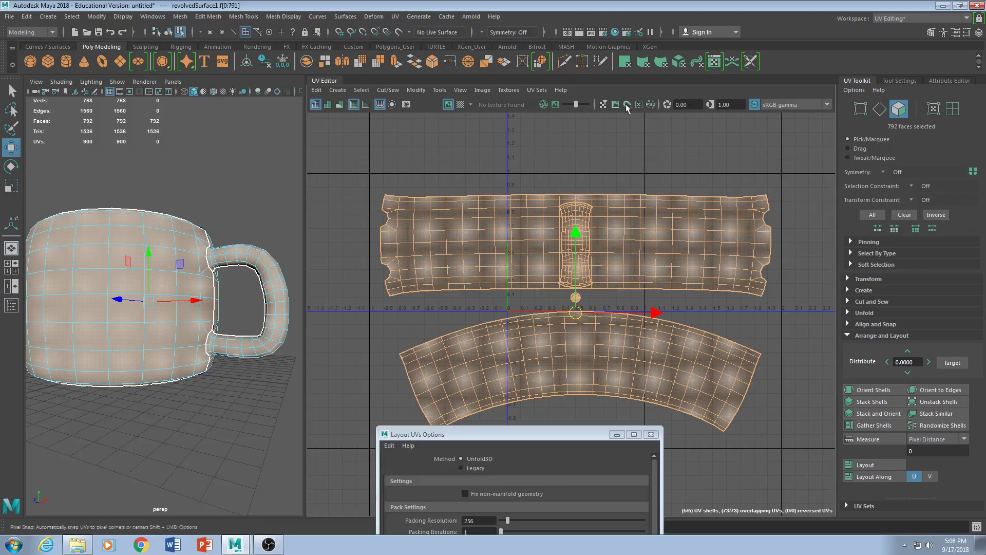
# - Turn on unfiltered image display and show the checker map on the mug and its UV shells
pyautogui.click(604, 104)
pyautogui.keyDown('alt'); pyautogui.moveTo(239, 217); pyautogui.dragTo(241, 230); pyautogui.keyUp('alt')
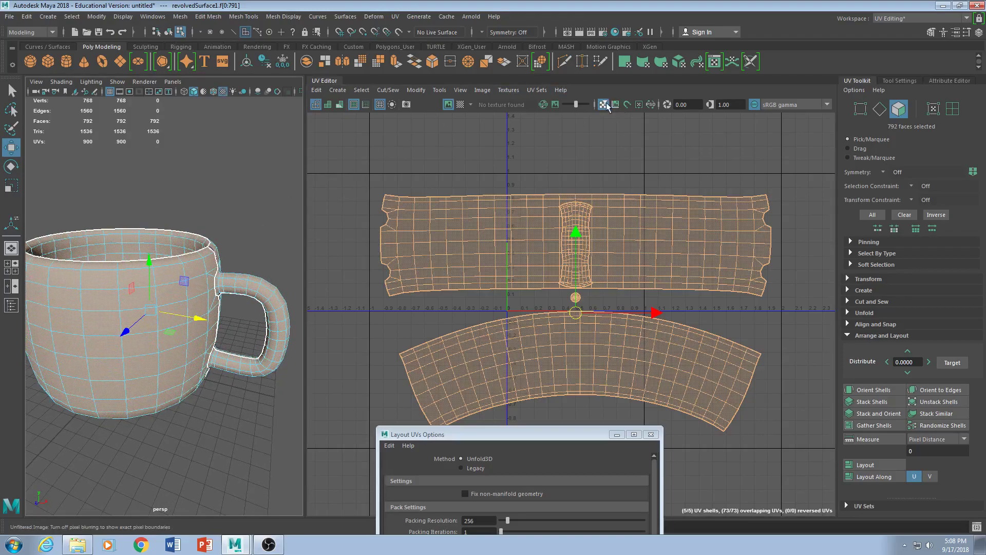
pyautogui.click(460, 105)
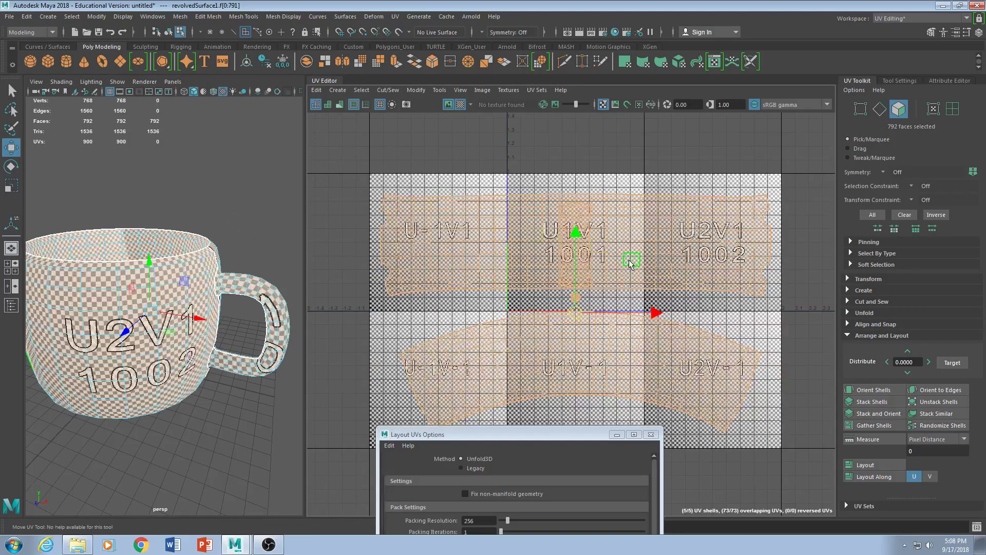
# - Examine the checker sizes on the mug's circular bottom, inner wall and outer body for differences in scale
pyautogui.keyDown('alt'); pyautogui.moveTo(203, 286); pyautogui.dragTo(167, 288); pyautogui.keyUp('alt')
pyautogui.scroll(5, 170, 291)
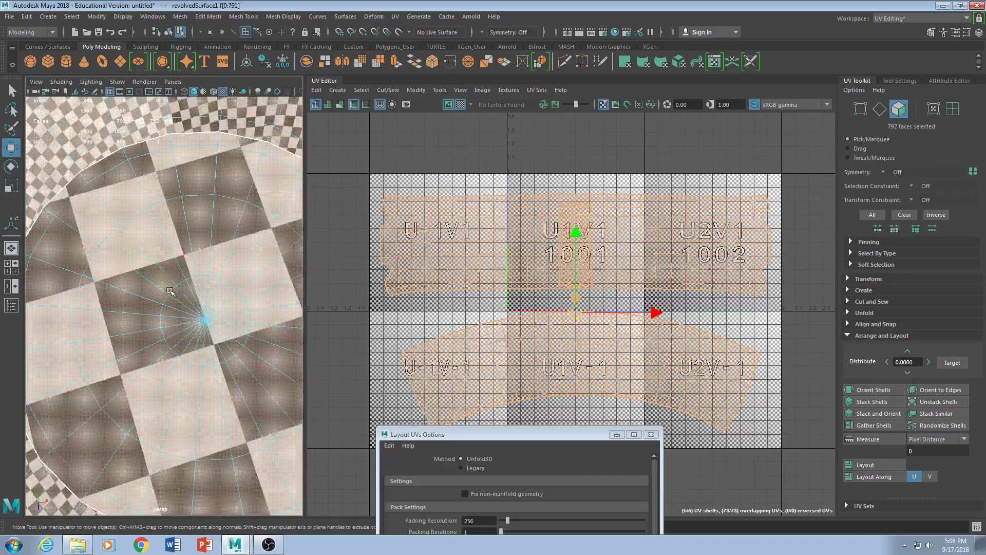
pyautogui.scroll(-5, 144, 234)
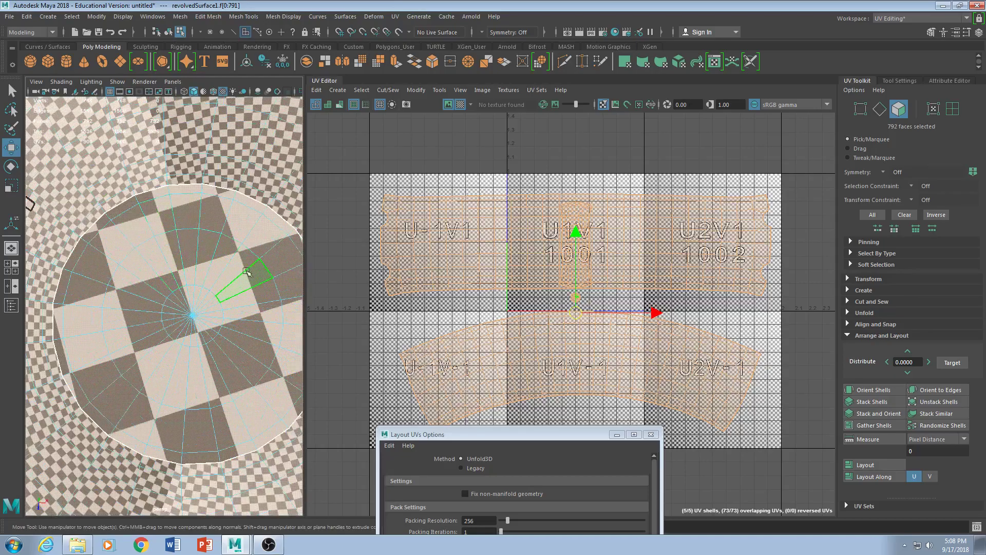
pyautogui.keyDown('alt'); pyautogui.moveTo(221, 229); pyautogui.dragTo(160, 246); pyautogui.keyUp('alt')
pyautogui.scroll(5, 160, 246)
pyautogui.scroll(-5, 160, 247)
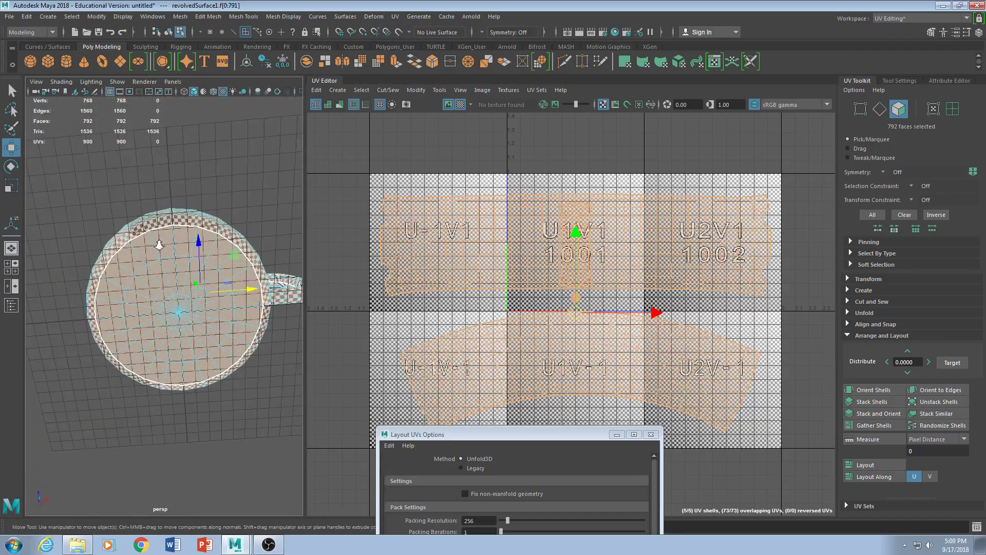
pyautogui.scroll(5, 160, 247)
pyautogui.scroll(-5, 159, 247)
pyautogui.moveTo(521, 435); pyautogui.dragTo(469, 399)
pyautogui.keyDown('alt'); pyautogui.moveTo(249, 236); pyautogui.dragTo(241, 196); pyautogui.keyUp('alt')
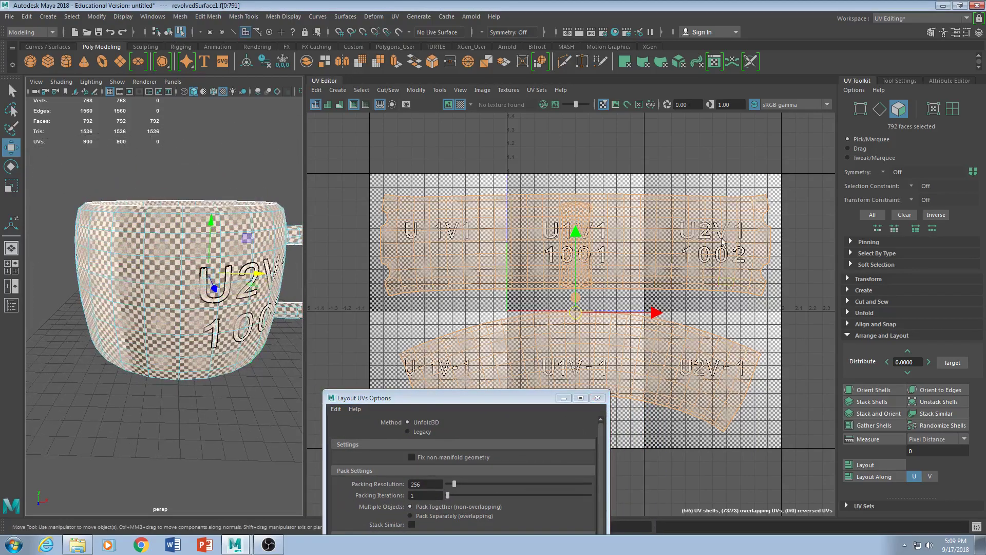
# - Hide the checker map and compare the proportions of the UV shells with the matching parts of the mug
pyautogui.click(460, 104)
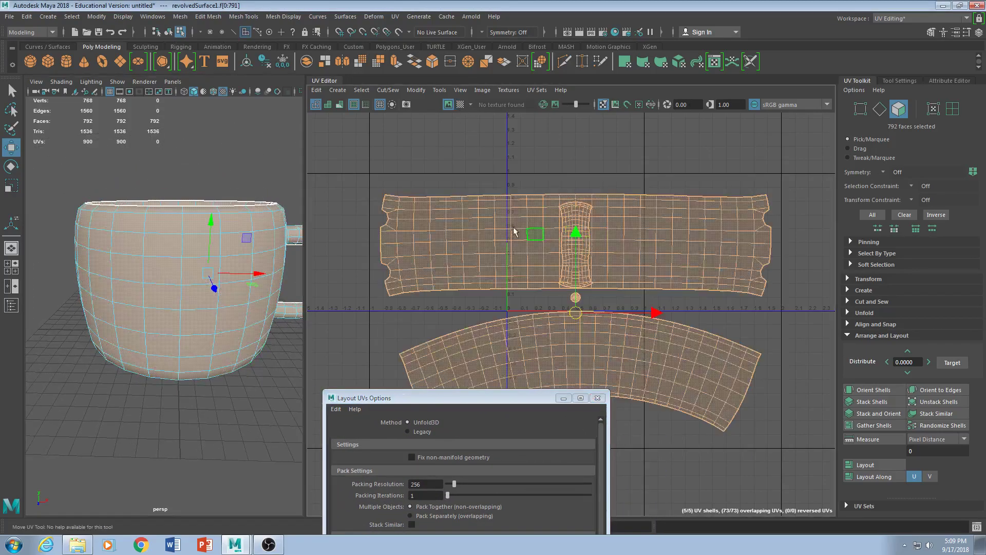
pyautogui.scroll(3, 557, 301)
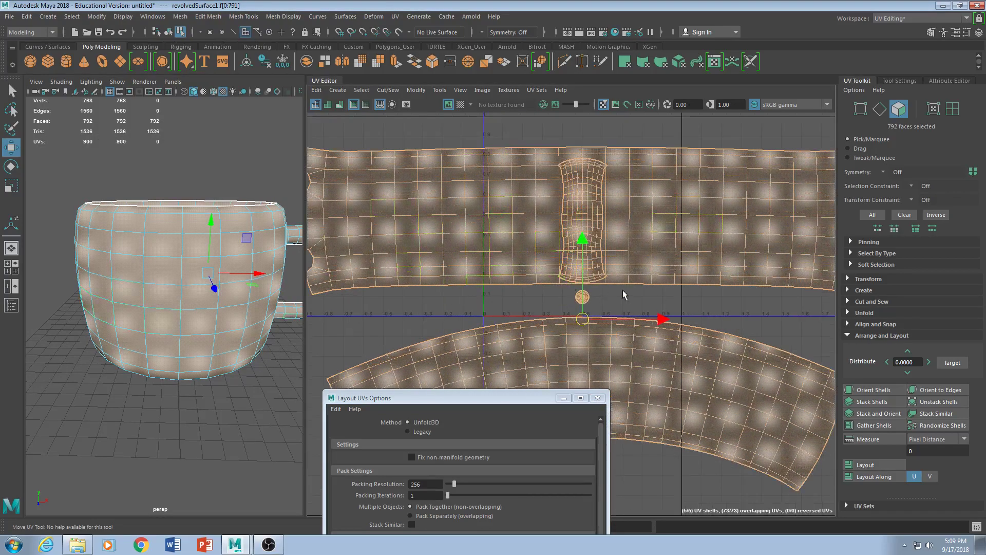
pyautogui.keyDown('alt'); pyautogui.moveTo(185, 207); pyautogui.dragTo(188, 143); pyautogui.keyUp('alt')
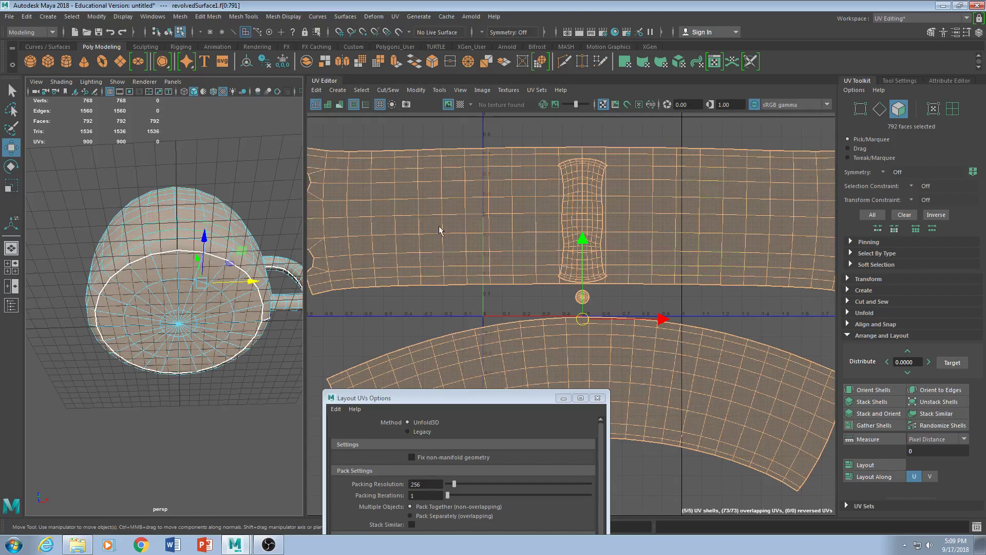
pyautogui.keyDown('alt'); pyautogui.moveTo(202, 234); pyautogui.dragTo(204, 309); pyautogui.keyUp('alt')
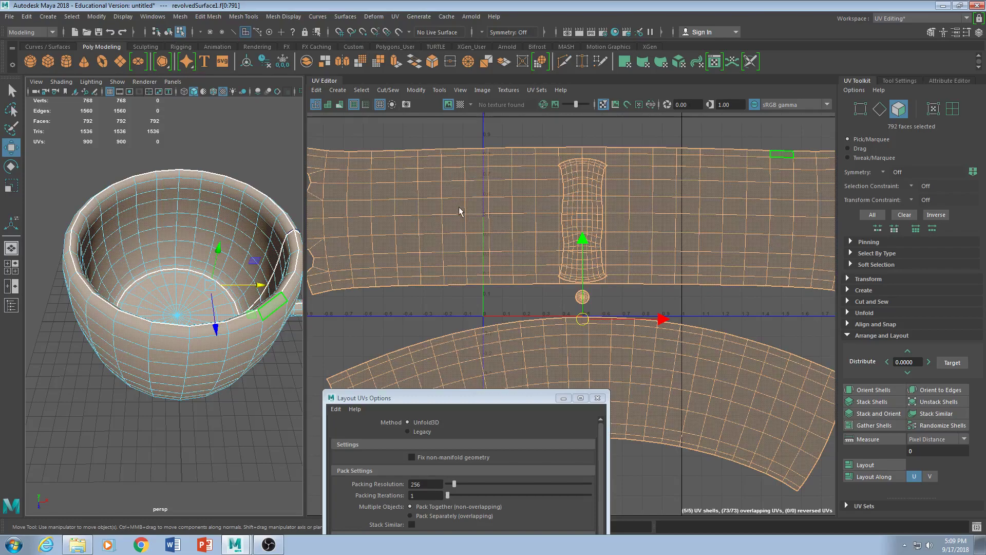
pyautogui.scroll(-2, 455, 198)
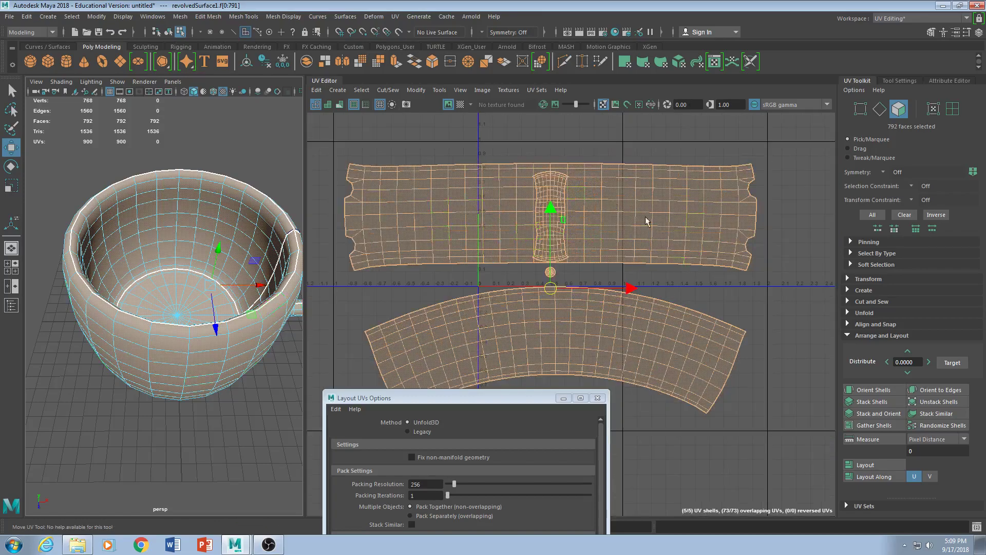
pyautogui.moveTo(711, 258)
pyautogui.keyDown('alt'); pyautogui.mouseDown(button='middle')
pyautogui.moveTo(709, 205)
pyautogui.moveTo(701, 243)
pyautogui.mouseUp(button='middle'); pyautogui.keyUp('alt')
pyautogui.scroll(-2, 710, 209)
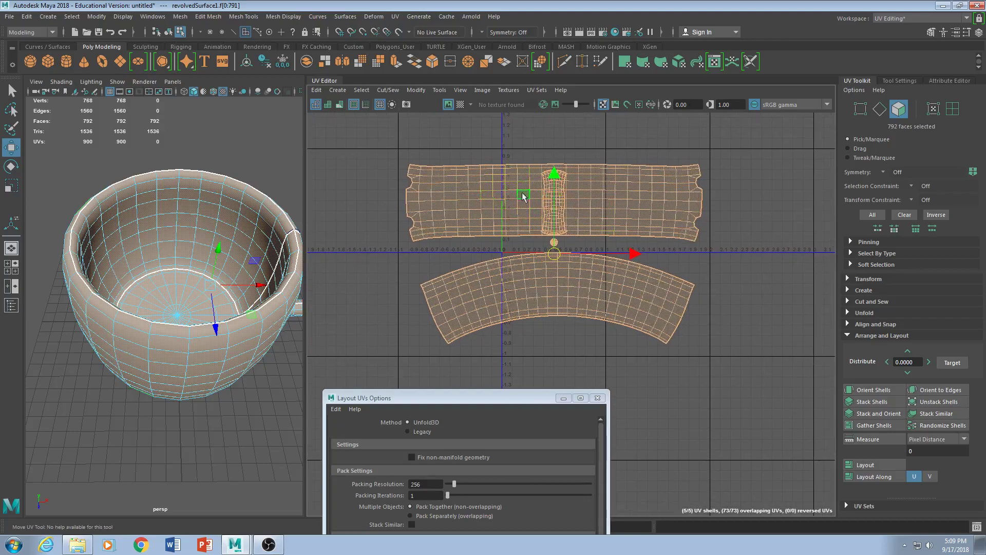
pyautogui.scroll(1, 566, 204)
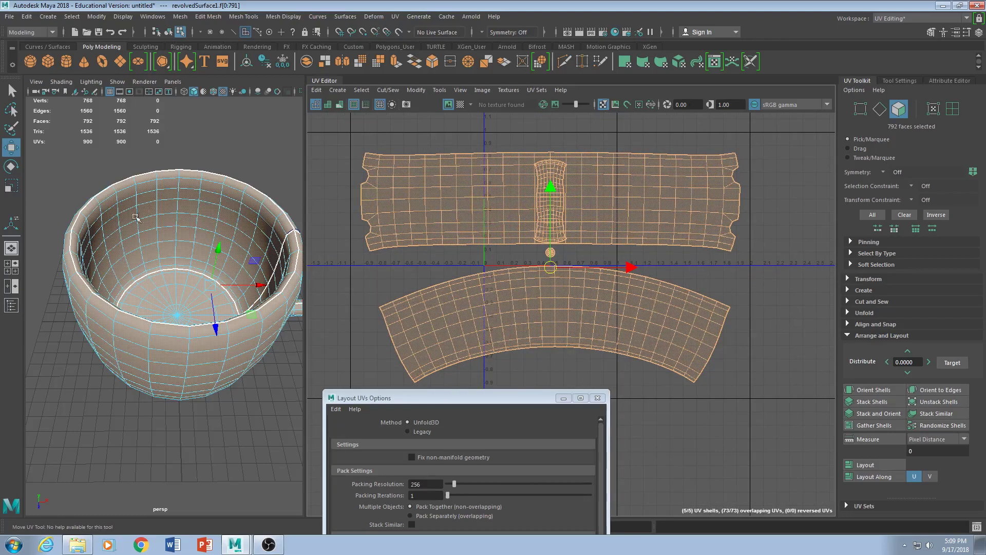
pyautogui.scroll(2, 551, 254)
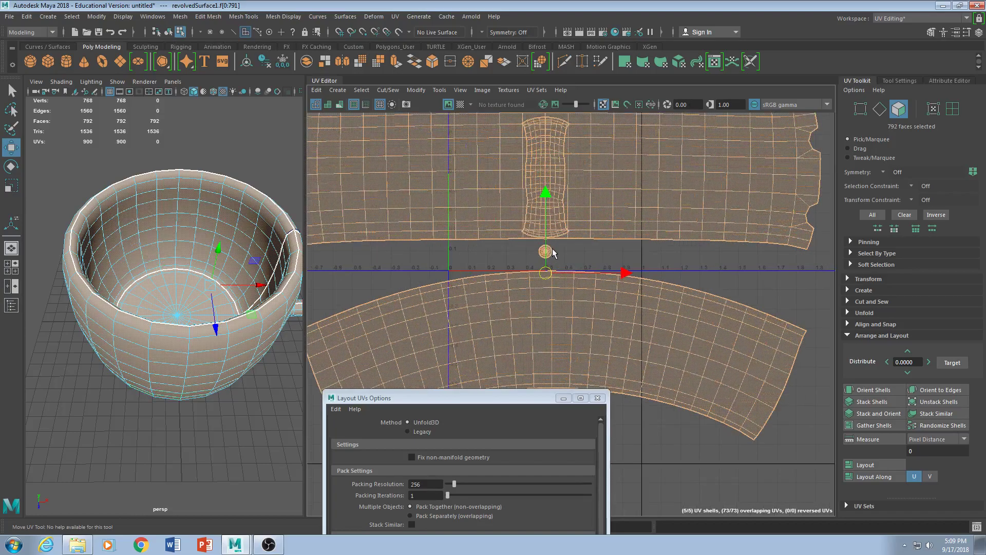
# - Select the small circular inner bottom shell, show the checker map, and scale the shell up uniformly towards the walls' checker density
pyautogui.click(546, 252)
pyautogui.click(547, 253)
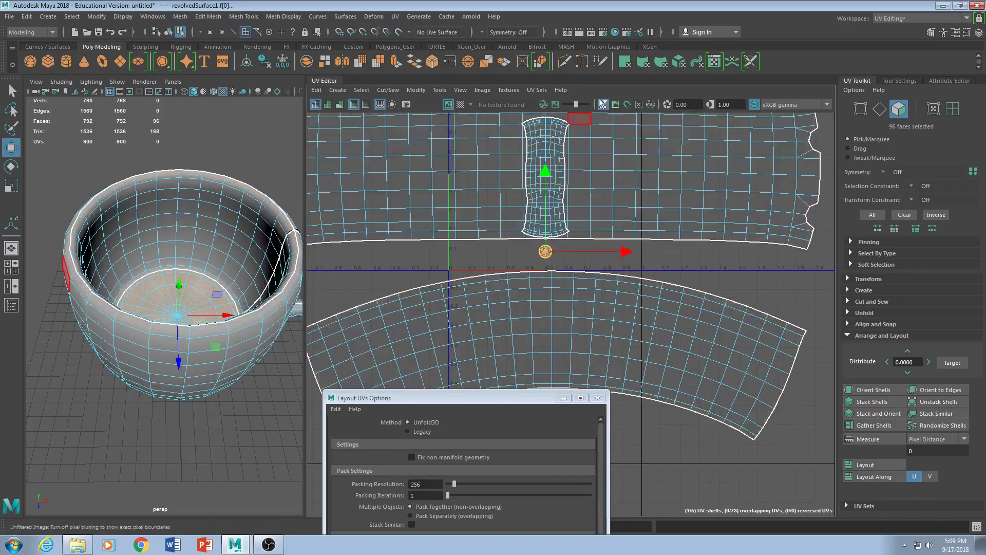
pyautogui.click(460, 105)
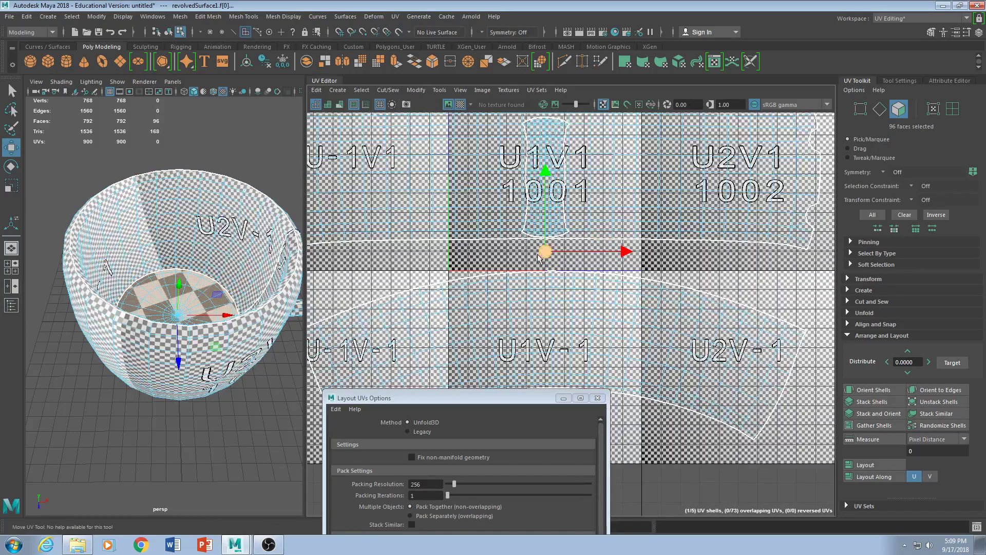
pyautogui.press('r')
pyautogui.moveTo(548, 256); pyautogui.dragTo(982, 6)
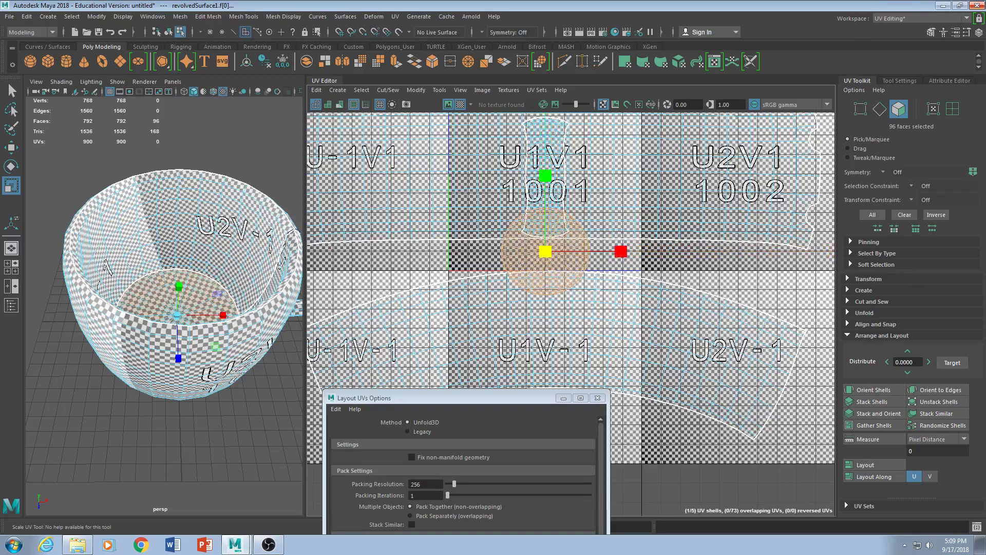
pyautogui.moveTo(546, 252); pyautogui.dragTo(603, 200)
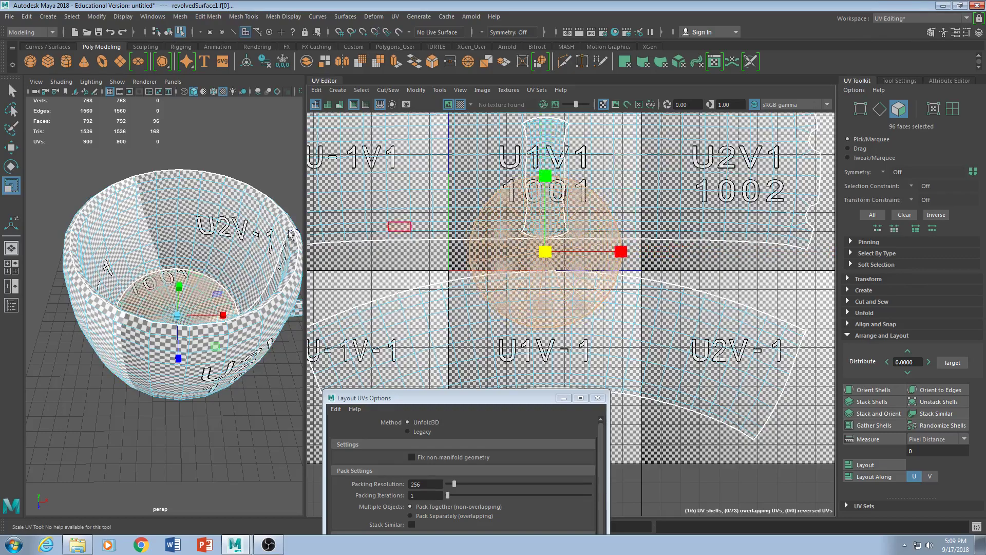
# - Compare the checker size on the mug's inner bottom with that on the surrounding wall and outer body
pyautogui.scroll(5, 162, 248)
pyautogui.keyDown('alt'); pyautogui.moveTo(184, 243); pyautogui.dragTo(188, 241); pyautogui.keyUp('alt')
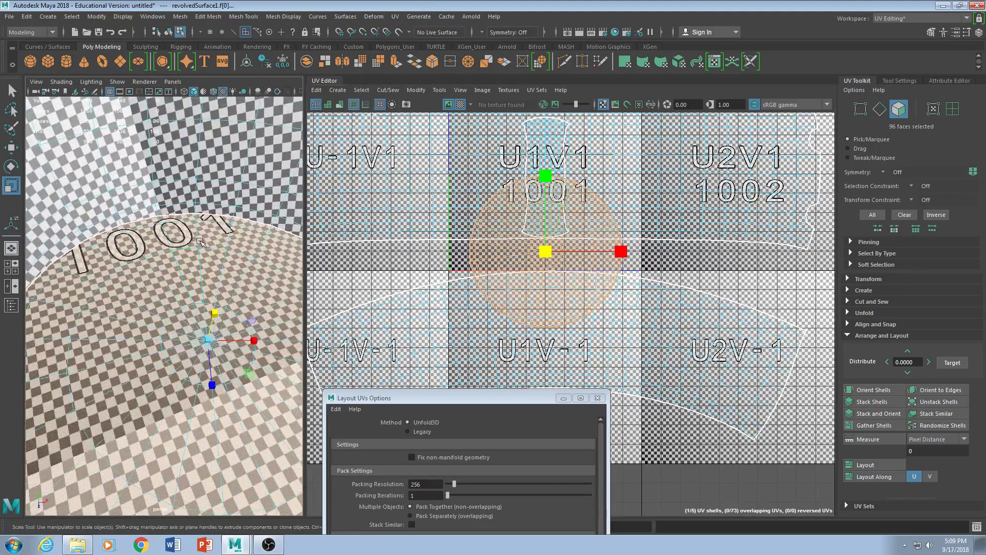
pyautogui.scroll(-3, 200, 242)
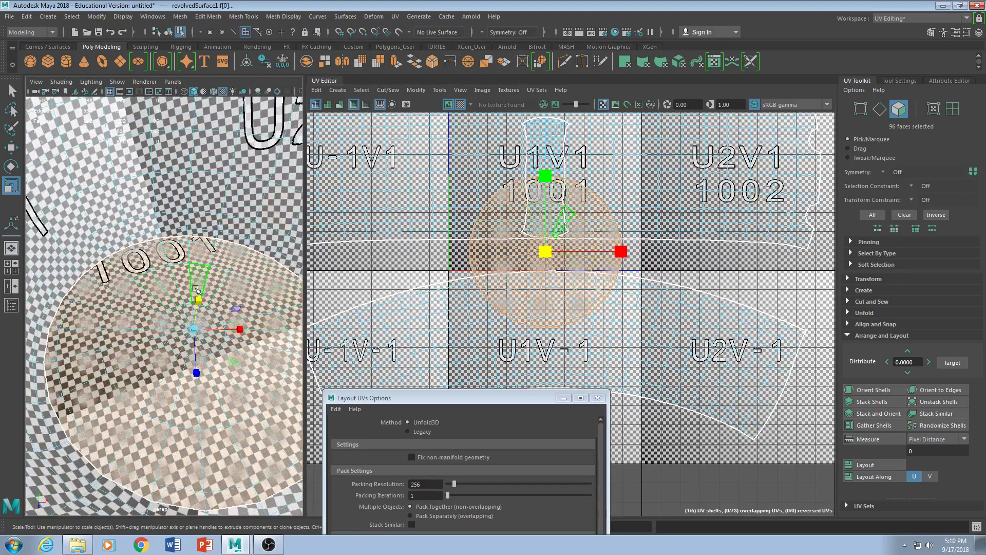
pyautogui.scroll(-8, 209, 271)
pyautogui.scroll(4, 208, 275)
pyautogui.keyDown('alt'); pyautogui.moveTo(207, 280); pyautogui.dragTo(219, 228); pyautogui.keyUp('alt')
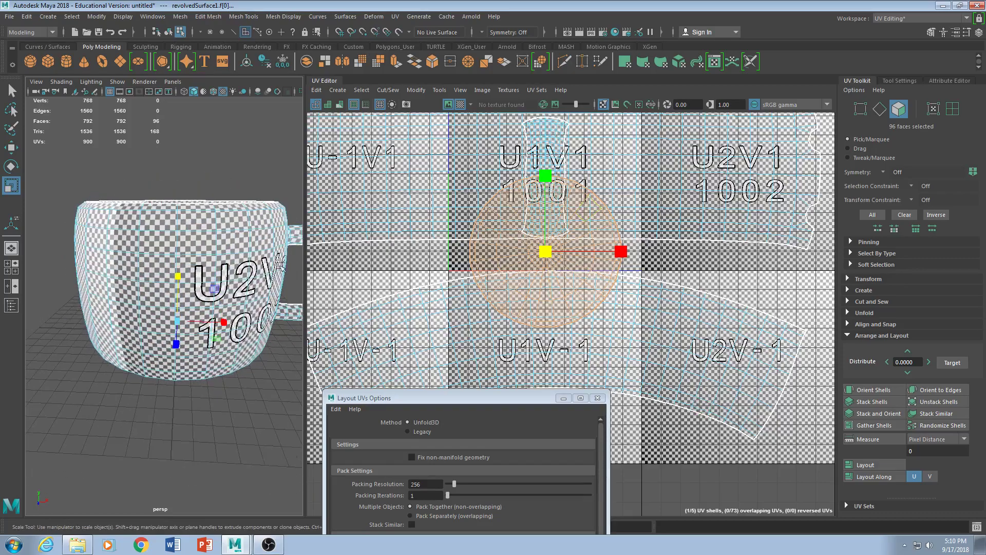
# - Select the central fan of faces on the mug's outer underside
pyautogui.keyDown('alt'); pyautogui.moveTo(280, 242); pyautogui.dragTo(285, 311); pyautogui.keyUp('alt')
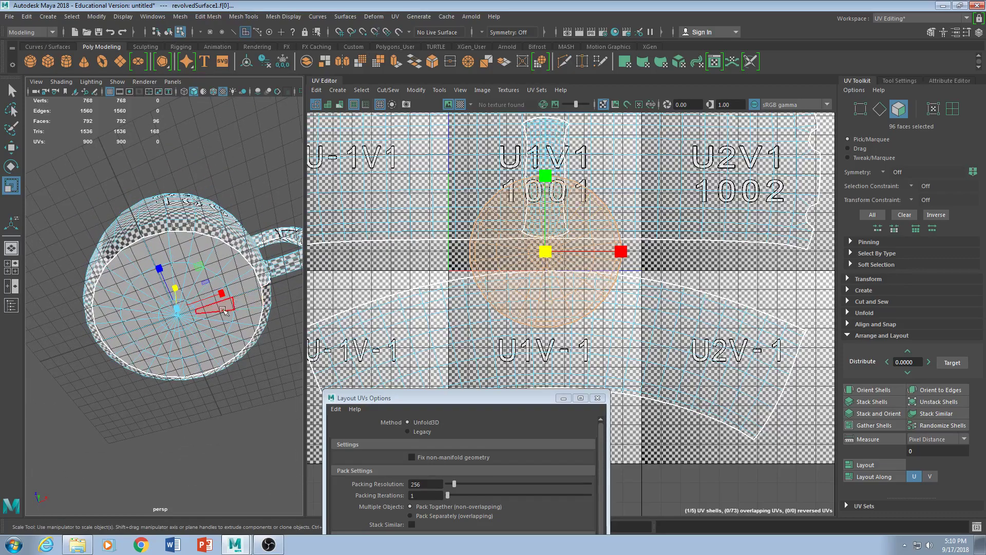
pyautogui.click(221, 315)
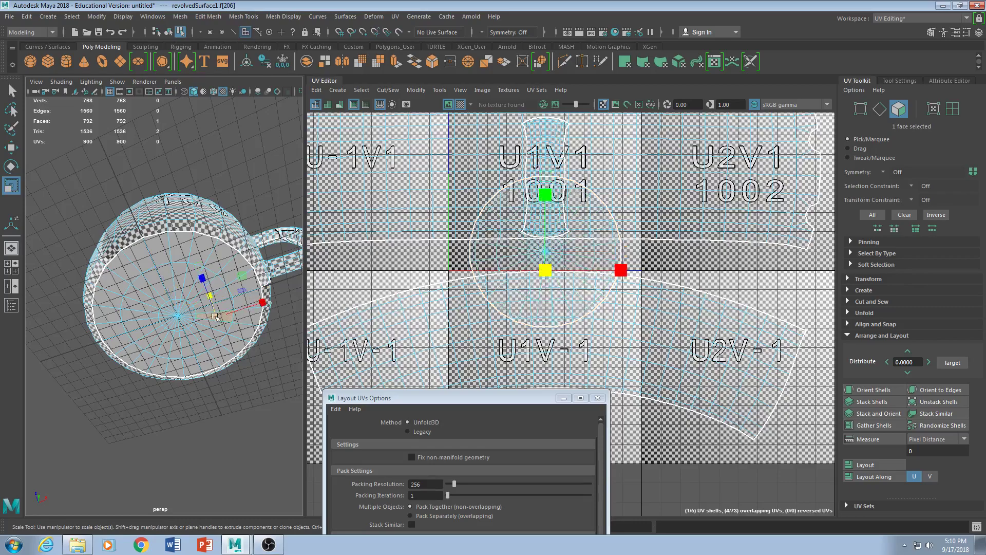
pyautogui.moveTo(169, 312); pyautogui.dragTo(189, 333)
pyautogui.keyDown('ctrl'); pyautogui.moveTo(126, 263); pyautogui.dragTo(194, 164); pyautogui.keyUp('ctrl')
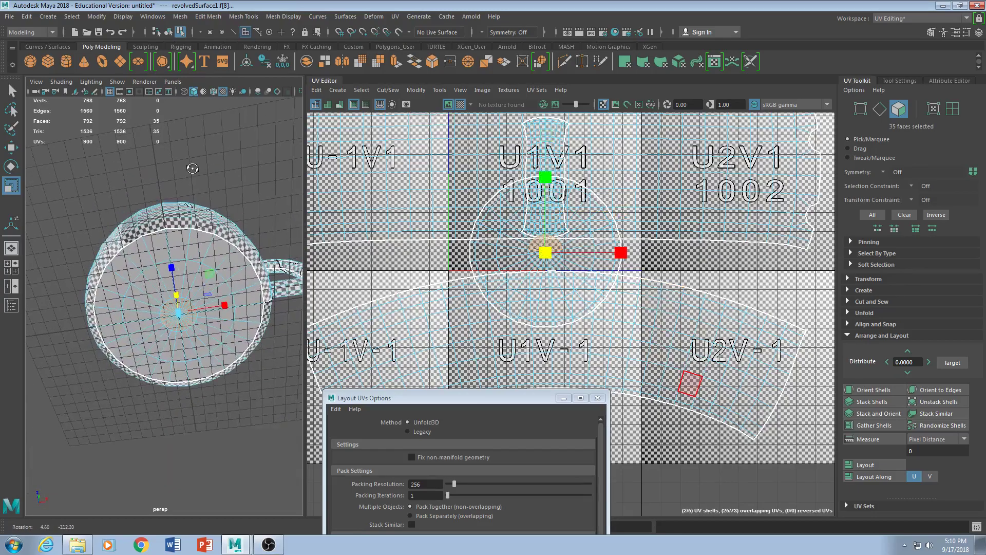
pyautogui.scroll(6, 535, 255)
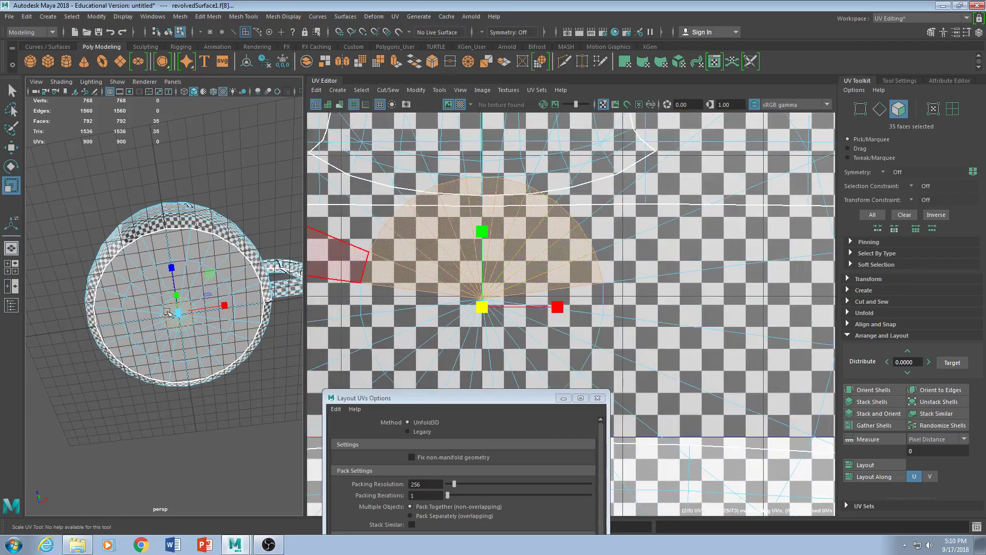
pyautogui.keyDown('alt'); pyautogui.moveTo(158, 285); pyautogui.dragTo(114, 339); pyautogui.keyUp('alt')
pyautogui.moveTo(61, 256); pyautogui.dragTo(306, 324)
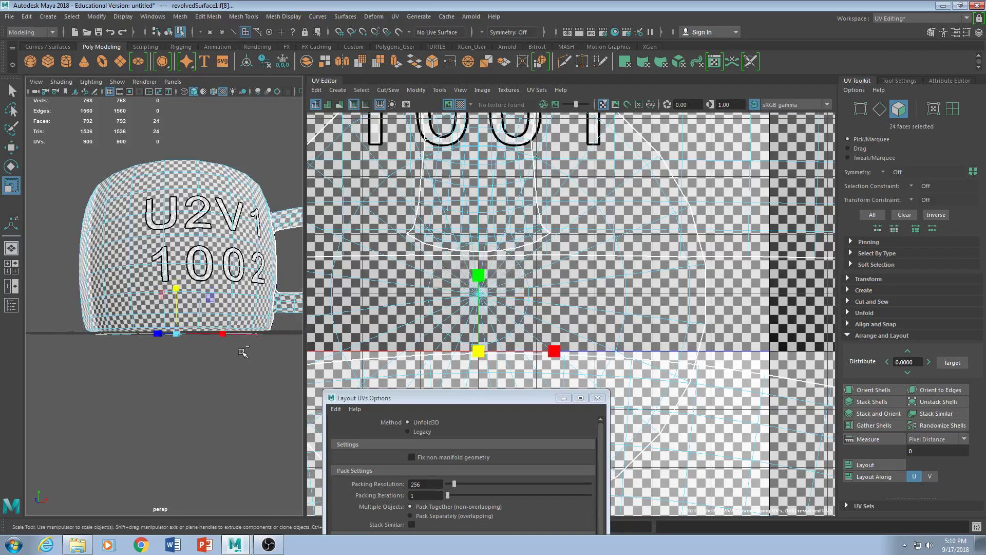
# - Expand the selection to the whole outer underside and examine where its UVs lie in the UV layout
pyautogui.scroll(-5, 448, 336)
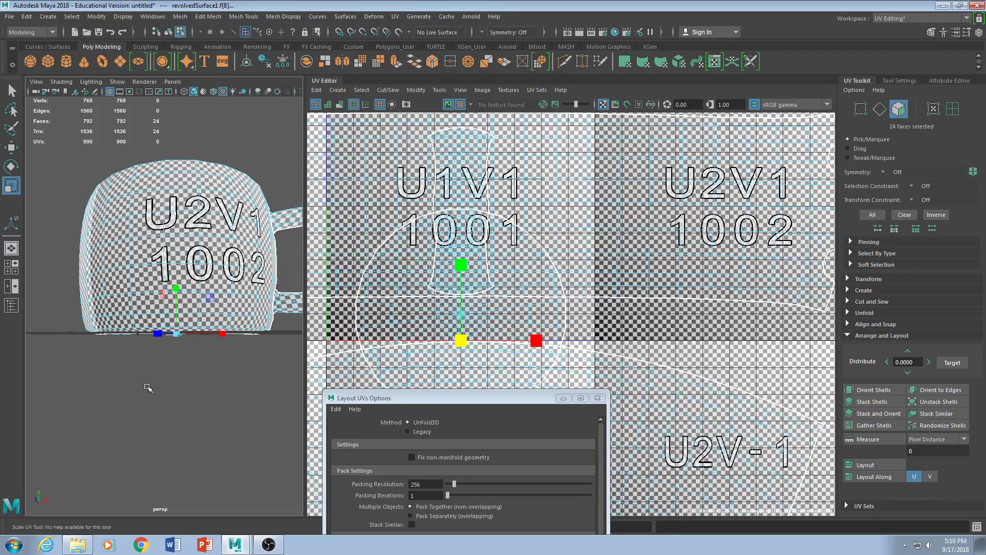
pyautogui.keyDown('alt'); pyautogui.moveTo(148, 388); pyautogui.dragTo(157, 331); pyautogui.keyUp('alt')
pyautogui.scroll(5, 436, 348)
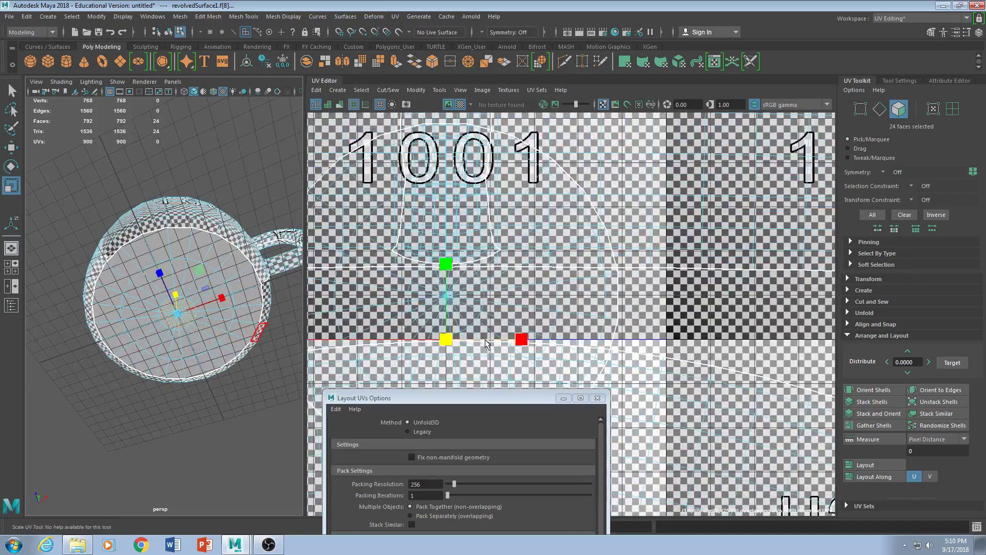
pyautogui.scroll(2, 436, 348)
pyautogui.scroll(2, 484, 311)
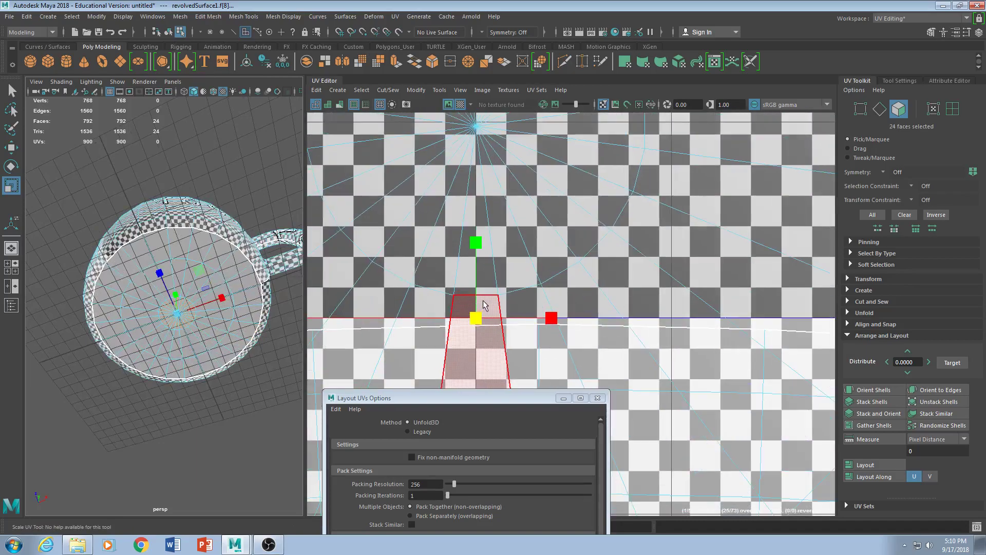
pyautogui.scroll(-2, 484, 311)
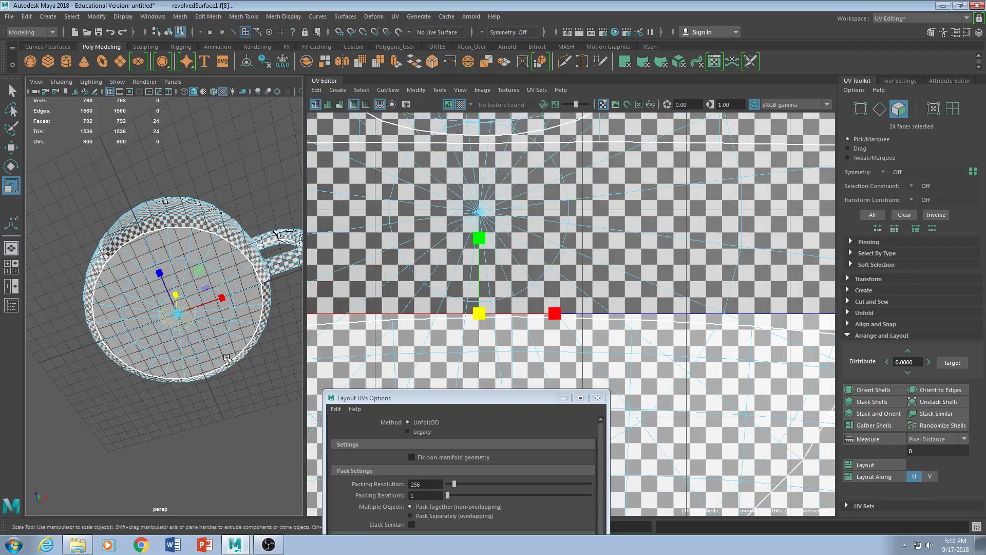
pyautogui.hotkey('shift', '.')
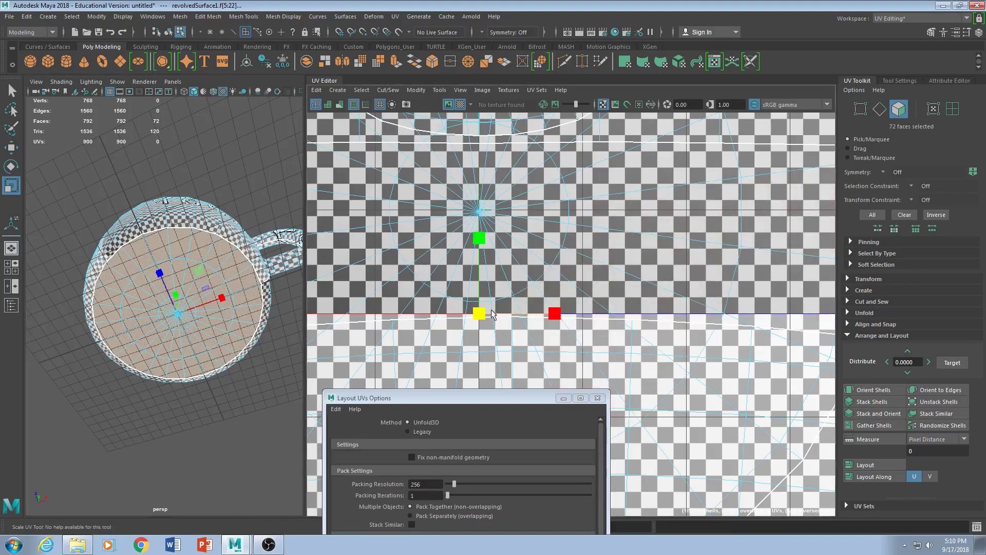
pyautogui.scroll(-5, 486, 304)
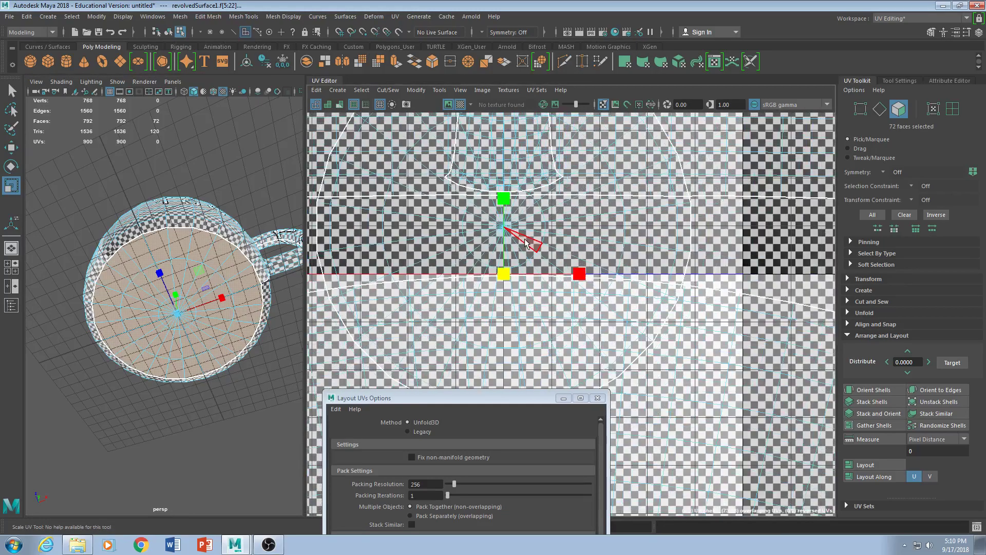
pyautogui.scroll(2, 521, 246)
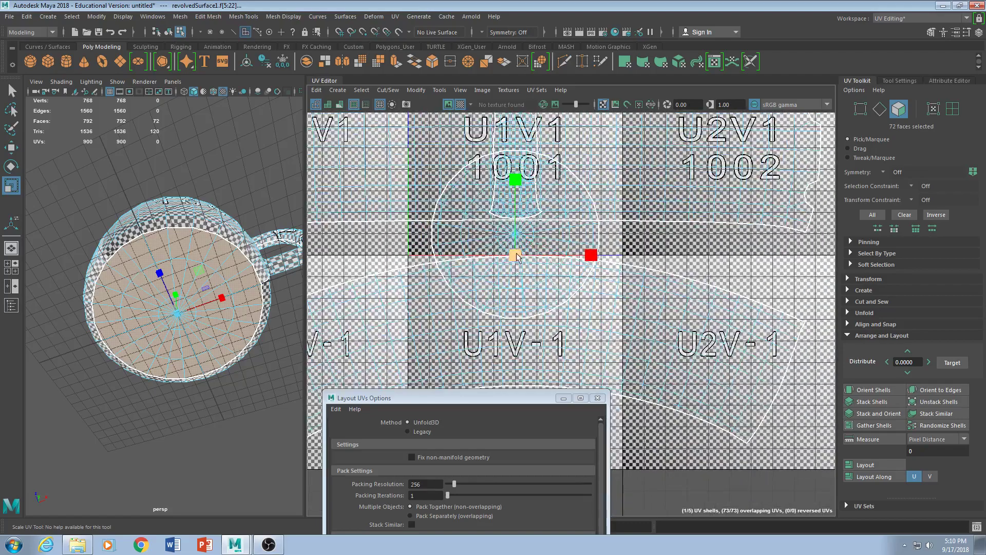
pyautogui.moveTo(505, 399); pyautogui.dragTo(522, 369)
pyautogui.keyDown('alt'); pyautogui.moveTo(217, 277); pyautogui.dragTo(194, 264); pyautogui.keyUp('alt')
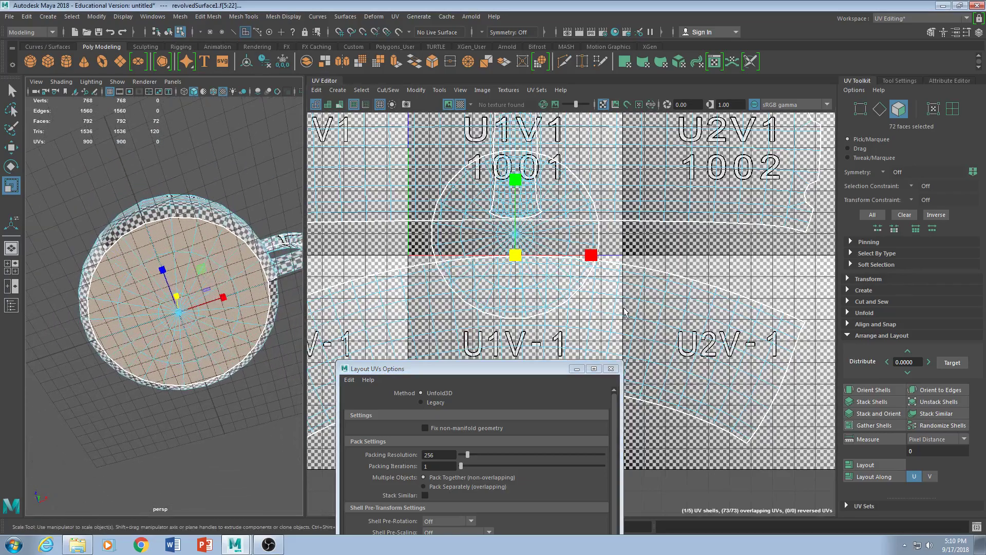
# - Select all the mug's UV shells and lay them out with shell pre-scaling set to Preserve 3D Ratios
pyautogui.scroll(-5, 626, 311)
pyautogui.moveTo(722, 354); pyautogui.dragTo(456, 205)
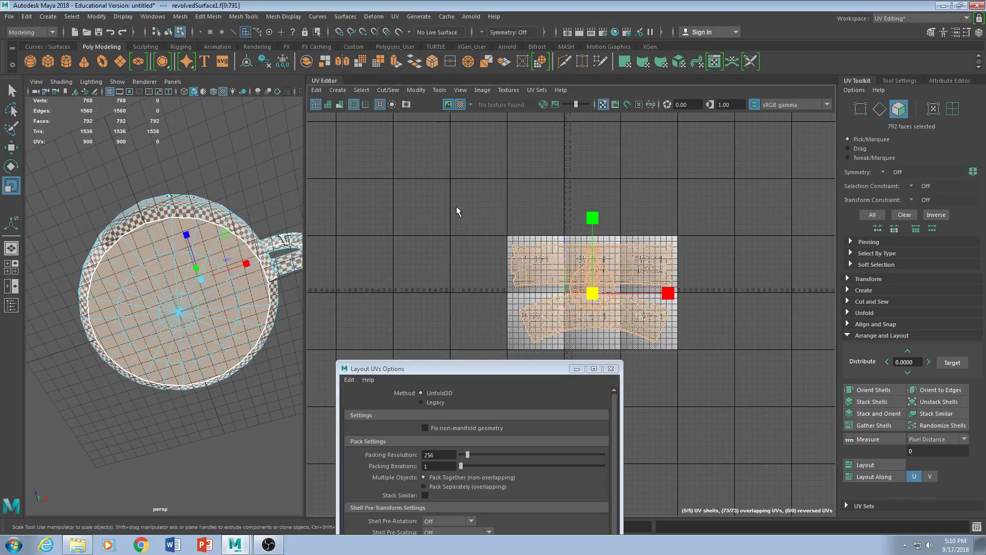
pyautogui.moveTo(501, 372); pyautogui.dragTo(390, 149)
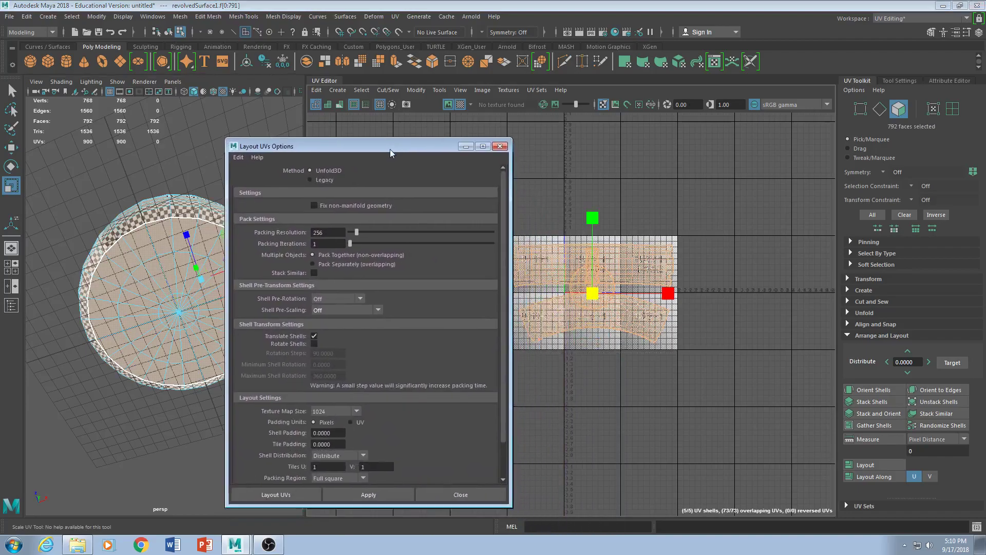
pyautogui.click(379, 310)
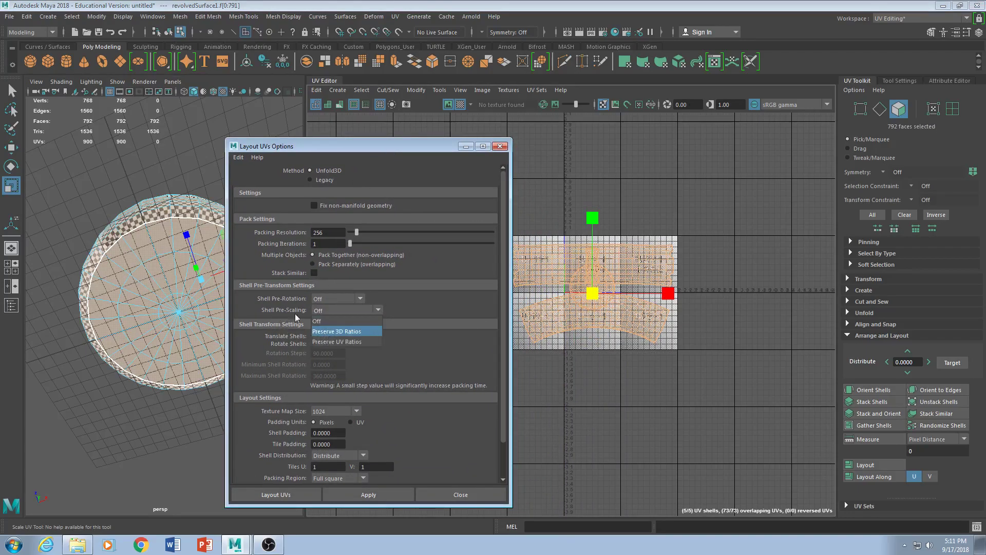
pyautogui.click(337, 332)
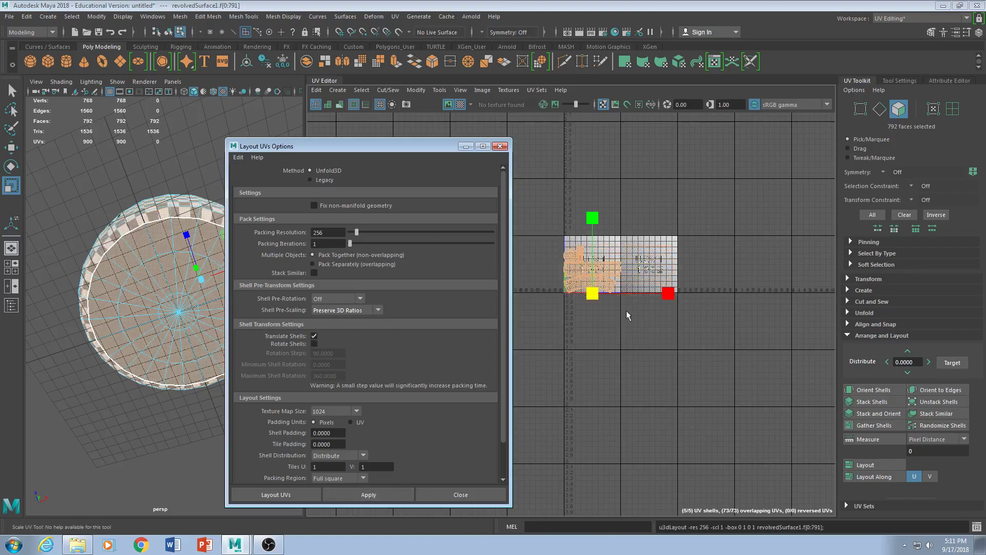
# - Examine the packed shells within the 0 to 1 UV tile and the checker size across the mug's body
pyautogui.scroll(6, 613, 280)
pyautogui.keyDown('alt'); pyautogui.moveTo(590, 328); pyautogui.dragTo(668, 367, button='middle'); pyautogui.keyUp('alt')
pyautogui.scroll(3, 650, 311)
pyautogui.keyDown('alt'); pyautogui.moveTo(614, 295); pyautogui.dragTo(698, 344, button='middle'); pyautogui.keyUp('alt')
pyautogui.scroll(1, 574, 227)
pyautogui.scroll(1, 574, 227)
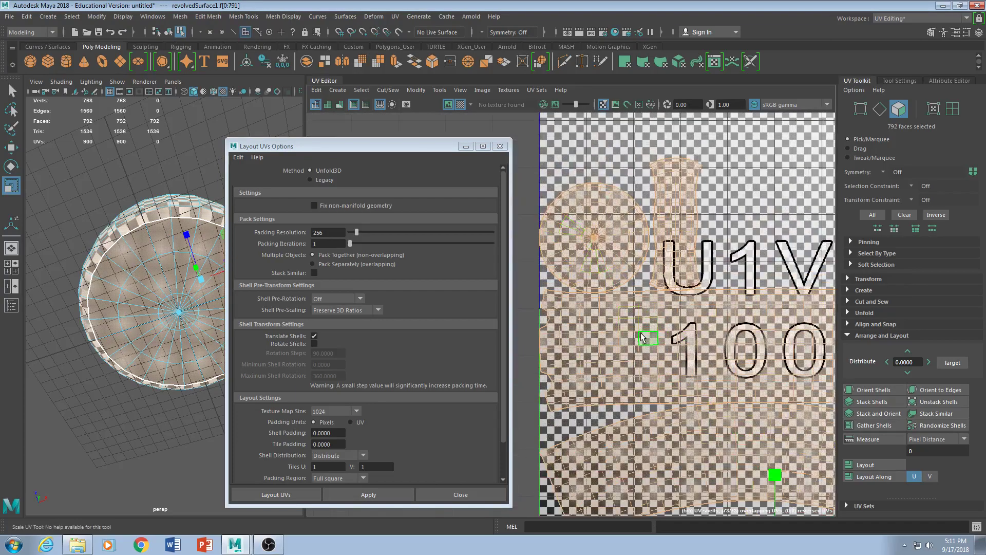
pyautogui.scroll(-2, 640, 332)
pyautogui.scroll(-1, 682, 316)
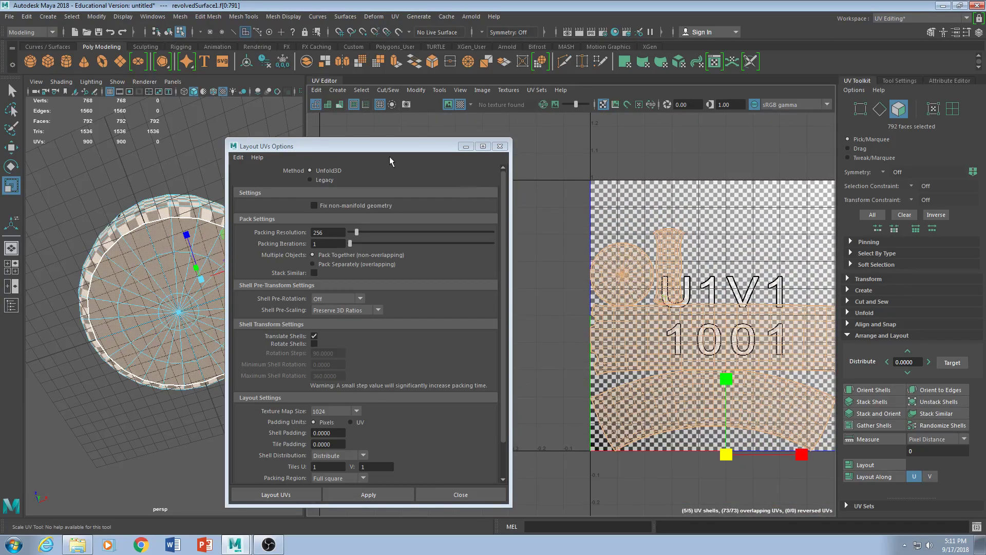
pyautogui.keyDown('alt'); pyautogui.moveTo(181, 222); pyautogui.dragTo(151, 336); pyautogui.keyUp('alt')
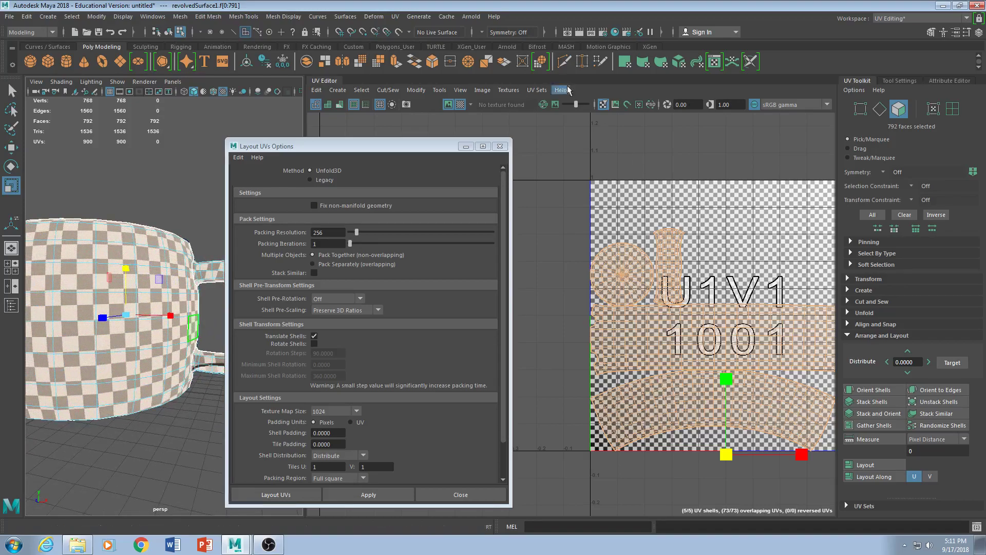
# - Hide the checker map and select the fan of faces surrounding the centre vertex of the mug's outer underside
pyautogui.click(460, 105)
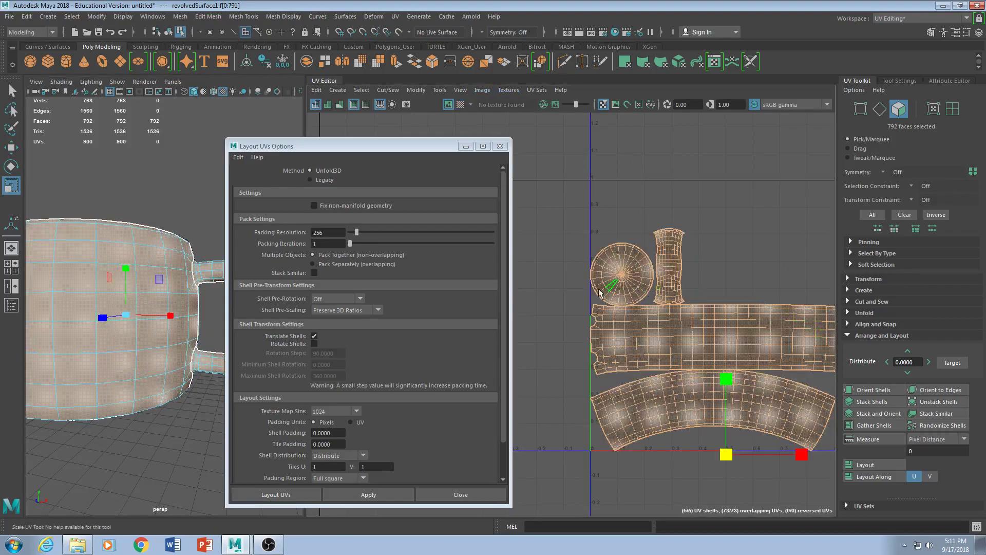
pyautogui.keyDown('alt'); pyautogui.moveTo(47, 415); pyautogui.dragTo(63, 356); pyautogui.keyUp('alt')
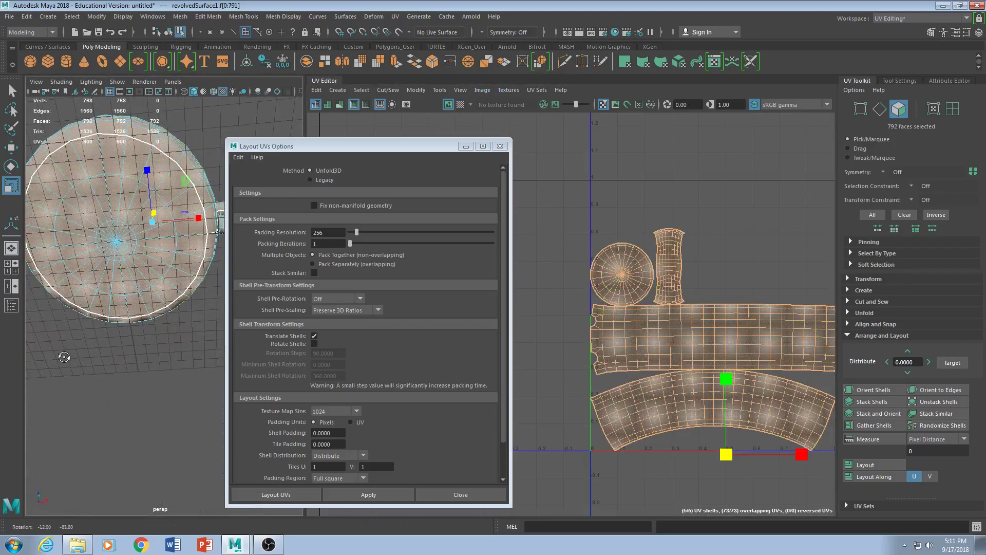
pyautogui.click(106, 244)
pyautogui.scroll(5, 157, 310)
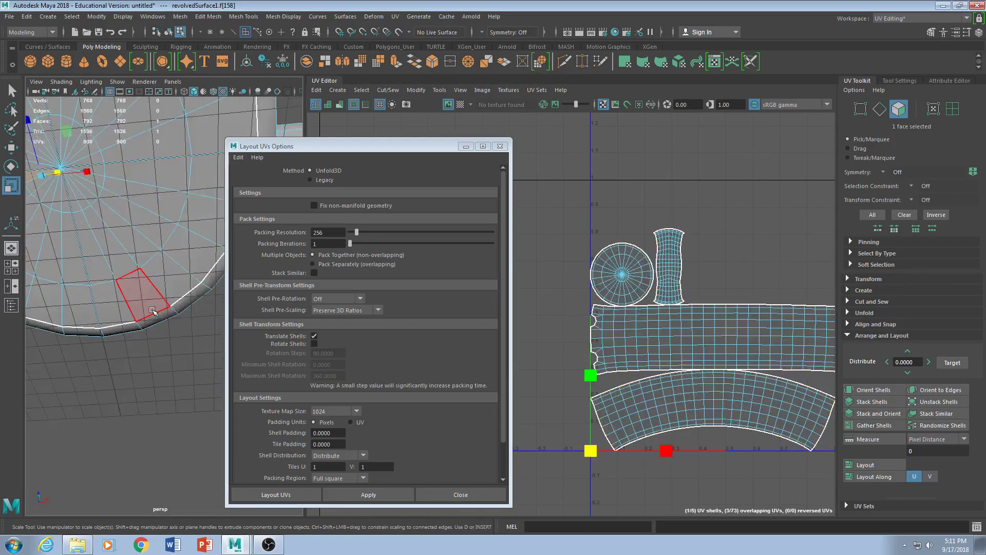
pyautogui.keyDown('alt'); pyautogui.moveTo(114, 251); pyautogui.dragTo(175, 335, button='middle'); pyautogui.keyUp('alt')
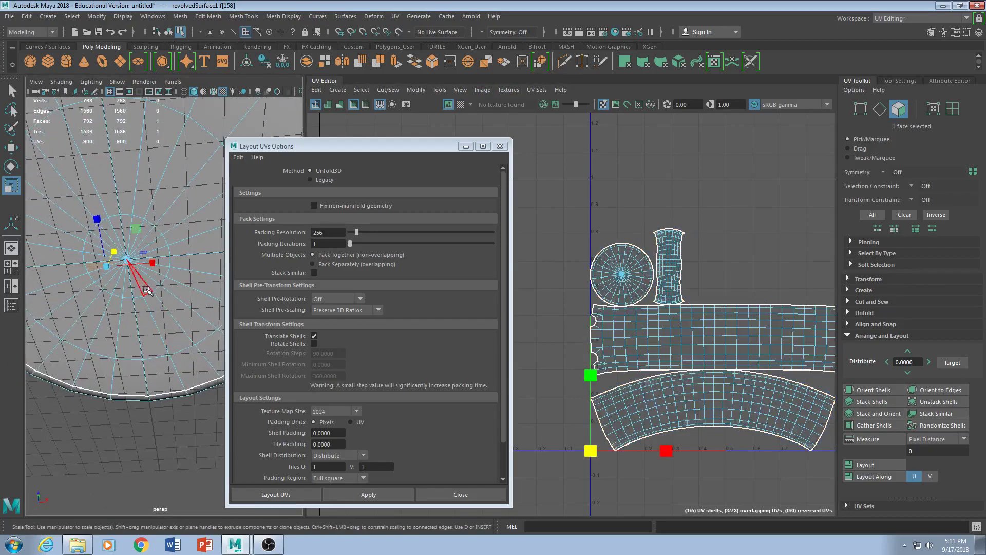
pyautogui.press('F9')
pyautogui.click(127, 260)
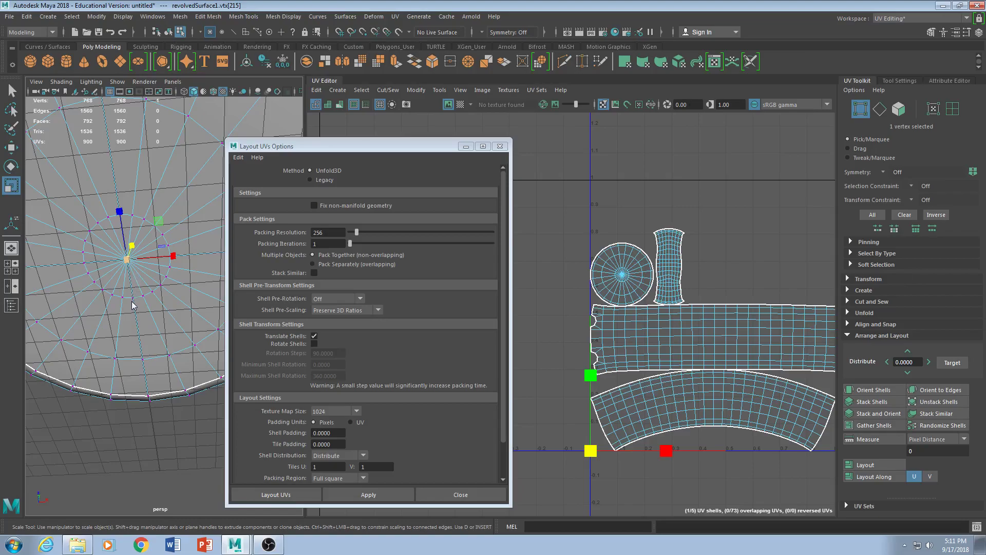
pyautogui.hotkey('ctrl', 'F11')
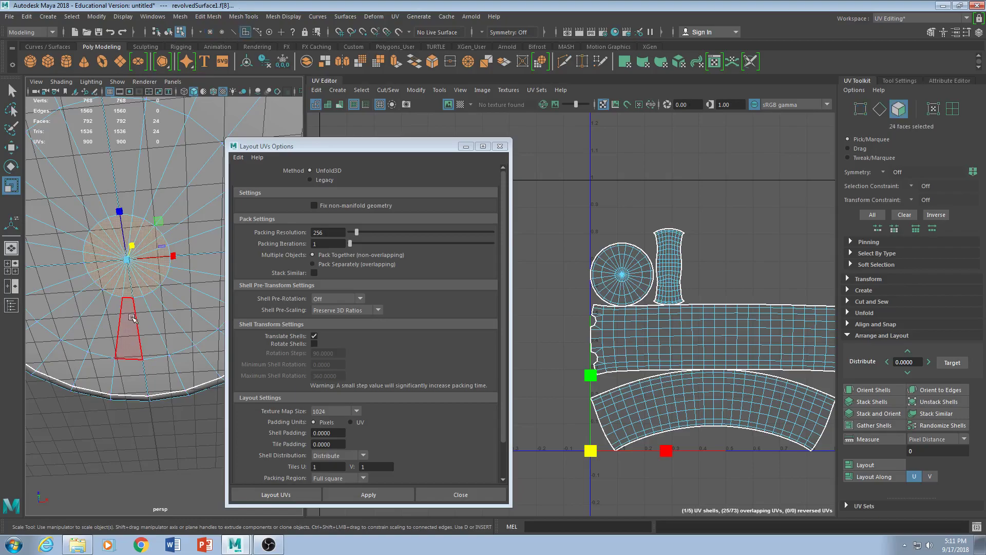
# - Grow the face selection to cover the mug's entire outer underside and close the Layout UVs options
pyautogui.scroll(-5, 138, 315)
pyautogui.hotkey('shift', '.')
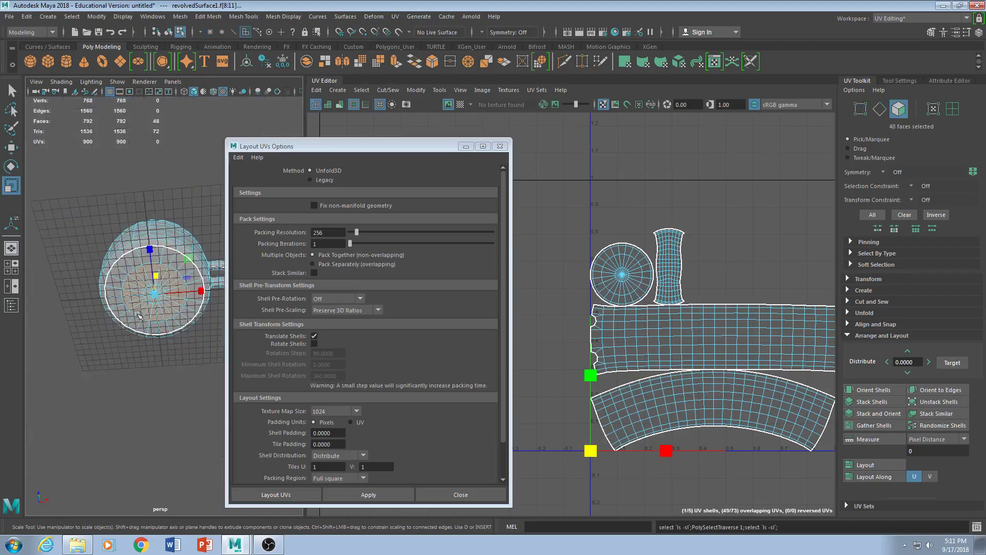
pyautogui.hotkey('shift', '.')
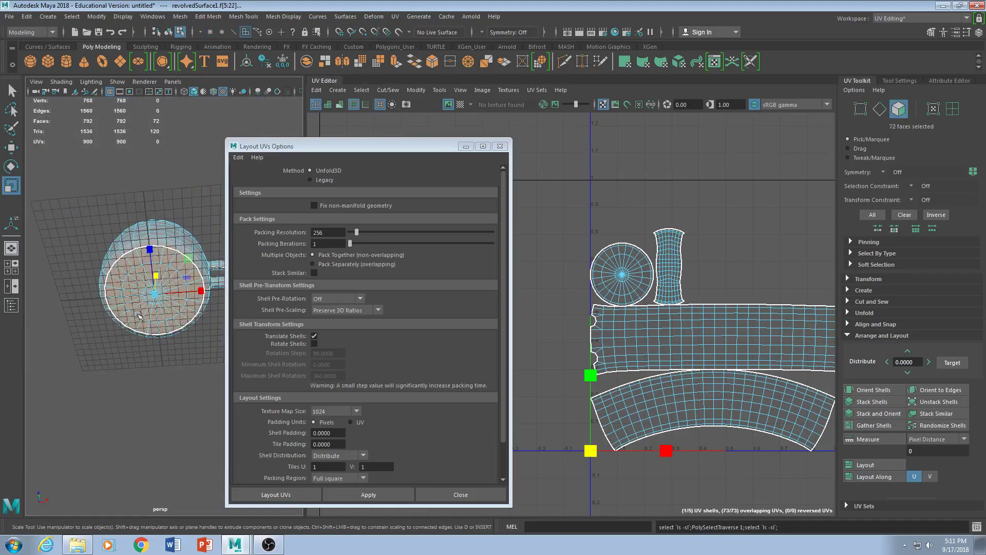
pyautogui.scroll(-4, 658, 348)
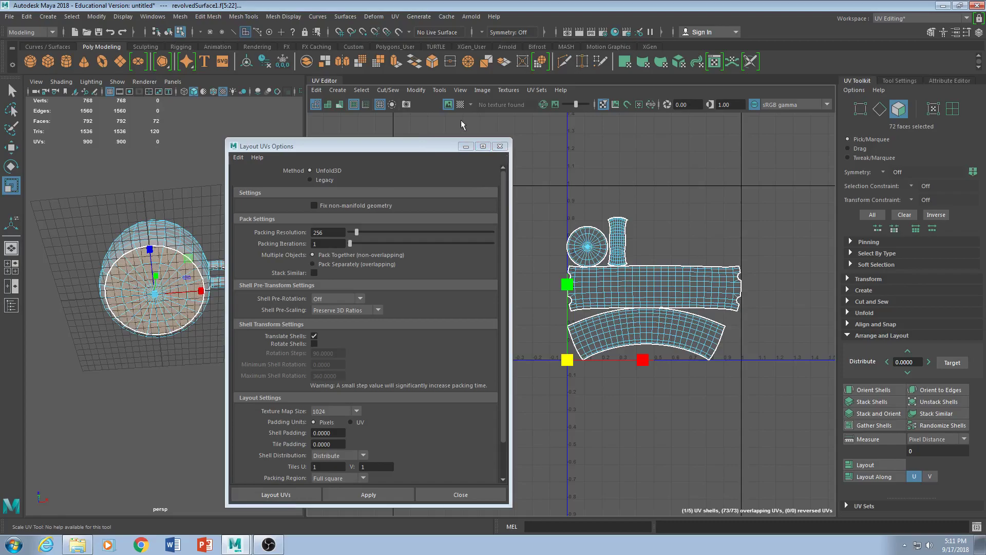
pyautogui.click(501, 146)
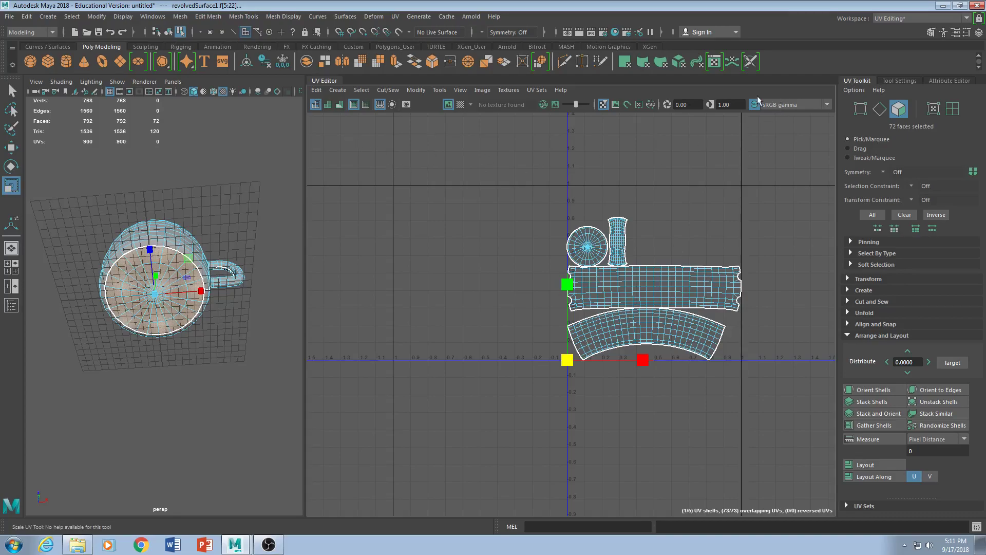
# - Apply a planar projection to the selected underside faces, inspect its manipulator, and open the projection's attributes in the Channel Box
pyautogui.click(628, 64)
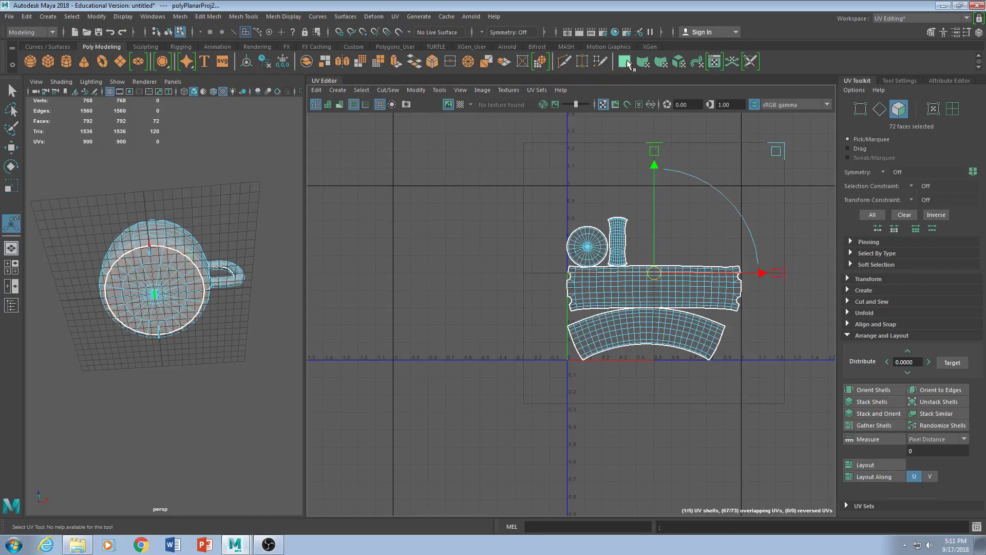
pyautogui.scroll(5, 650, 257)
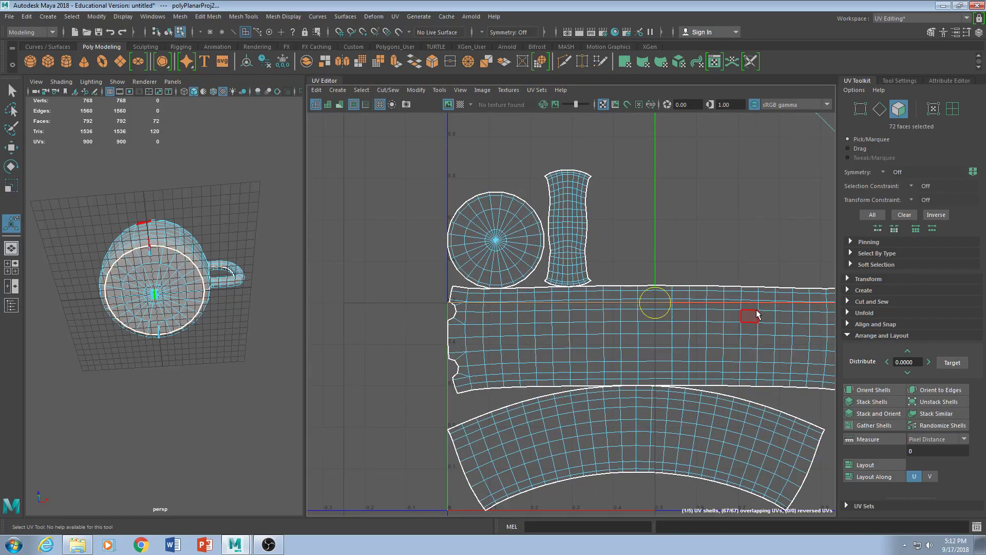
pyautogui.scroll(-3, 757, 315)
pyautogui.scroll(-2, 757, 314)
pyautogui.keyDown('alt'); pyautogui.moveTo(139, 262); pyautogui.dragTo(105, 279); pyautogui.keyUp('alt')
pyautogui.scroll(7, 142, 308)
pyautogui.scroll(-5, 140, 309)
pyautogui.keyDown('alt'); pyautogui.moveTo(135, 311); pyautogui.dragTo(169, 278); pyautogui.keyUp('alt')
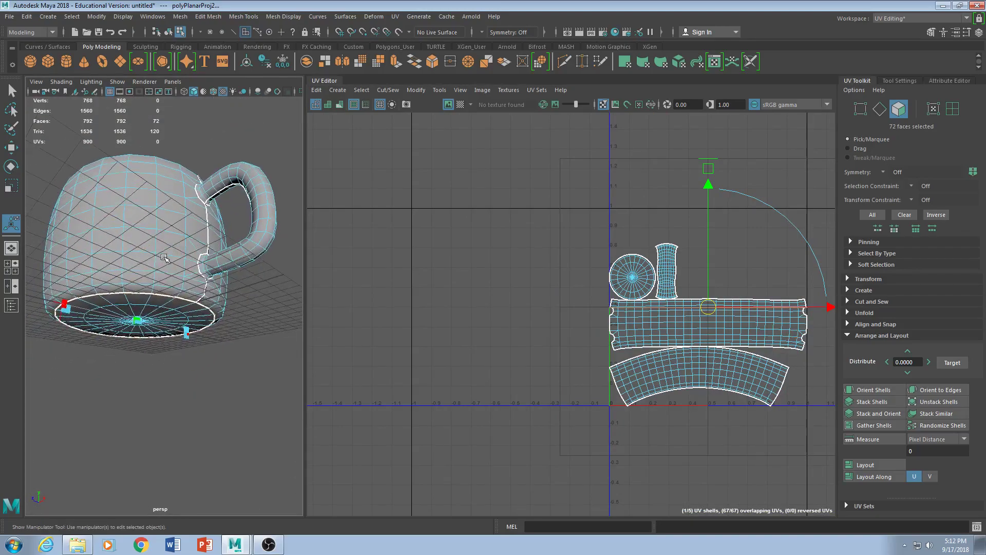
pyautogui.scroll(7, 169, 278)
pyautogui.scroll(-6, 170, 278)
pyautogui.keyDown('alt'); pyautogui.moveTo(184, 291); pyautogui.dragTo(230, 277); pyautogui.keyUp('alt')
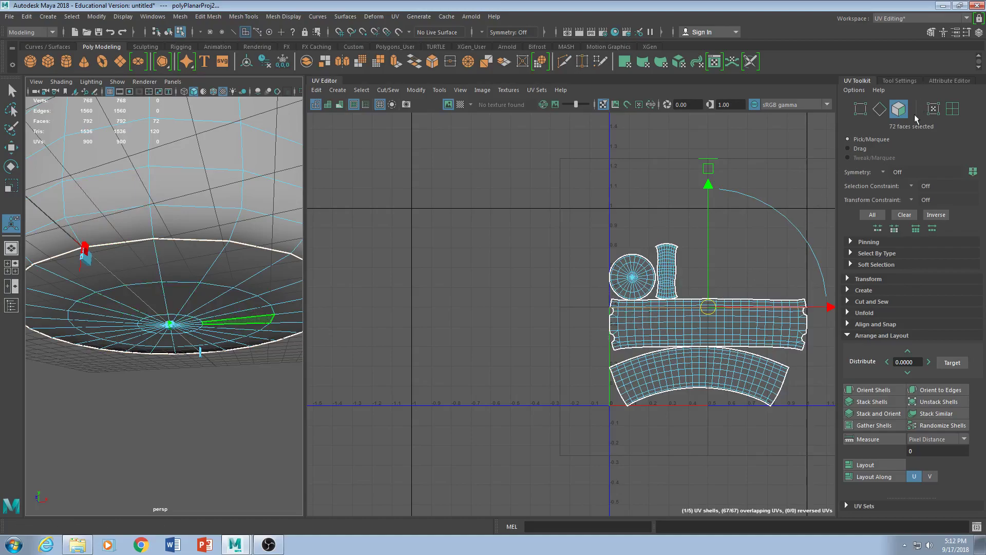
pyautogui.click(979, 32)
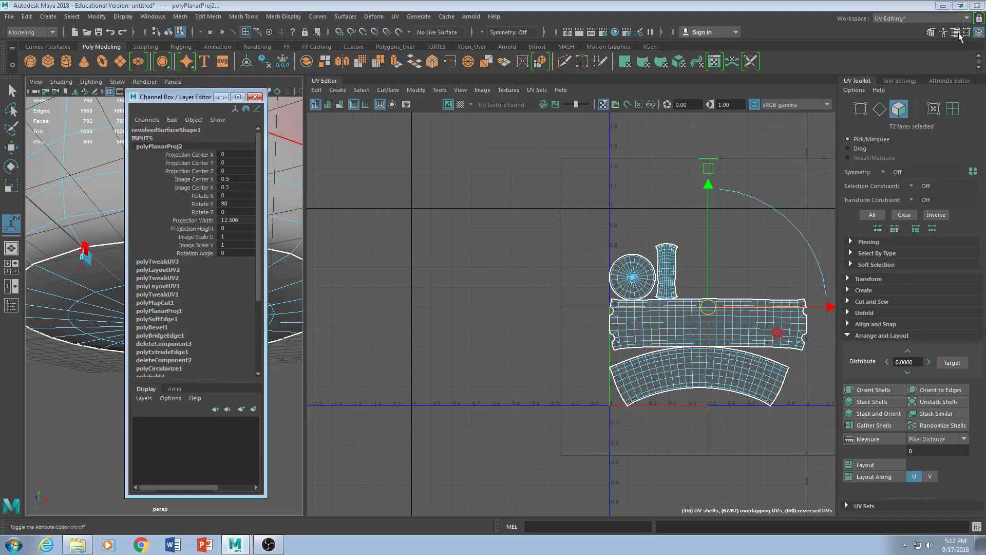
# - Set the planar projection's Rotate X to 90 and inspect the resulting underside projection in the UV view
pyautogui.moveTo(184, 100); pyautogui.dragTo(380, 115)
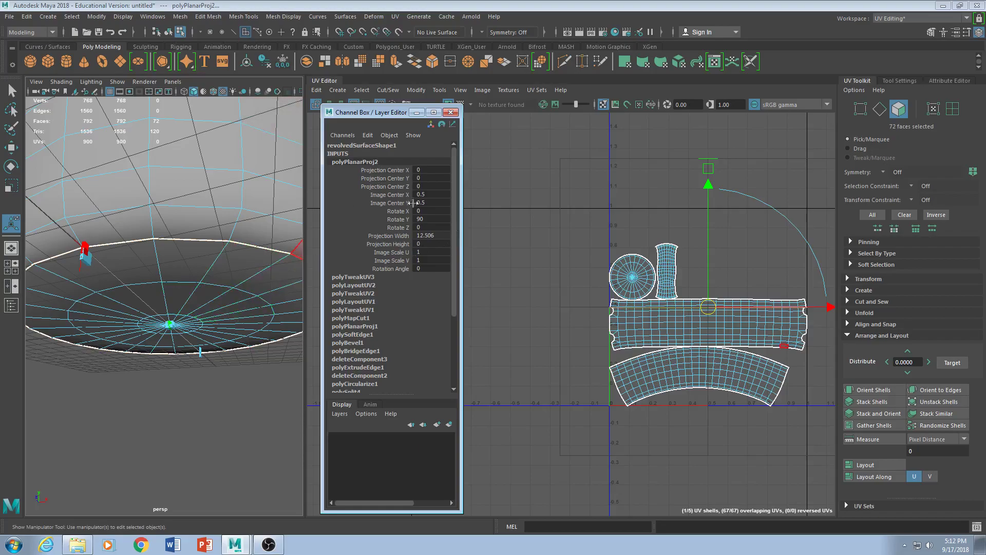
pyautogui.doubleClick(426, 212)
pyautogui.write('90')
pyautogui.press('Return')
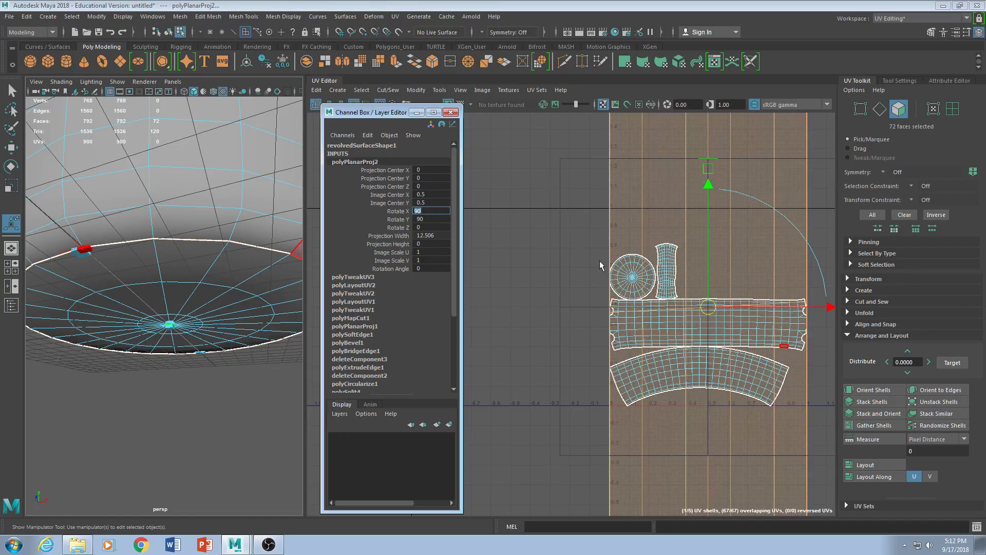
pyautogui.scroll(-8, 586, 254)
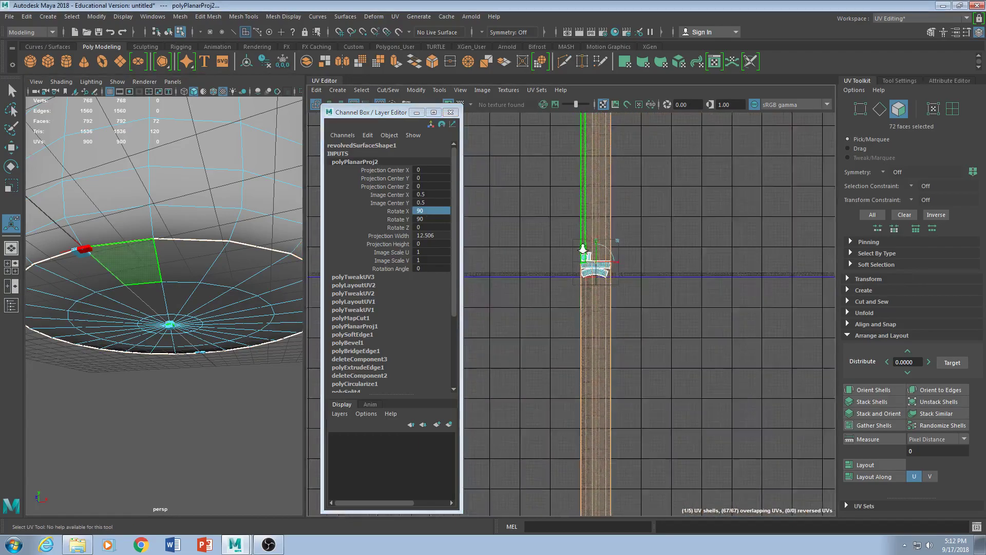
pyautogui.scroll(-3, 586, 254)
pyautogui.scroll(6, 587, 254)
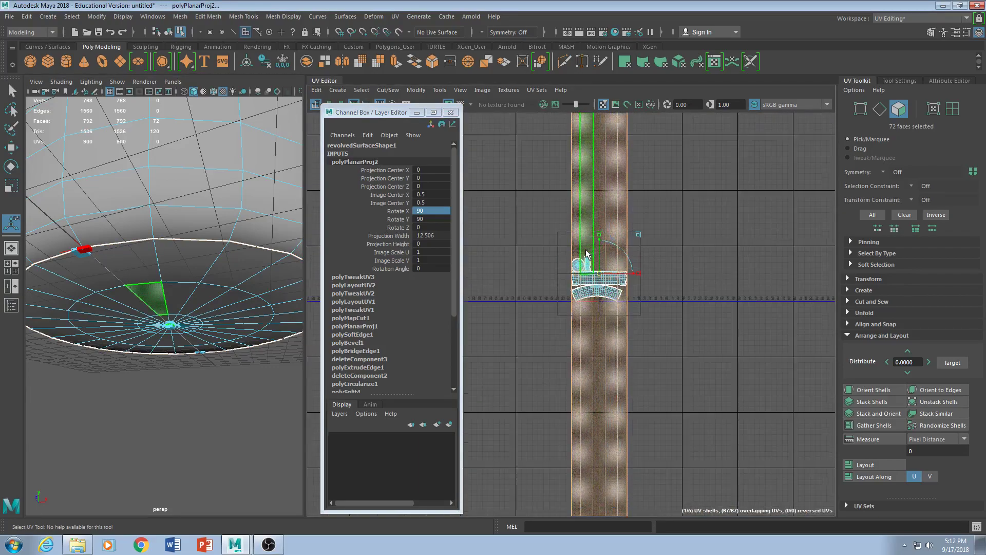
pyautogui.scroll(6, 587, 252)
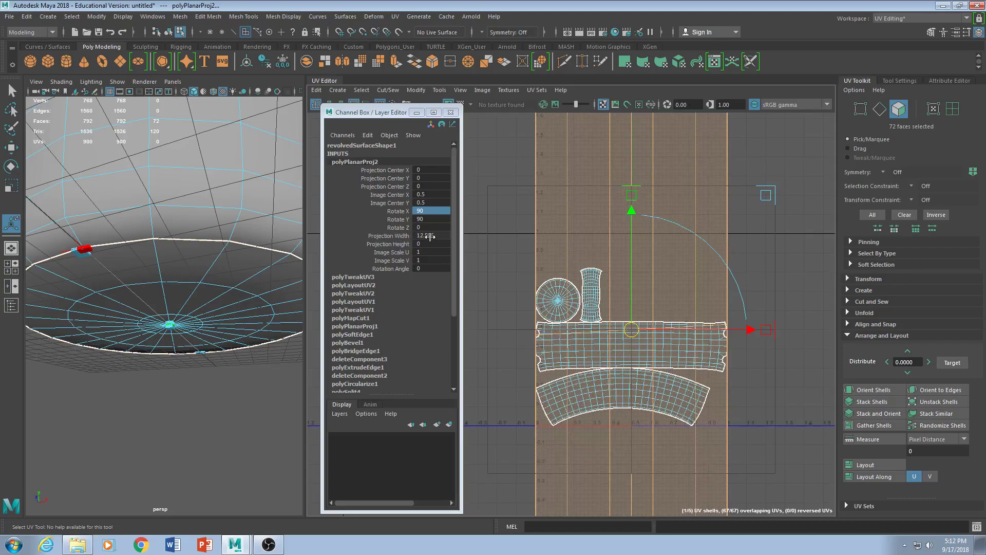
# - Set the underside projection's width and height to 12 and compare its UV shell with the mug's base
pyautogui.keyDown('ctrl'); pyautogui.moveTo(437, 236); pyautogui.dragTo(446, 241); pyautogui.keyUp('ctrl')
pyautogui.click(441, 236)
pyautogui.click(440, 244)
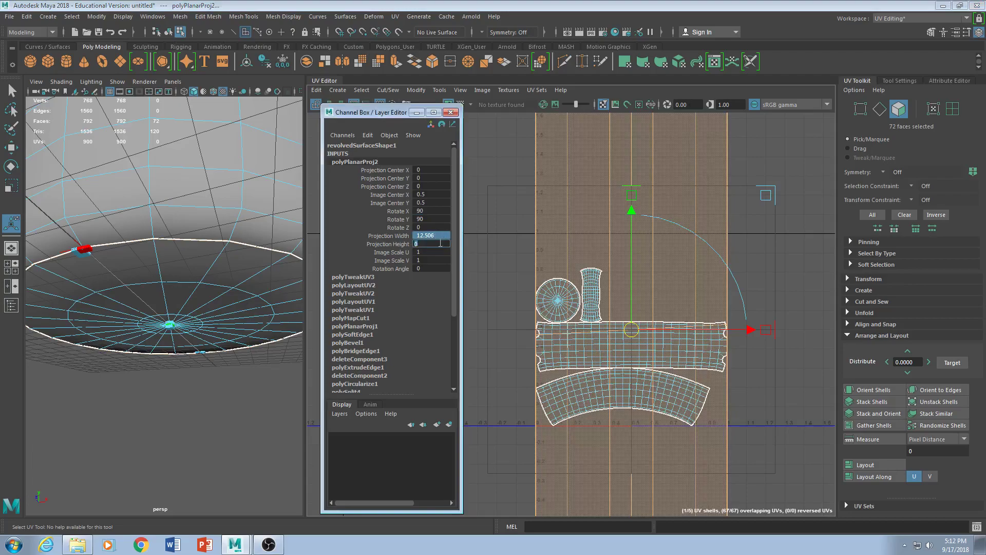
pyautogui.write('12')
pyautogui.press('Return')
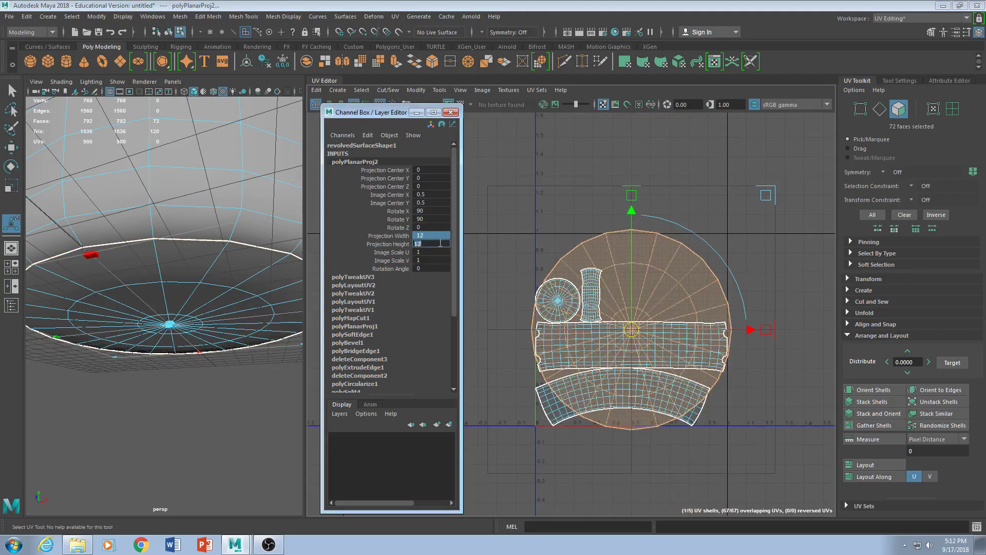
pyautogui.scroll(3, 603, 381)
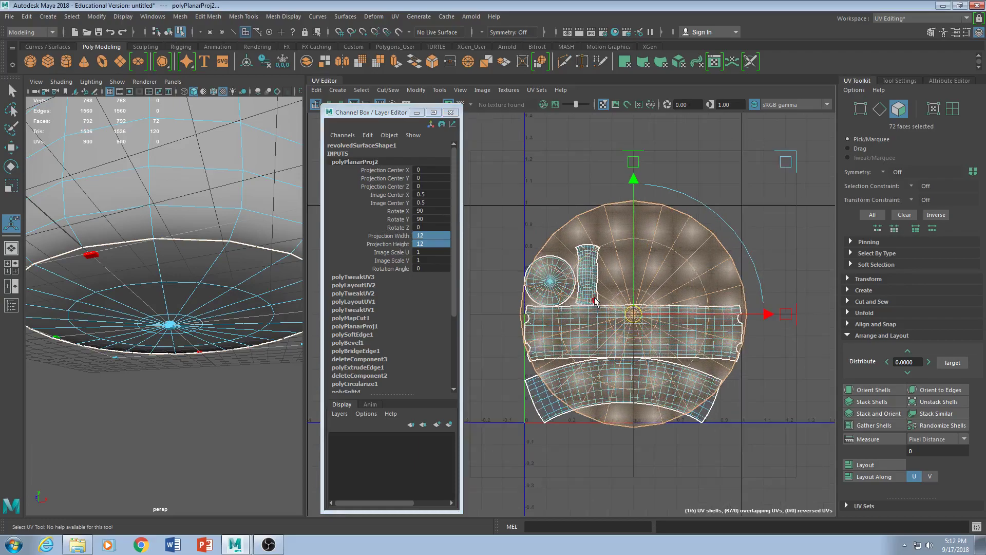
pyautogui.keyDown('alt'); pyautogui.moveTo(212, 327); pyautogui.dragTo(214, 383); pyautogui.keyUp('alt')
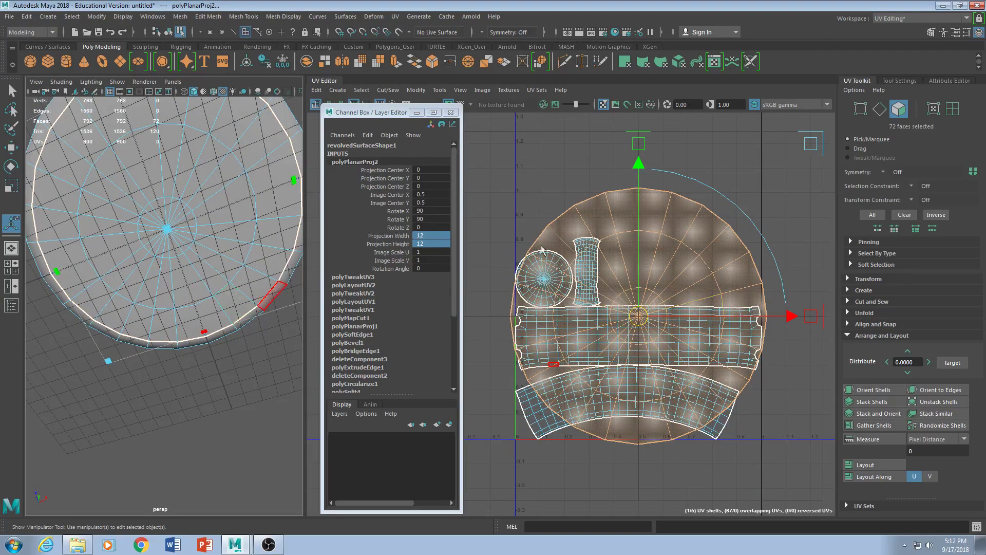
# - Select all of the mug's UV shells, lay them out in the 0 to 1 tile, and close the Channel Box
pyautogui.moveTo(790, 457); pyautogui.dragTo(464, 128)
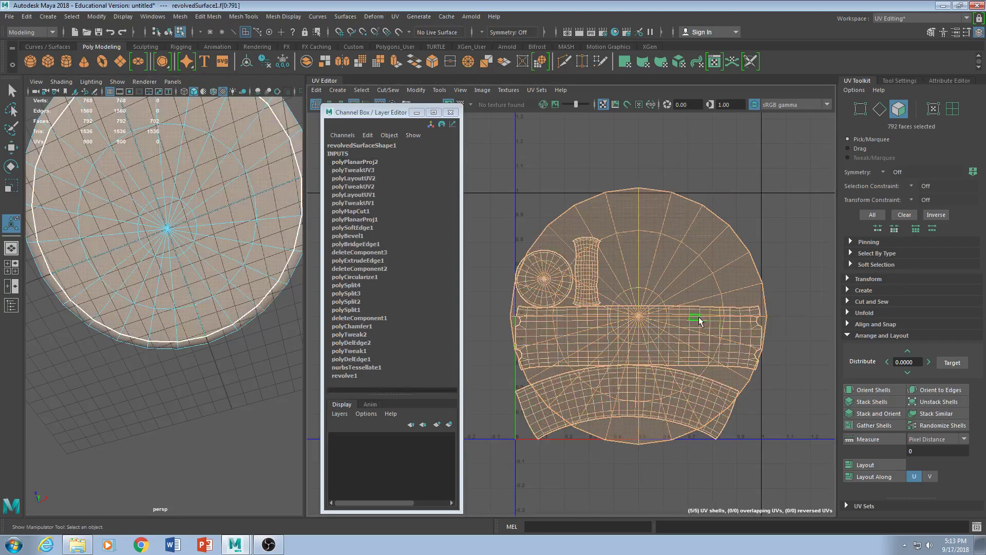
pyautogui.press('w')
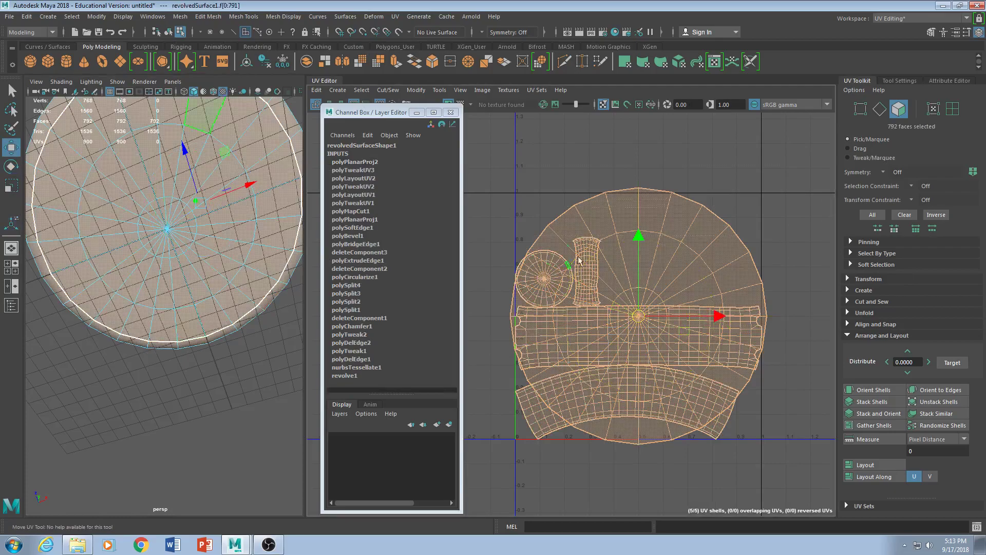
pyautogui.moveTo(789, 480); pyautogui.dragTo(471, 131)
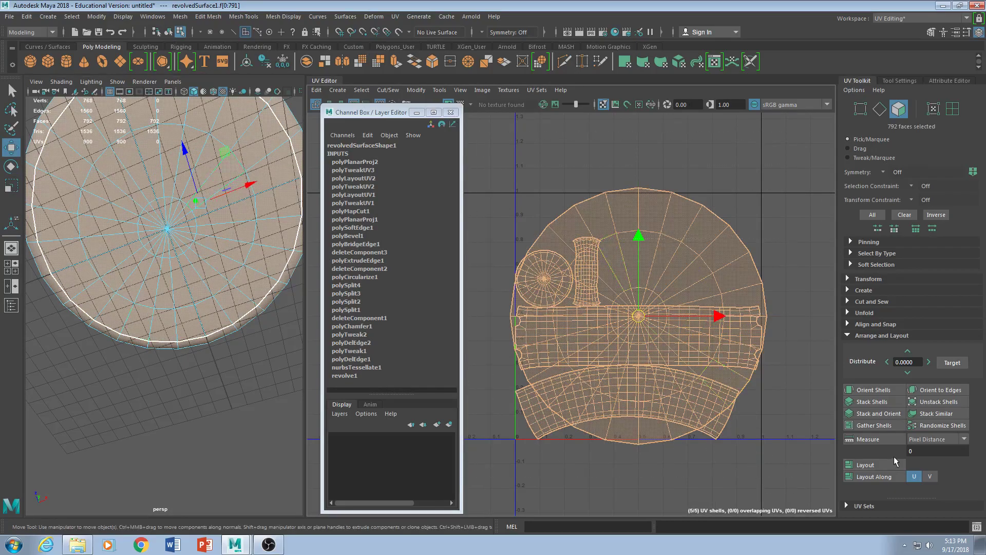
pyautogui.click(880, 465)
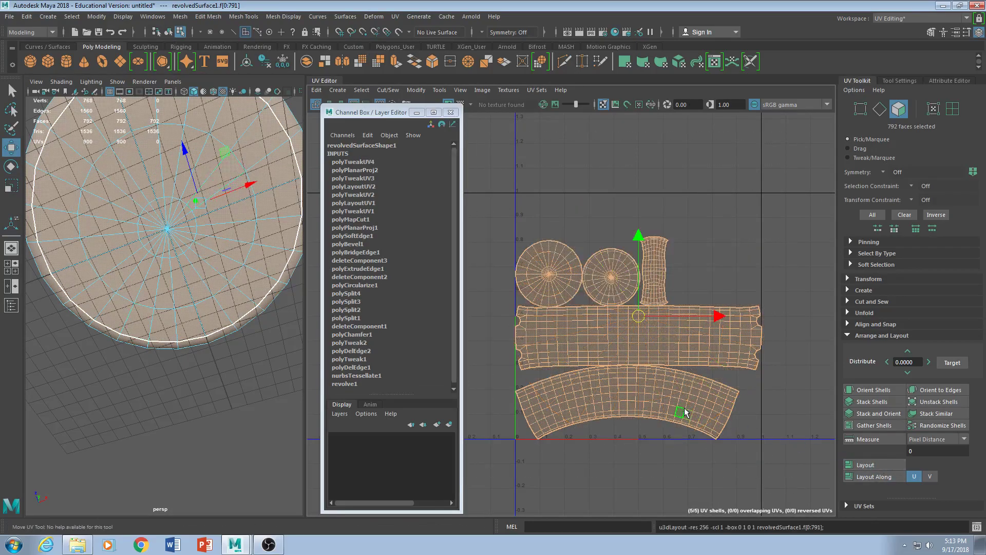
pyautogui.click(450, 112)
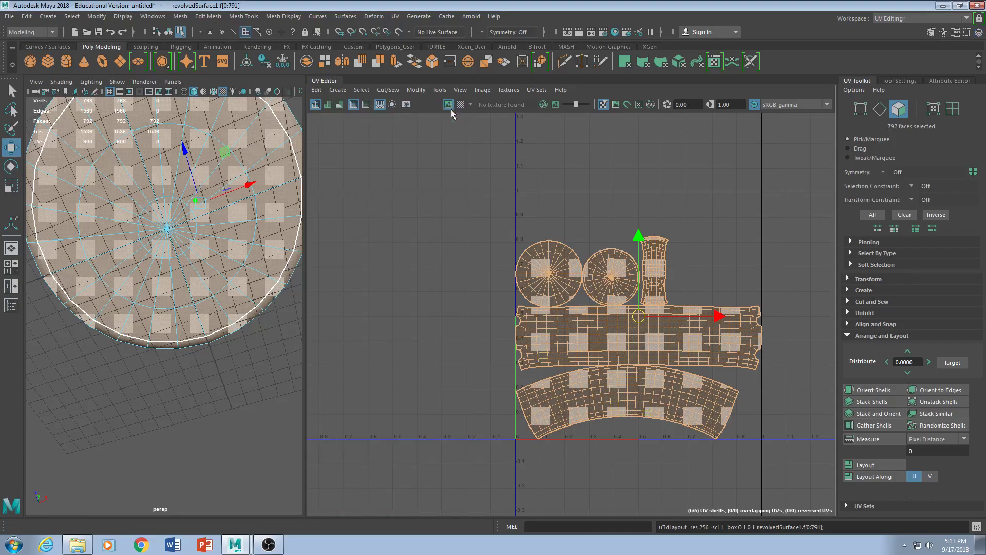
# - Display the checker map and examine the square size across the mug's outer body and interior
pyautogui.click(460, 104)
pyautogui.keyDown('alt'); pyautogui.moveTo(226, 197); pyautogui.dragTo(280, 234); pyautogui.keyUp('alt')
pyautogui.keyDown('alt'); pyautogui.moveTo(223, 262); pyautogui.dragTo(167, 255); pyautogui.keyUp('alt')
pyautogui.keyDown('alt'); pyautogui.moveTo(162, 256); pyautogui.dragTo(160, 205, button='right'); pyautogui.keyUp('alt')
pyautogui.keyDown('alt'); pyautogui.moveTo(160, 192); pyautogui.dragTo(389, 272); pyautogui.keyUp('alt')
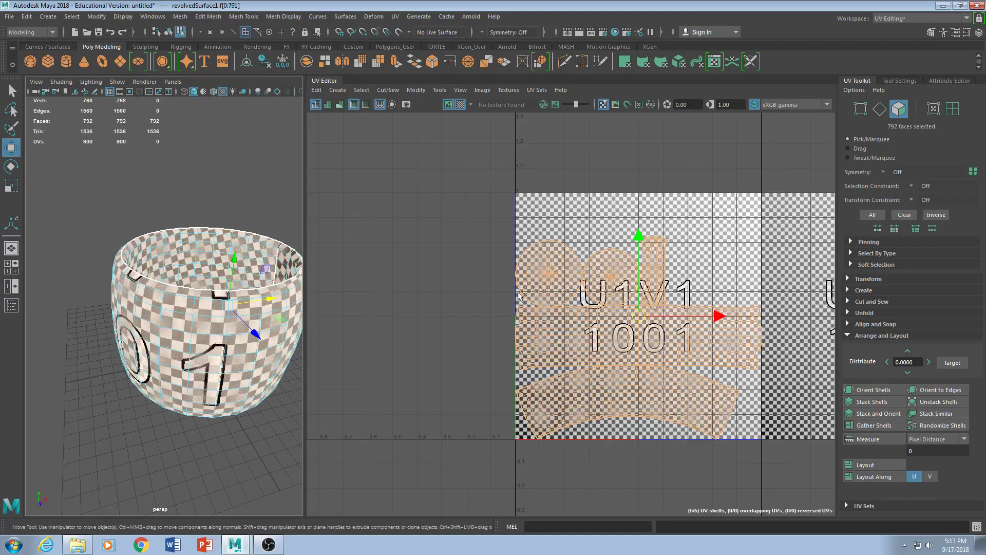
# - Hide the checker map and examine the spacing between the packed UV shells
pyautogui.click(465, 107)
pyautogui.scroll(8, 653, 389)
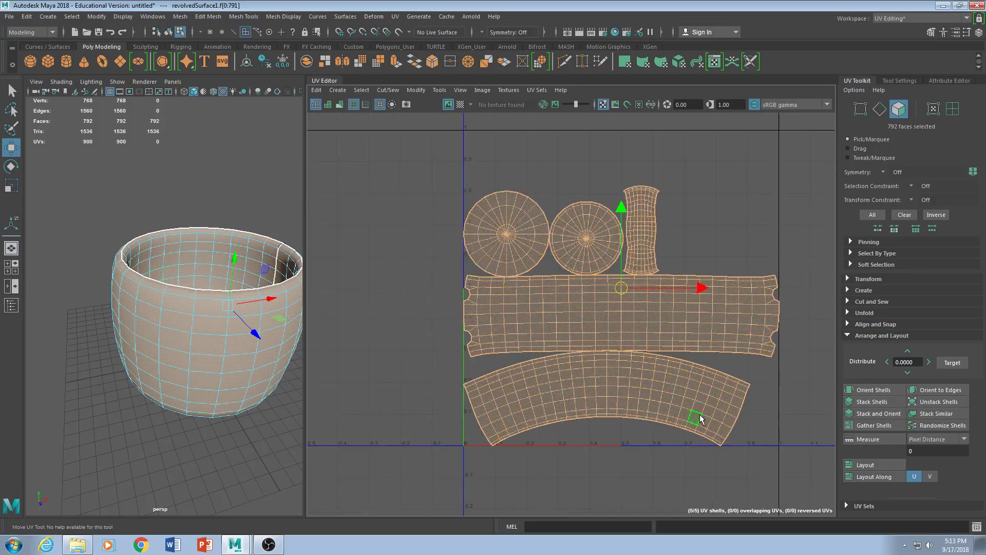
pyautogui.scroll(5, 560, 322)
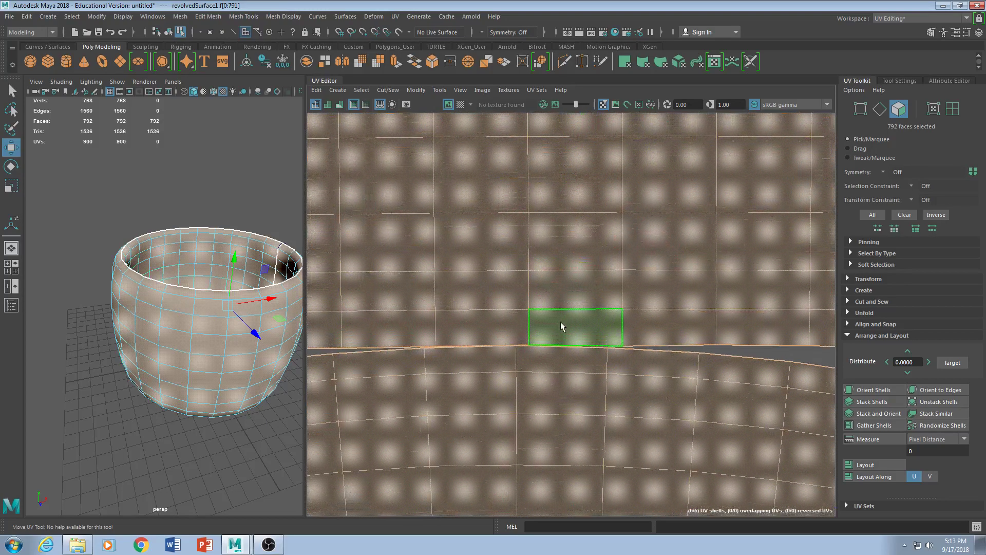
pyautogui.scroll(-3, 560, 329)
pyautogui.scroll(-8, 563, 322)
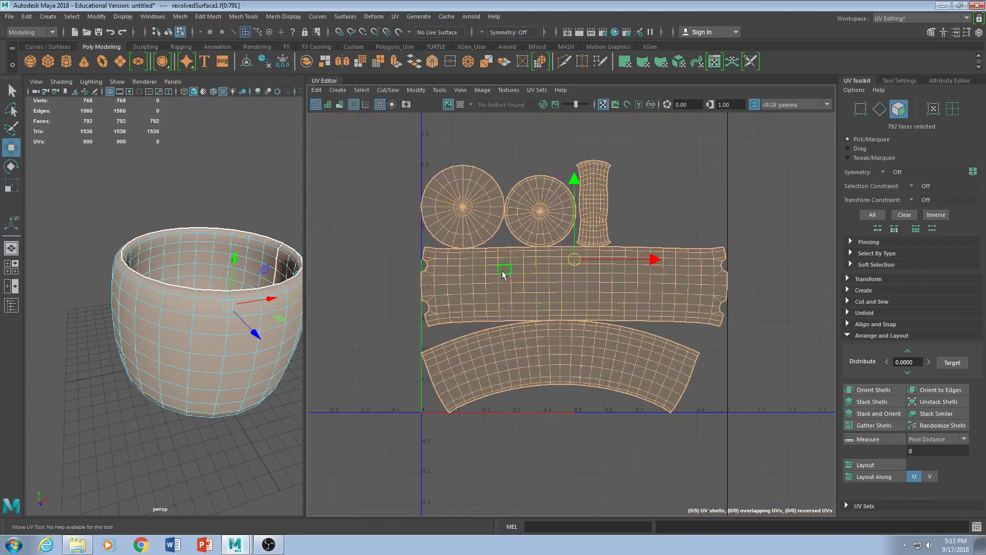
pyautogui.scroll(2, 550, 311)
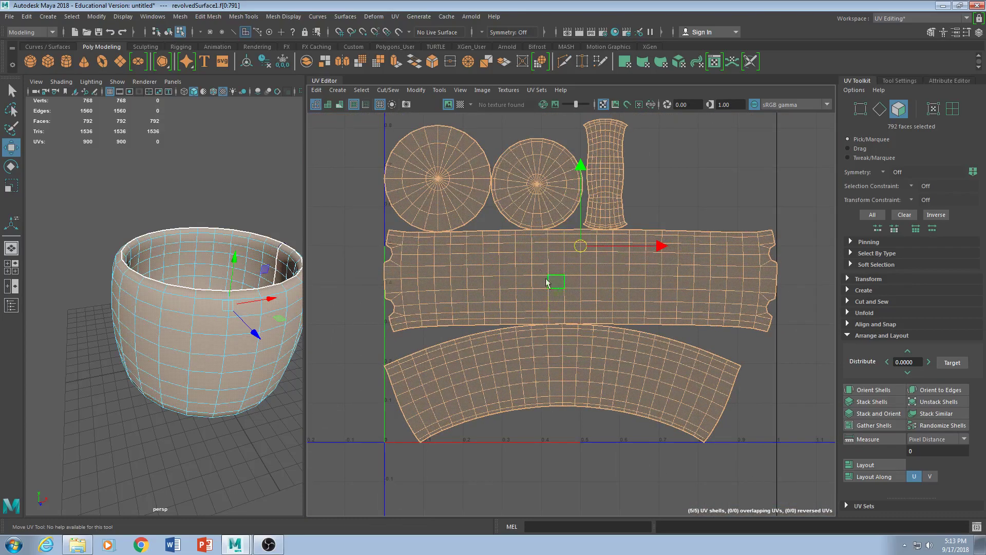
# - Select the long outer-wall UV shell and examine which faces it covers around the mug's body
pyautogui.doubleClick(417, 247)
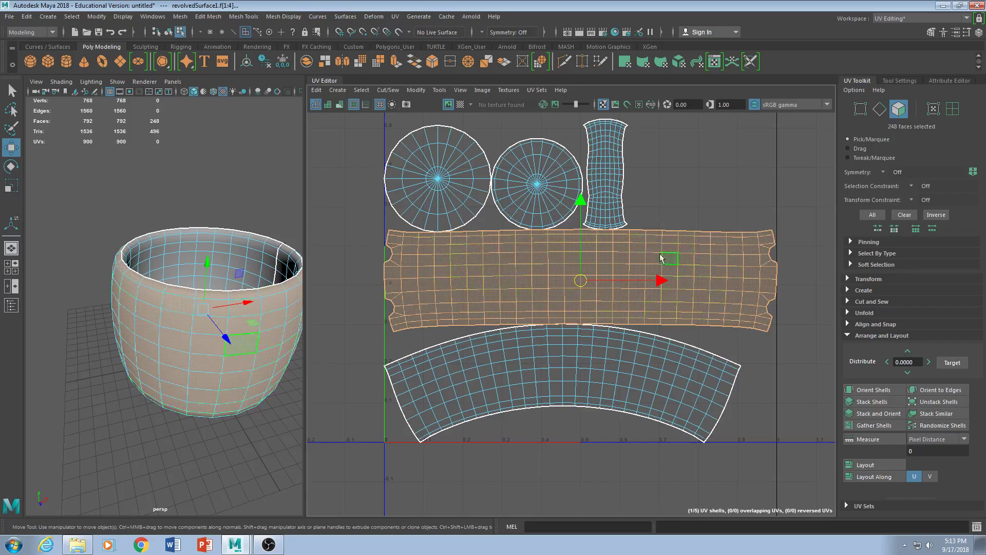
pyautogui.scroll(-3, 574, 298)
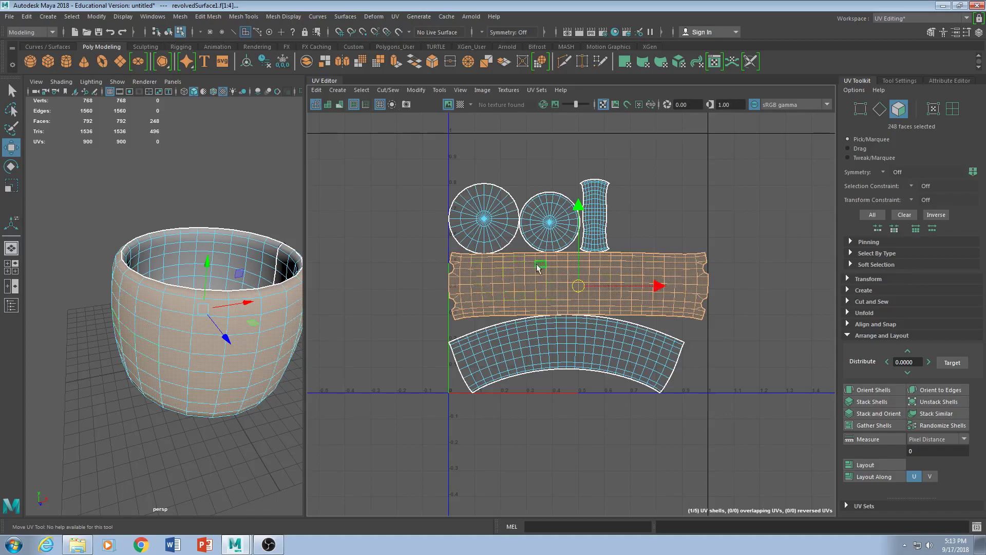
pyautogui.keyDown('alt'); pyautogui.moveTo(105, 342); pyautogui.dragTo(132, 297); pyautogui.keyUp('alt')
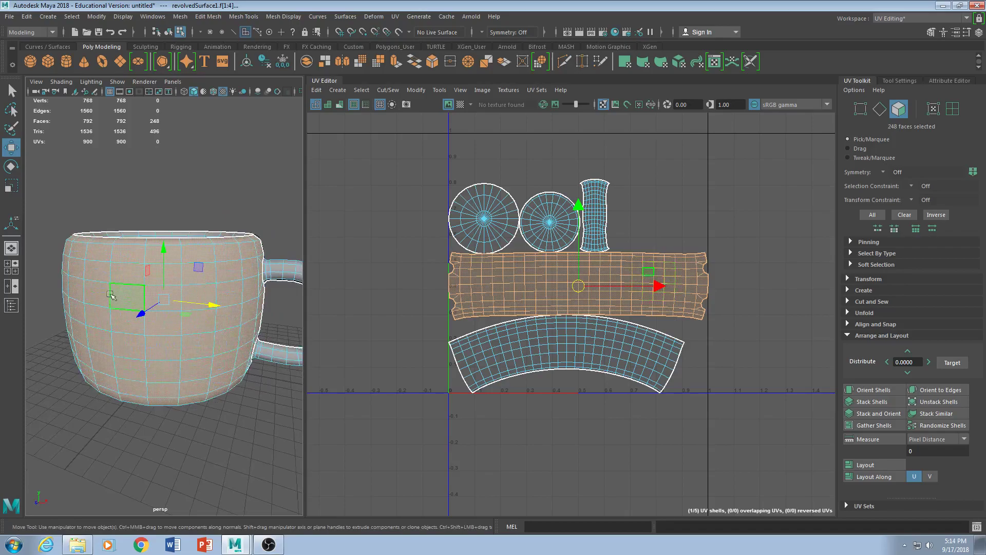
pyautogui.keyDown('alt'); pyautogui.moveTo(162, 381); pyautogui.dragTo(138, 313); pyautogui.keyUp('alt')
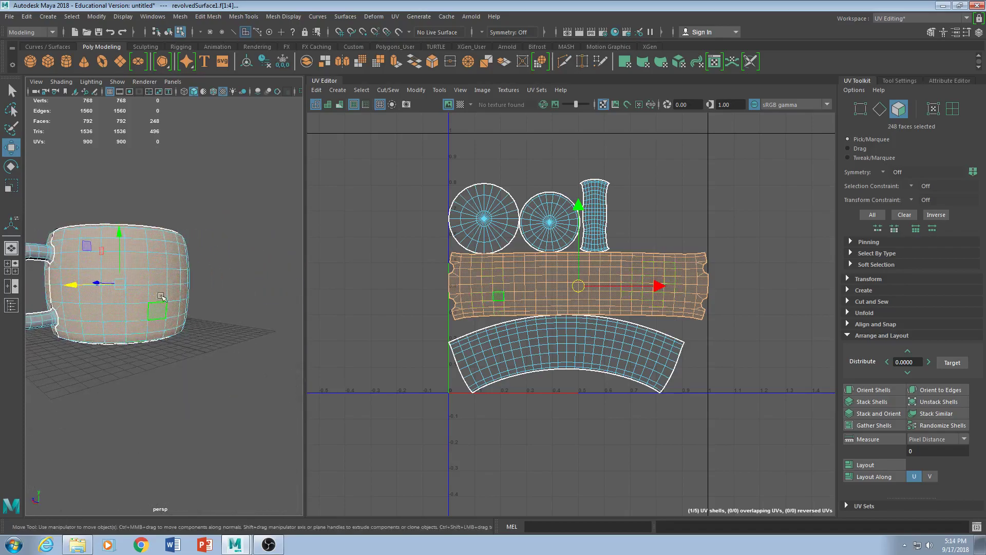
pyautogui.scroll(2, 574, 286)
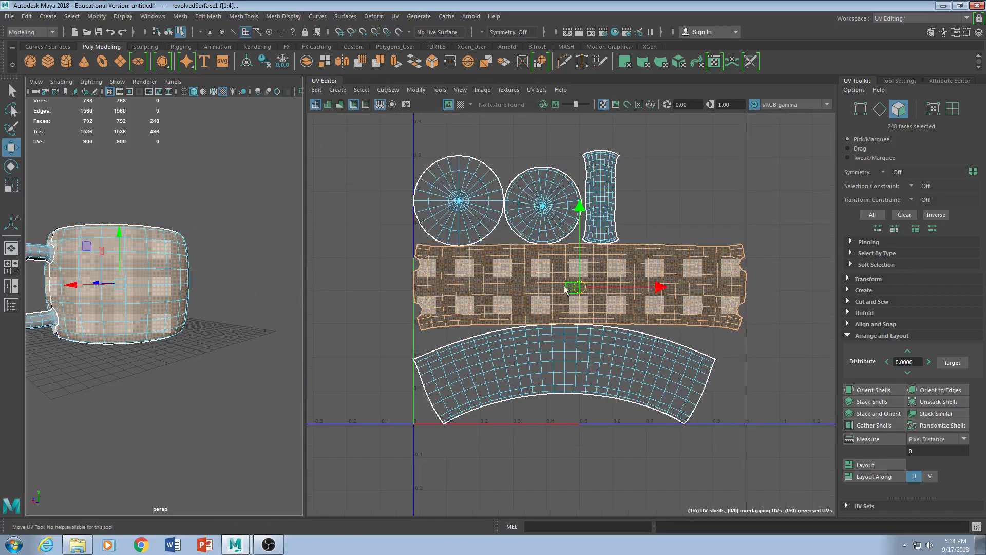
pyautogui.scroll(-1, 562, 296)
pyautogui.scroll(4, 560, 300)
pyautogui.scroll(-7, 554, 310)
pyautogui.scroll(4, 555, 321)
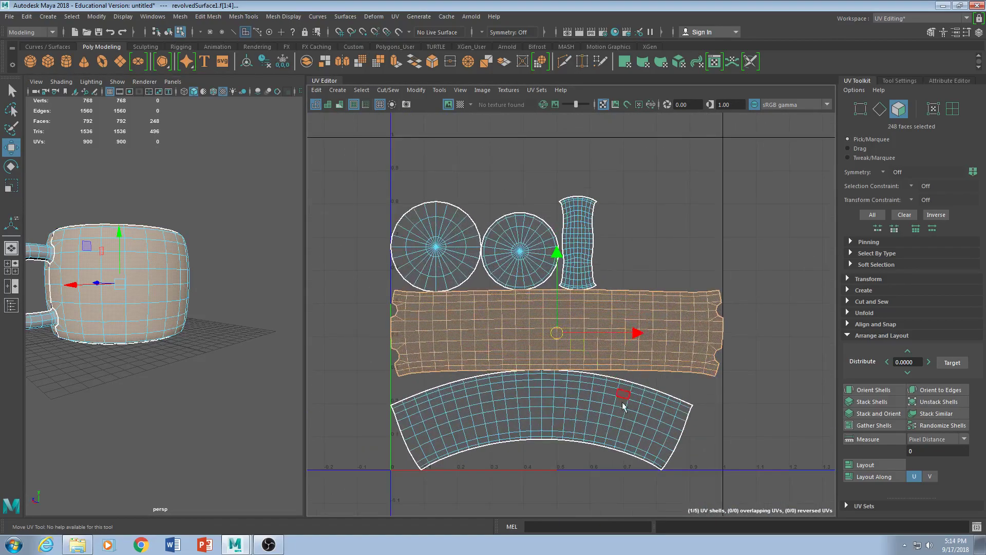
# - Select the curved UV shell below the outer-wall shell and examine the faces it covers inside the mug
pyautogui.click(487, 389)
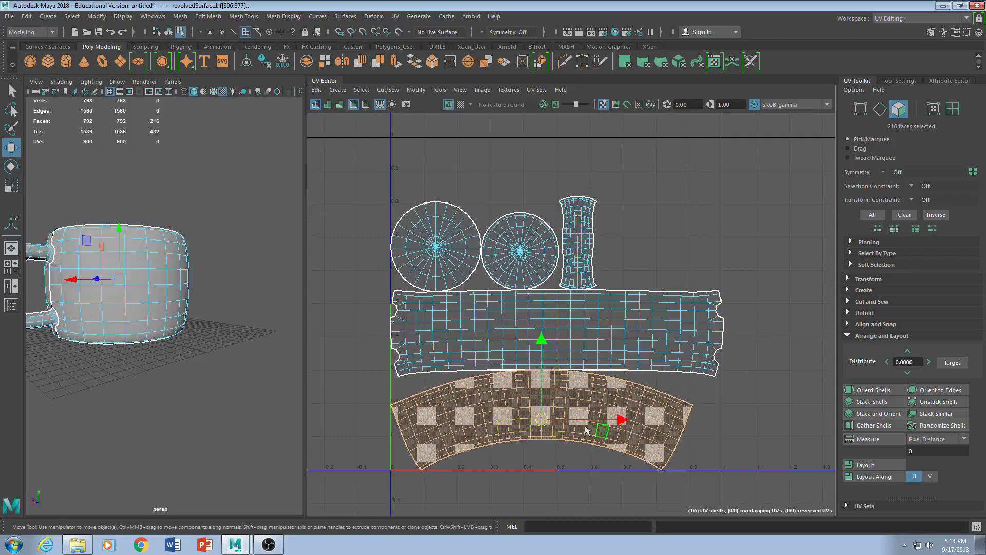
pyautogui.keyDown('alt'); pyautogui.moveTo(227, 242); pyautogui.dragTo(247, 358); pyautogui.keyUp('alt')
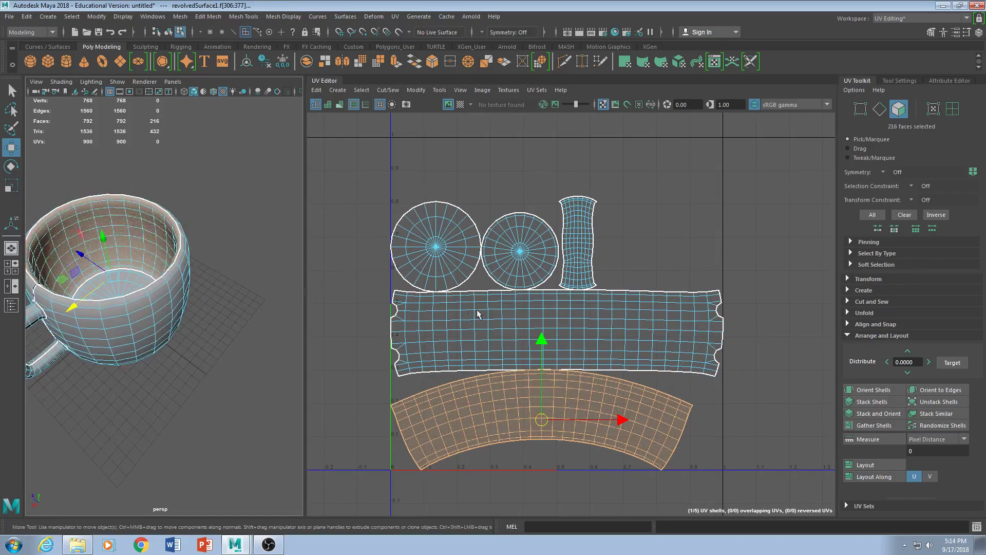
pyautogui.keyDown('alt'); pyautogui.moveTo(196, 359); pyautogui.dragTo(235, 355); pyautogui.keyUp('alt')
pyautogui.scroll(-5, 224, 344)
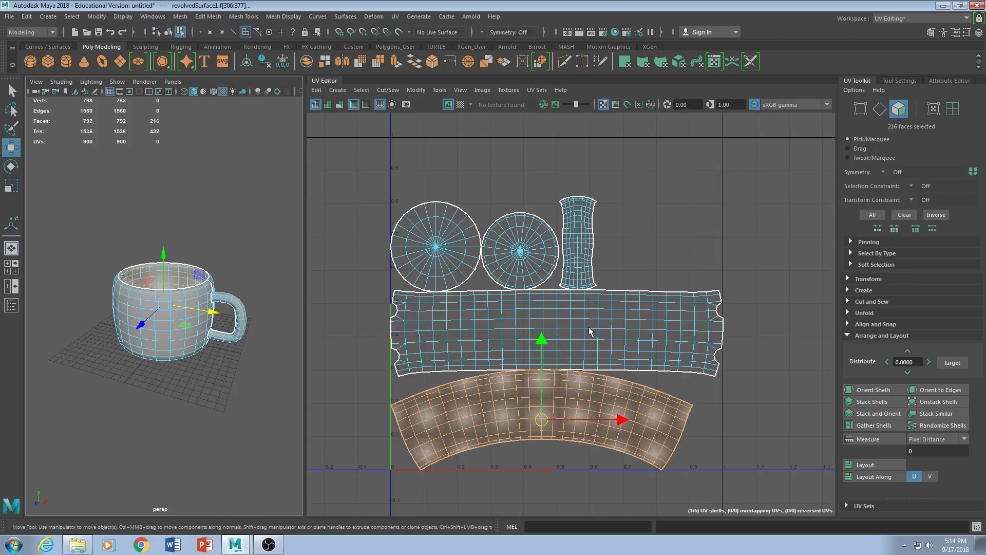